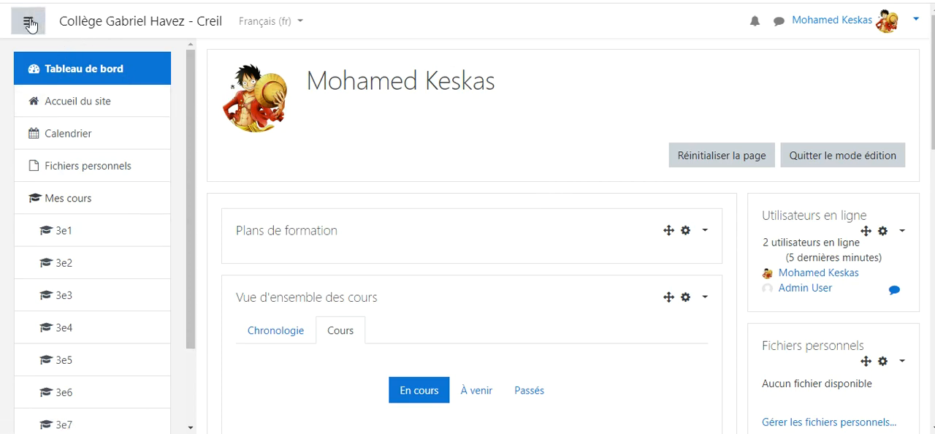
Step: Open the 3e1 class course from the list of enrolled courses
{"action": "left_click", "coordinate": [86, 22]}
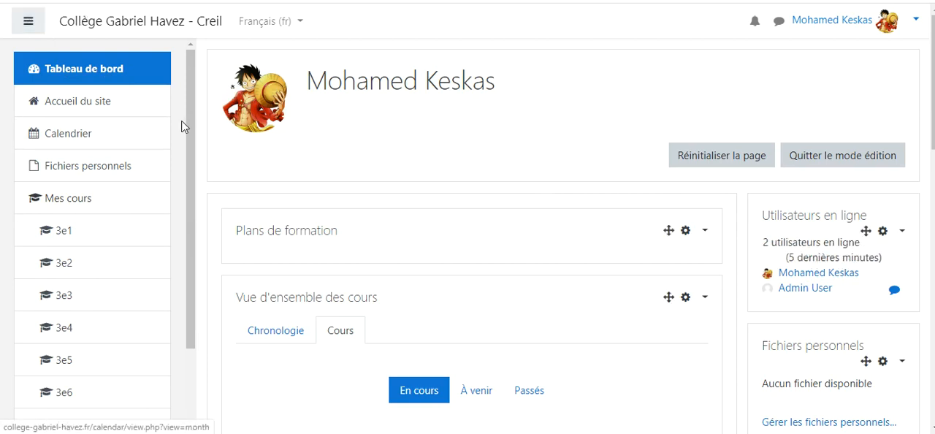
{"action": "left_click_drag", "start_coordinate": [190, 128], "coordinate": [201, 95]}
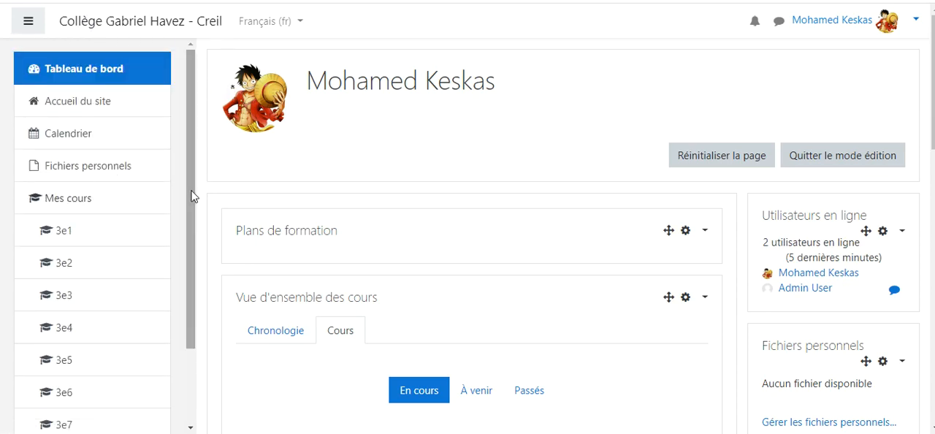
{"action": "left_click_drag", "start_coordinate": [192, 199], "coordinate": [194, 246]}
{"action": "left_click", "coordinate": [67, 168]}
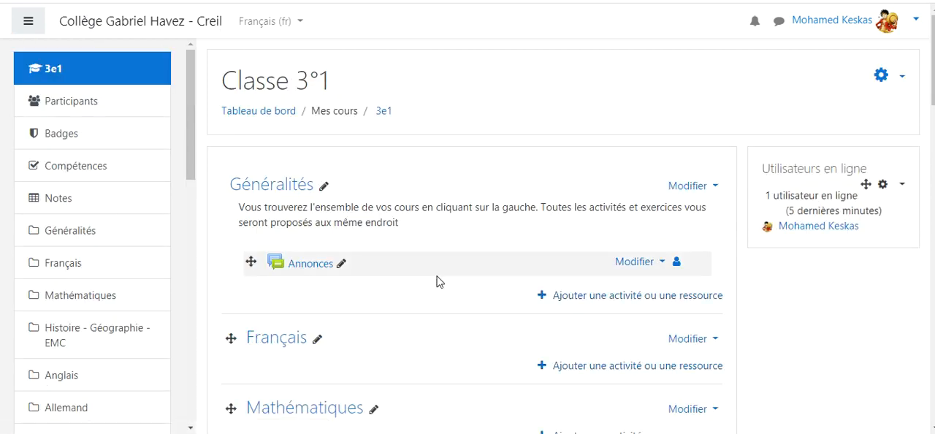
Step: Add a Test activity to the SVT section of the course
{"action": "scroll", "coordinate": [439, 275], "scroll_direction": "down", "scroll_amount": 2}
{"action": "scroll", "coordinate": [437, 271], "scroll_direction": "down", "scroll_amount": 7}
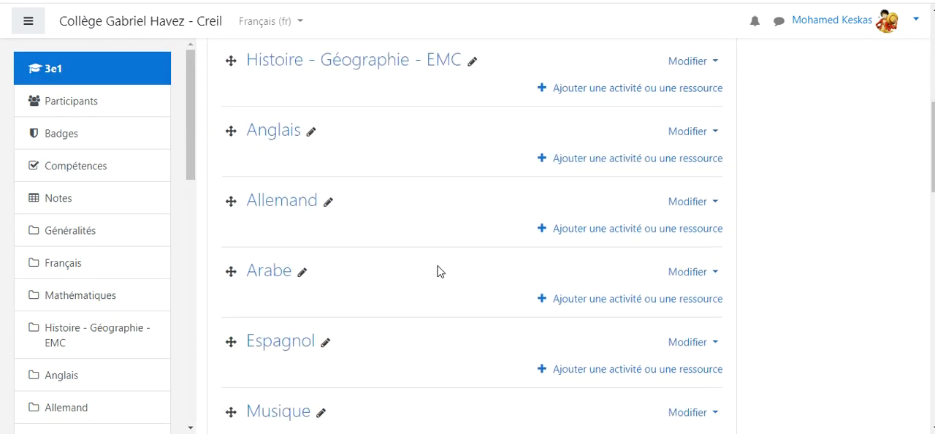
{"action": "scroll", "coordinate": [437, 271], "scroll_direction": "down", "scroll_amount": 10}
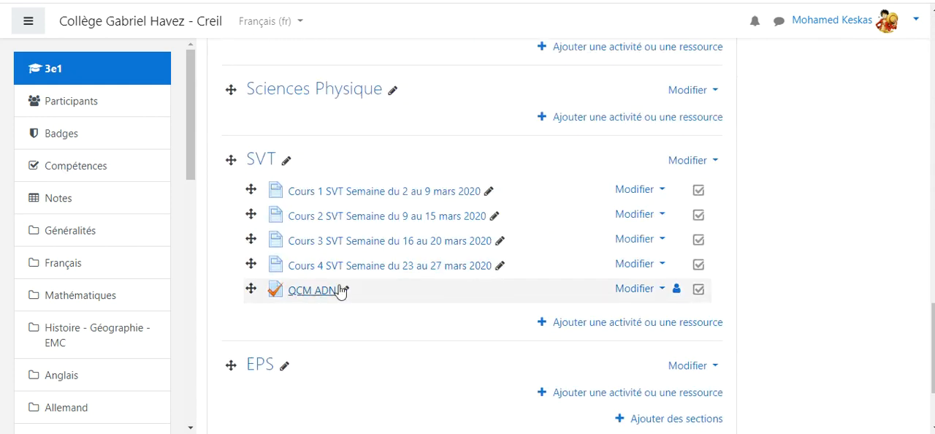
{"action": "left_click", "coordinate": [630, 327]}
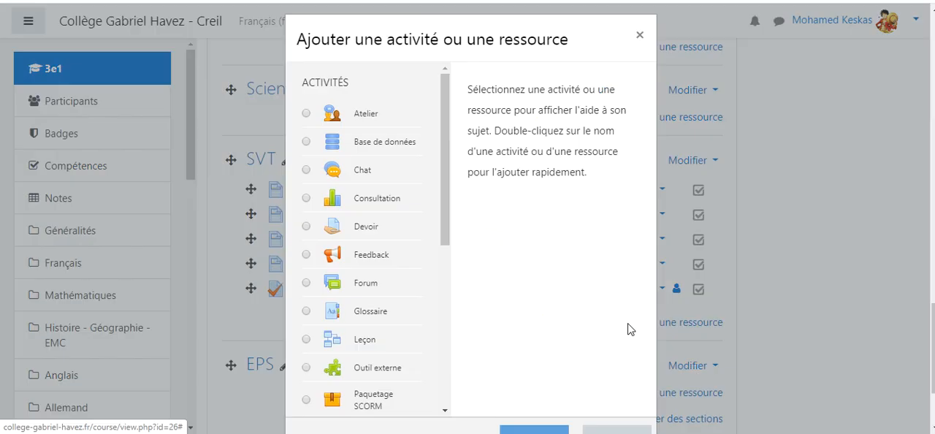
{"action": "left_click", "coordinate": [641, 35]}
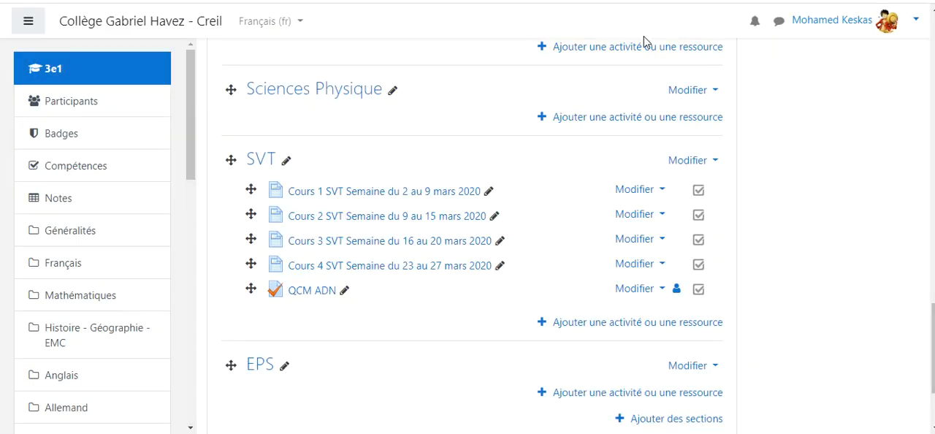
{"action": "left_click", "coordinate": [614, 326]}
{"action": "left_click_drag", "start_coordinate": [448, 209], "coordinate": [403, 298]}
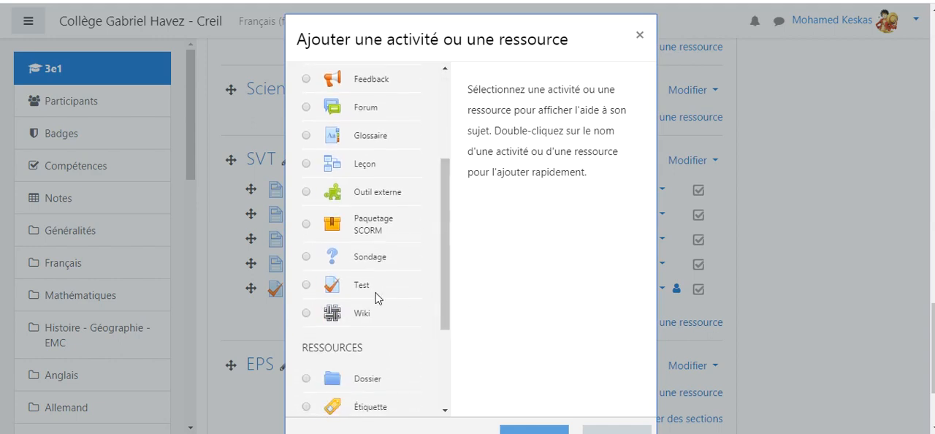
{"action": "left_click", "coordinate": [306, 285]}
{"action": "left_click", "coordinate": [538, 427]}
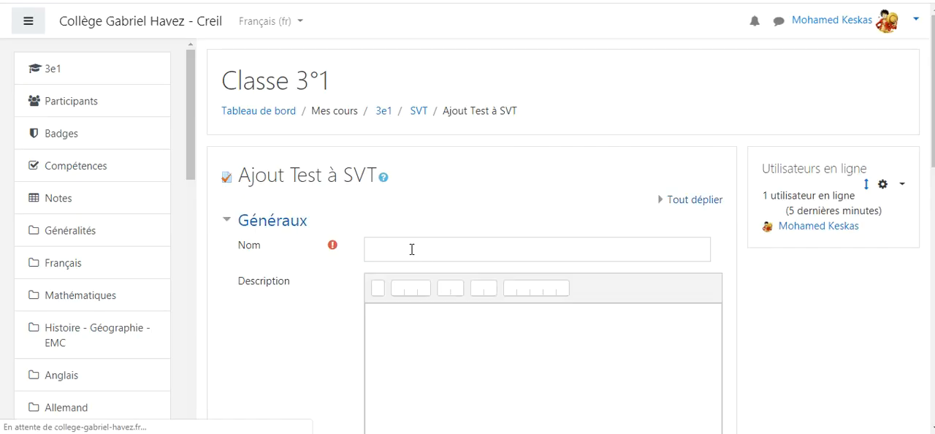
Step: Name the test "EXERCICE SUR LES CARYOTYPES"
{"action": "left_click", "coordinate": [412, 247]}
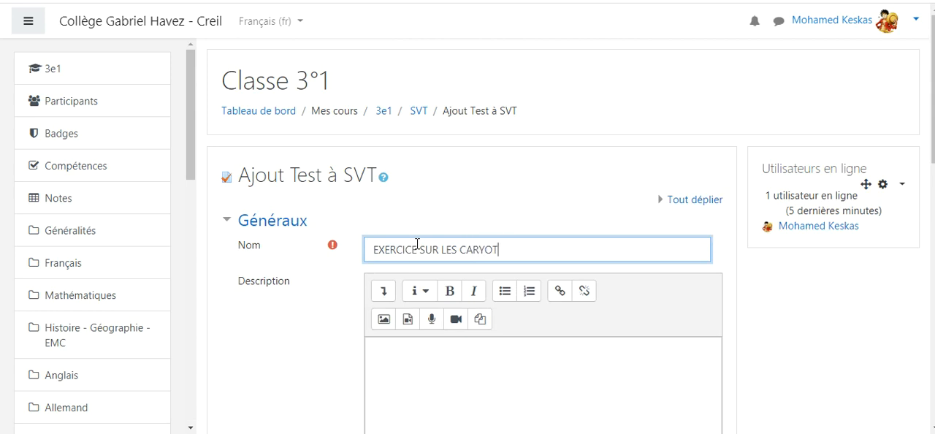
{"action": "type", "text": "¨PES"}
Step: Upload the image f9169c33f8_114375_chromosome-adn.jpg from the computer for use in the test's description
{"action": "scroll", "coordinate": [561, 253], "scroll_direction": "down", "scroll_amount": 1}
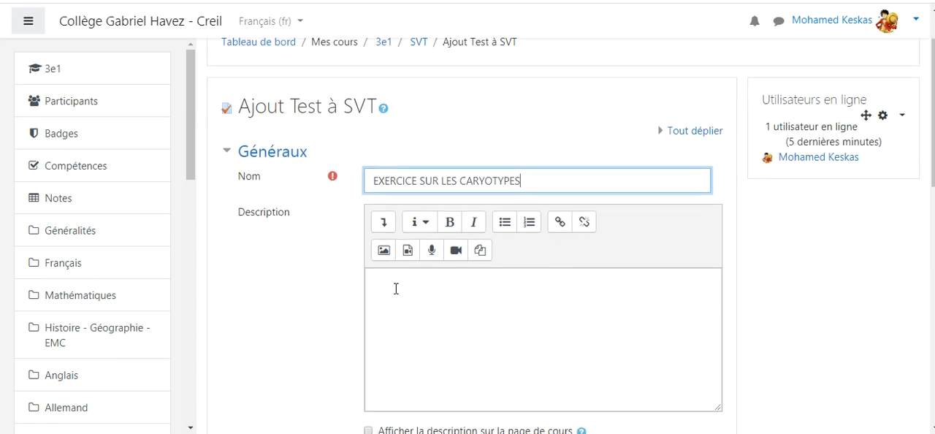
{"action": "scroll", "coordinate": [449, 286], "scroll_direction": "down", "scroll_amount": 3}
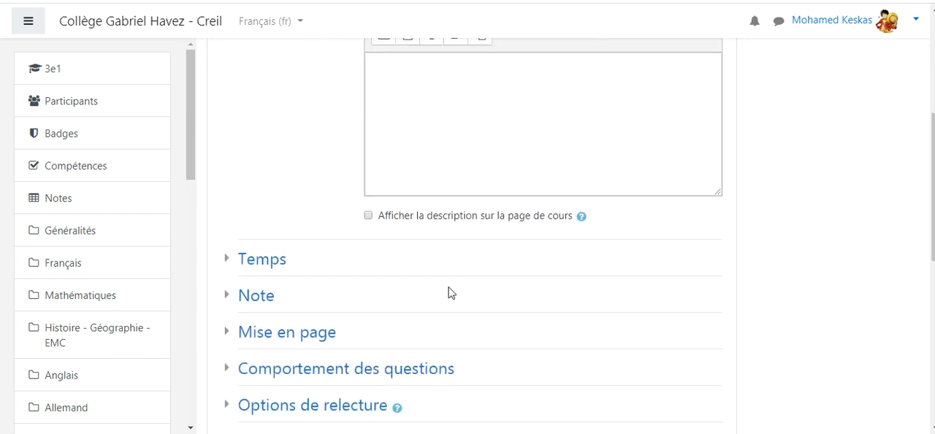
{"action": "scroll", "coordinate": [446, 292], "scroll_direction": "down", "scroll_amount": 2}
{"action": "scroll", "coordinate": [451, 275], "scroll_direction": "up", "scroll_amount": 4}
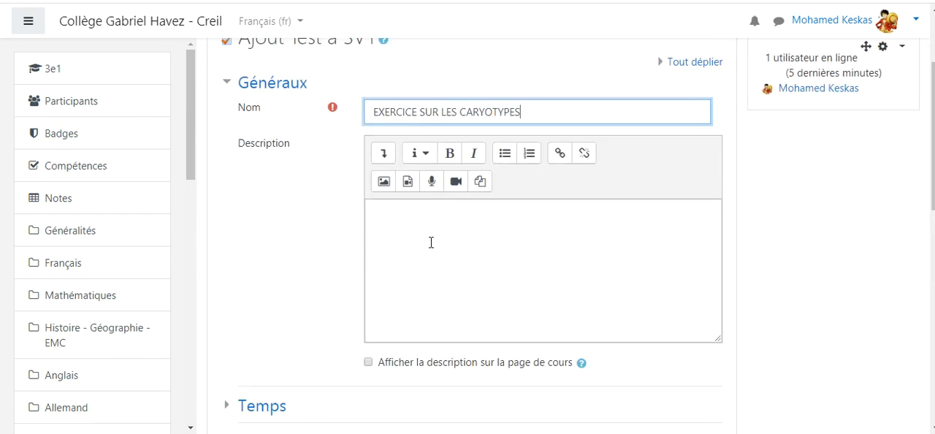
{"action": "scroll", "coordinate": [431, 243], "scroll_direction": "down", "scroll_amount": 2}
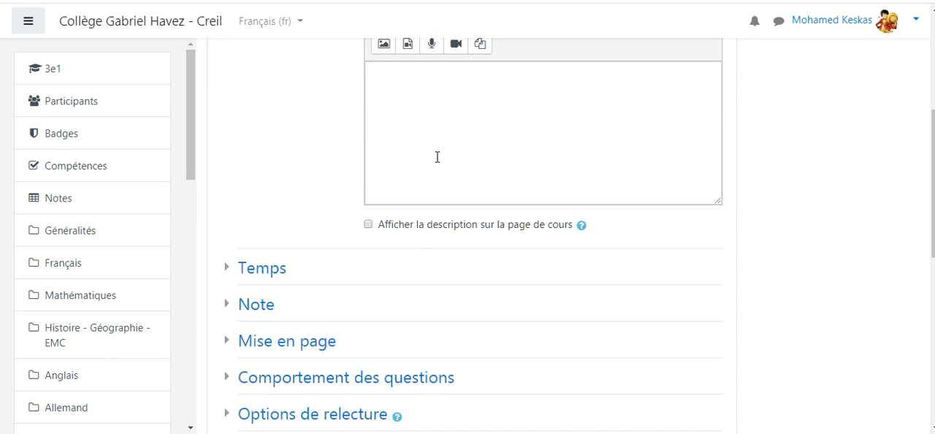
{"action": "scroll", "coordinate": [439, 165], "scroll_direction": "up", "scroll_amount": 1}
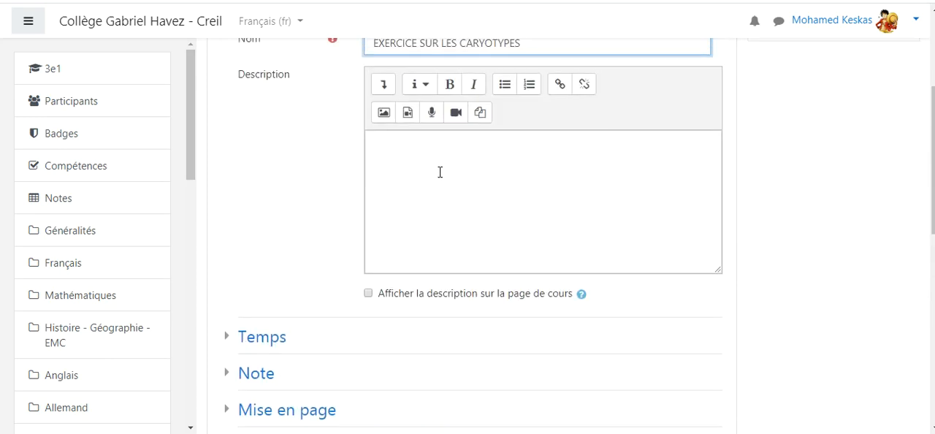
{"action": "left_click", "coordinate": [385, 115]}
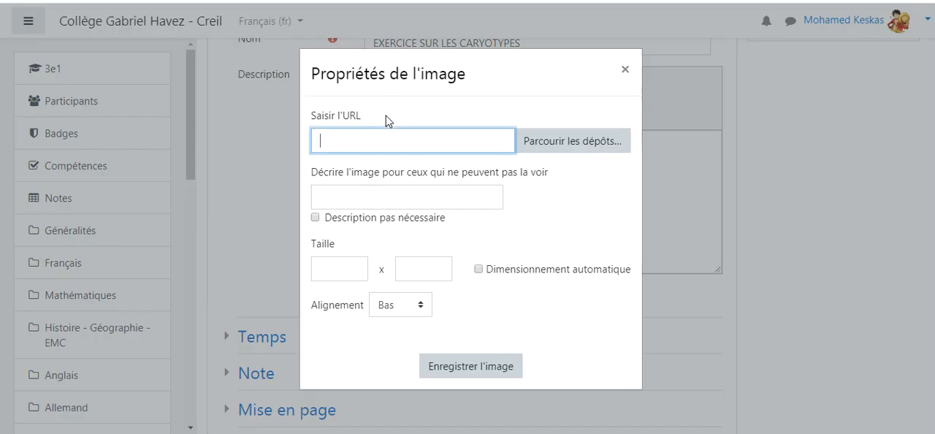
{"action": "left_click", "coordinate": [553, 144]}
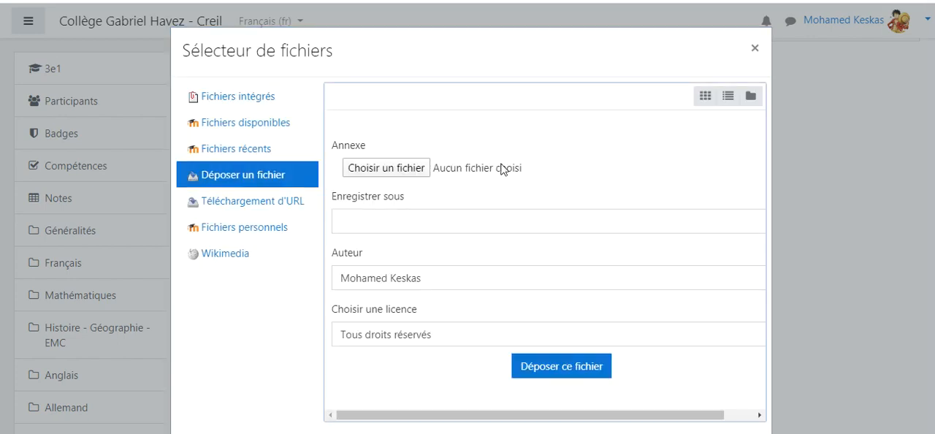
{"action": "left_click", "coordinate": [395, 170]}
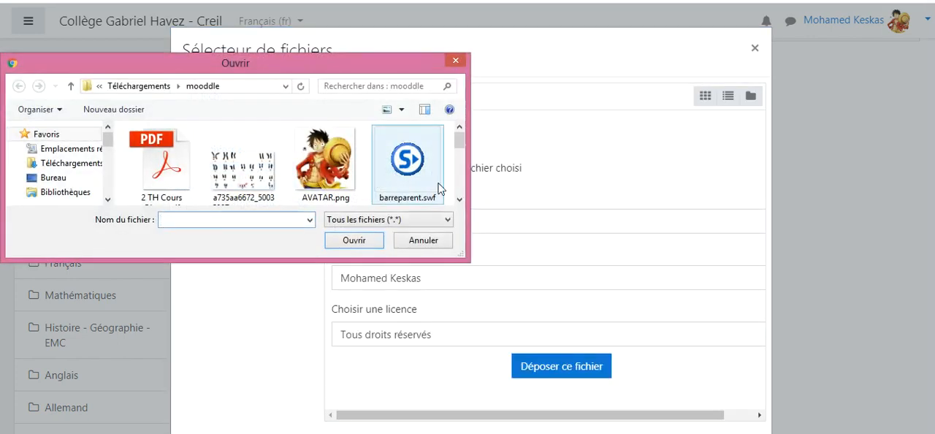
{"action": "left_click", "coordinate": [459, 203]}
{"action": "left_click", "coordinate": [243, 155]}
{"action": "left_click", "coordinate": [355, 241]}
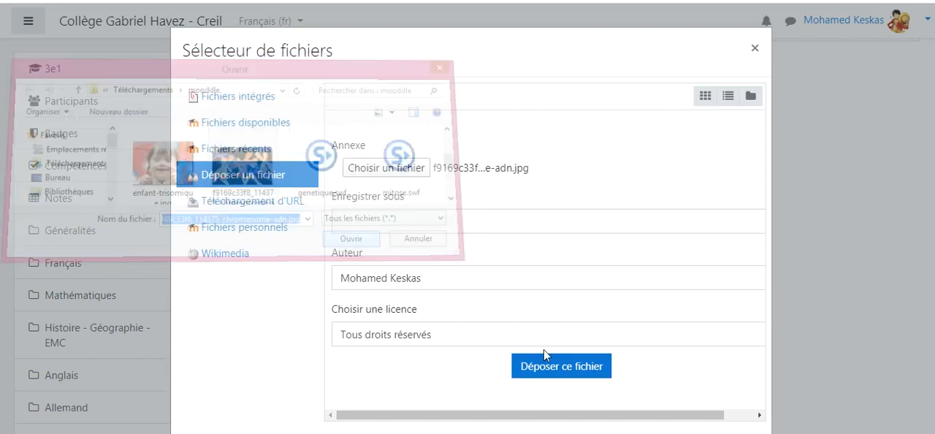
{"action": "left_click", "coordinate": [555, 367]}
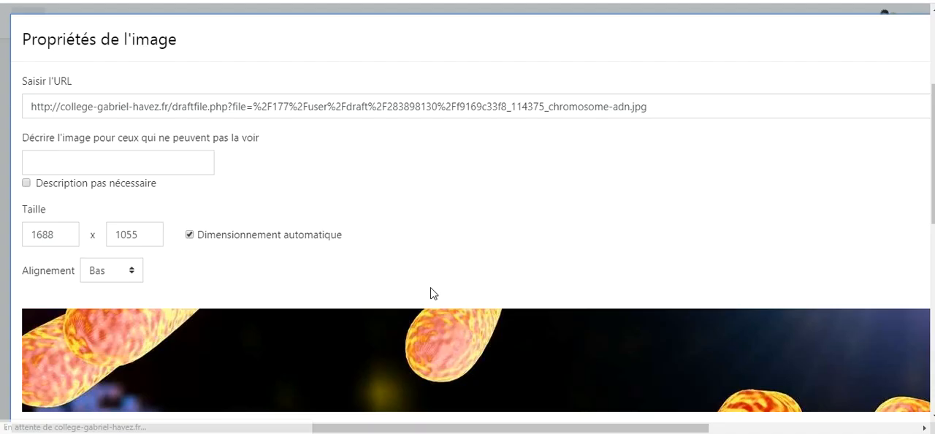
Step: Mark the image's alternative text as unnecessary and save the image into the test description
{"action": "left_click", "coordinate": [27, 184]}
{"action": "scroll", "coordinate": [440, 261], "scroll_direction": "down", "scroll_amount": 4}
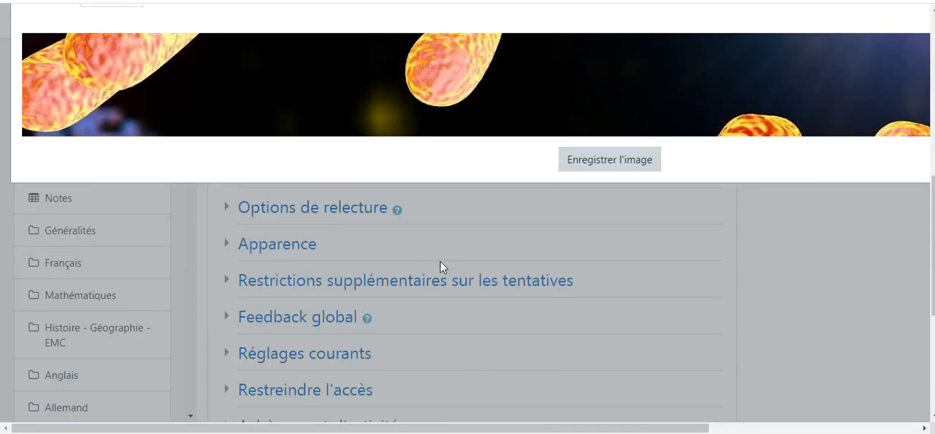
{"action": "left_click", "coordinate": [589, 169]}
Step: In the Temps settings, enable the test's opening and closing dates and set the closing day to 27 mars 2020
{"action": "scroll", "coordinate": [606, 220], "scroll_direction": "down", "scroll_amount": 4}
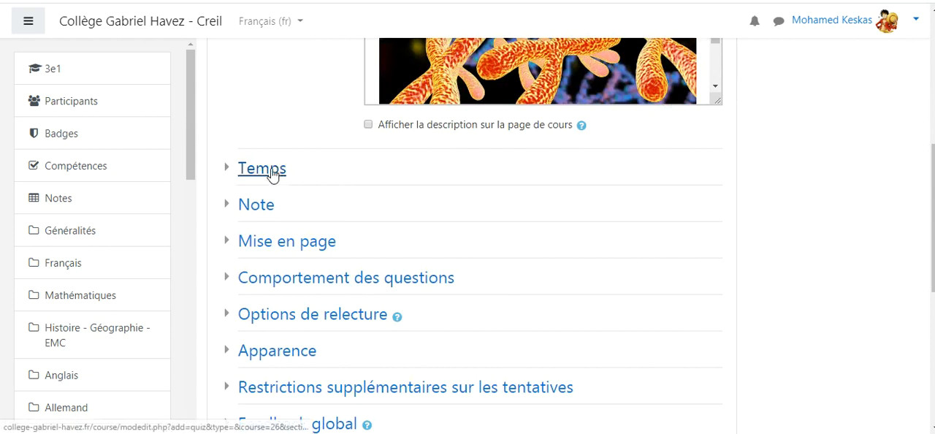
{"action": "scroll", "coordinate": [343, 223], "scroll_direction": "up", "scroll_amount": 4}
{"action": "scroll", "coordinate": [339, 224], "scroll_direction": "down", "scroll_amount": 2}
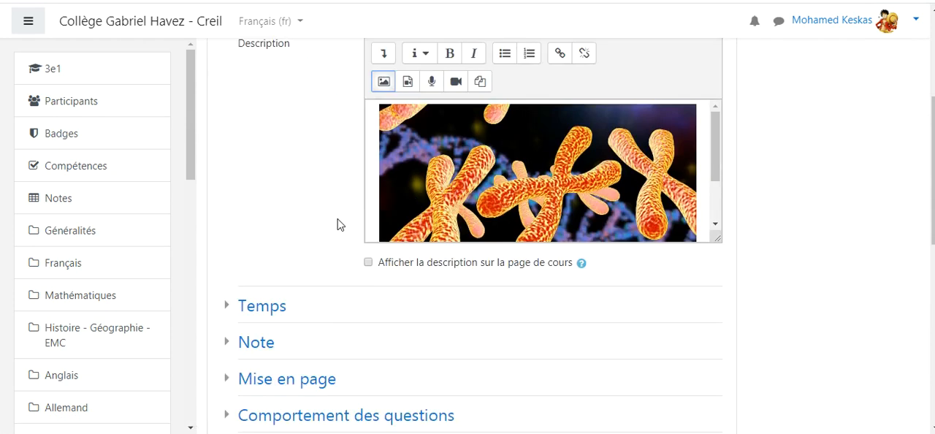
{"action": "scroll", "coordinate": [338, 225], "scroll_direction": "down", "scroll_amount": 3}
{"action": "left_click", "coordinate": [263, 106]}
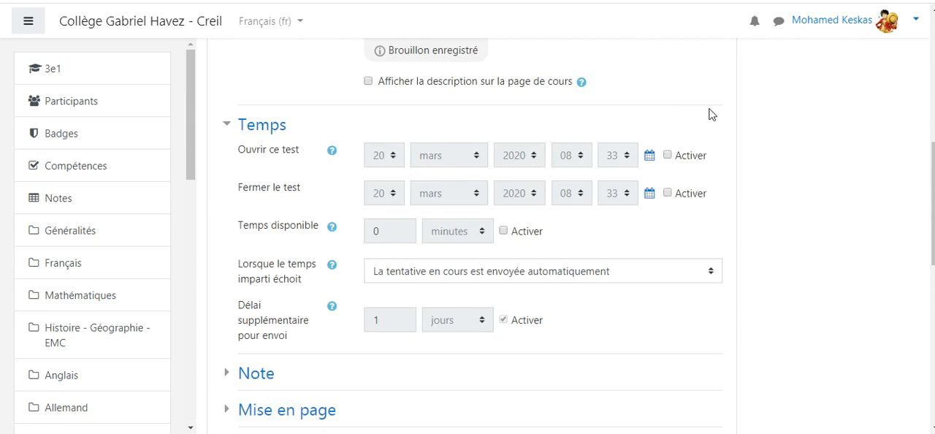
{"action": "left_click", "coordinate": [668, 156]}
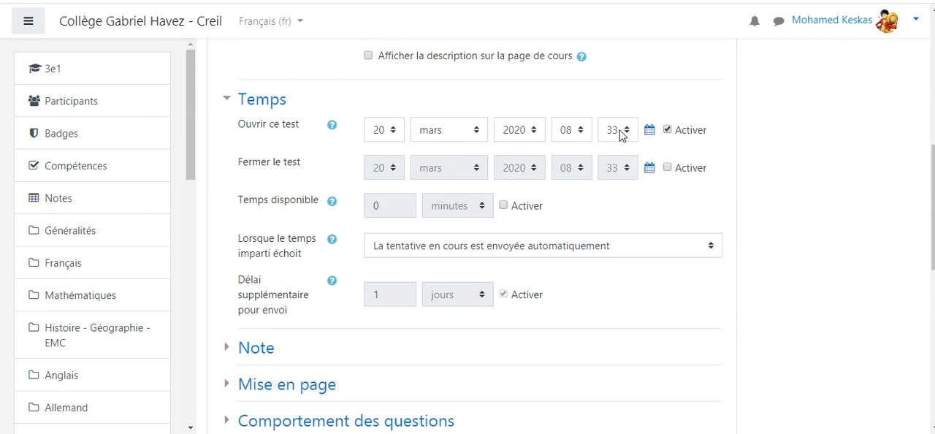
{"action": "left_click", "coordinate": [668, 168]}
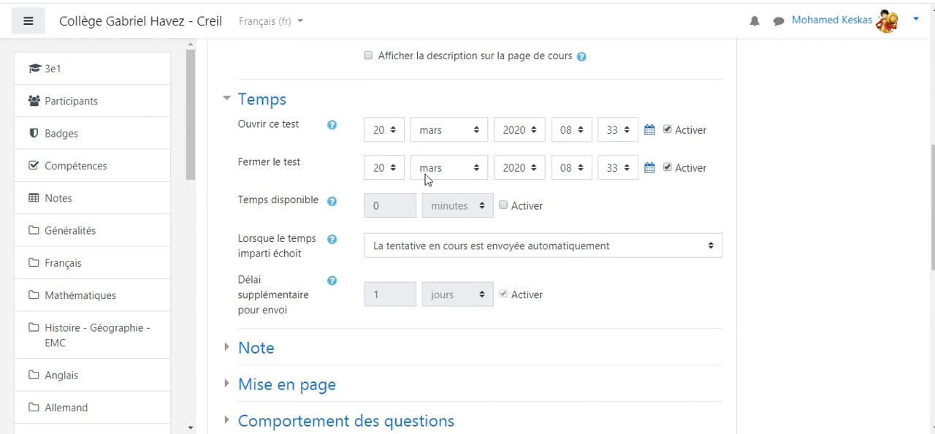
{"action": "left_click", "coordinate": [394, 169]}
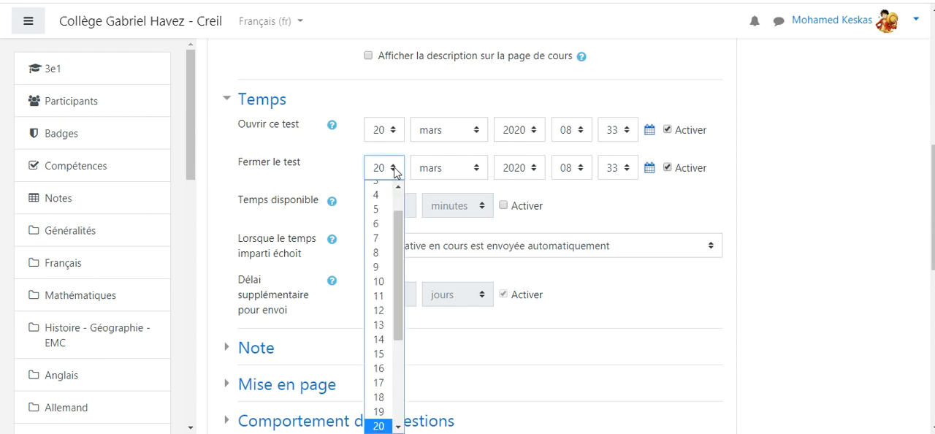
{"action": "scroll", "coordinate": [395, 424], "scroll_direction": "down", "scroll_amount": 5}
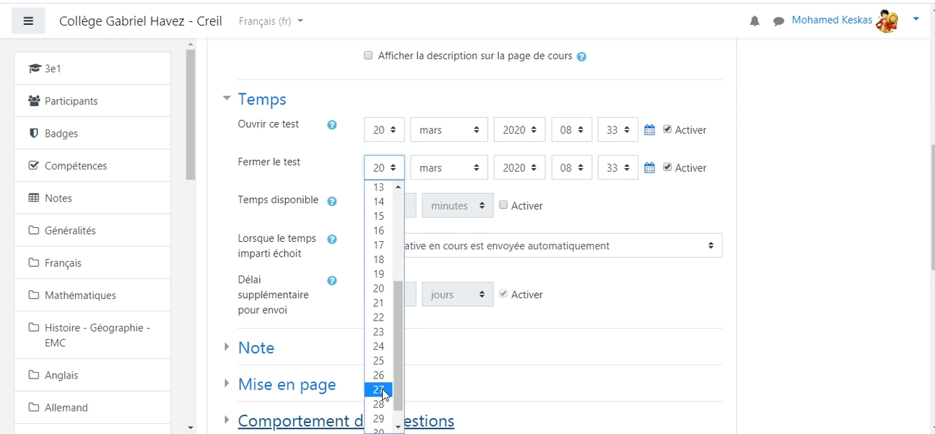
{"action": "left_click", "coordinate": [381, 390]}
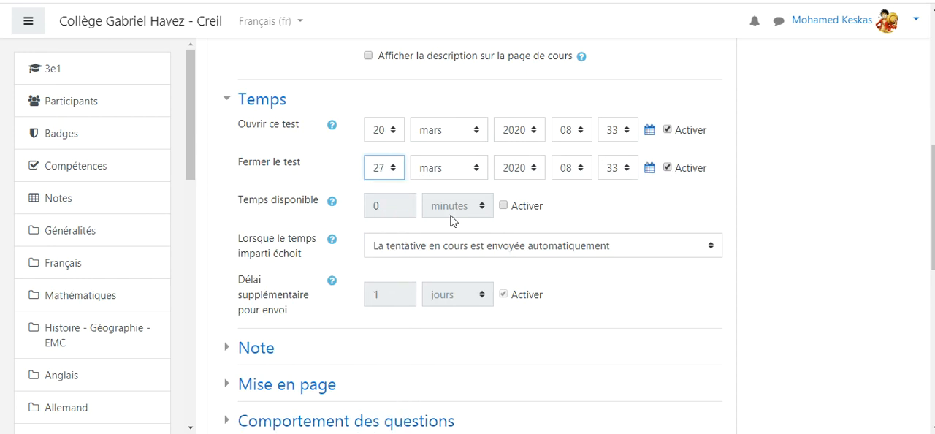
Step: Enable the available time limit for the test and set it to 30 minutes
{"action": "left_click", "coordinate": [504, 206]}
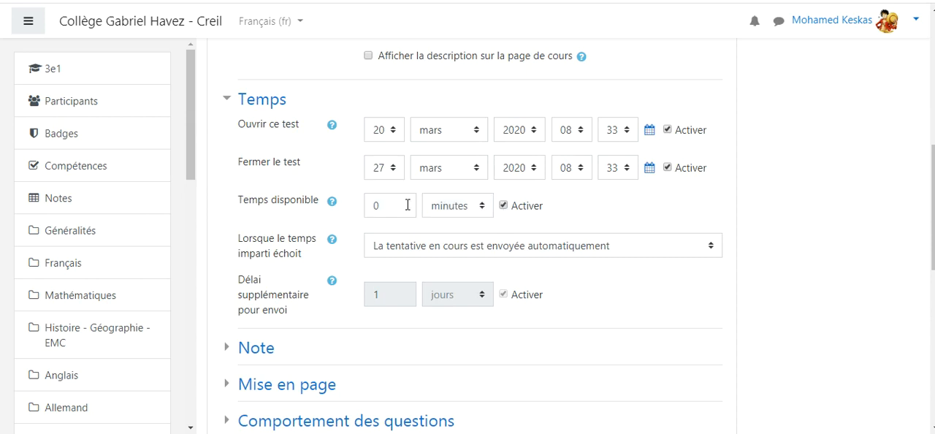
{"action": "left_click", "coordinate": [486, 208]}
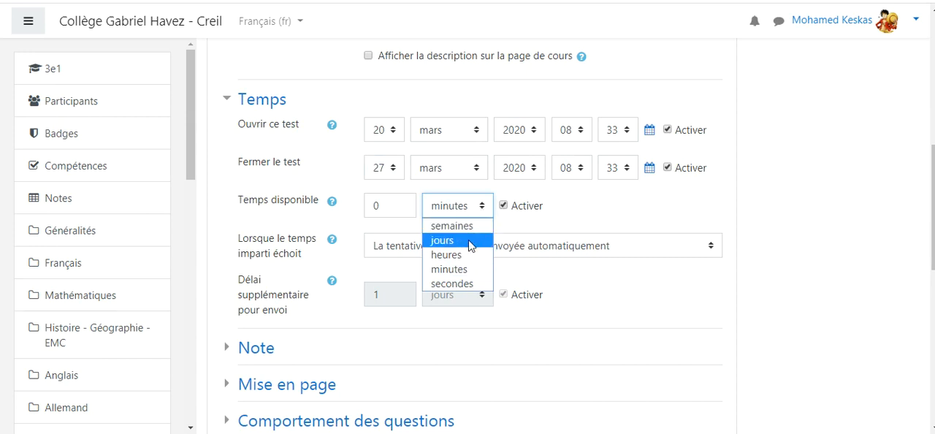
{"action": "left_click", "coordinate": [462, 270]}
{"action": "left_click", "coordinate": [403, 207]}
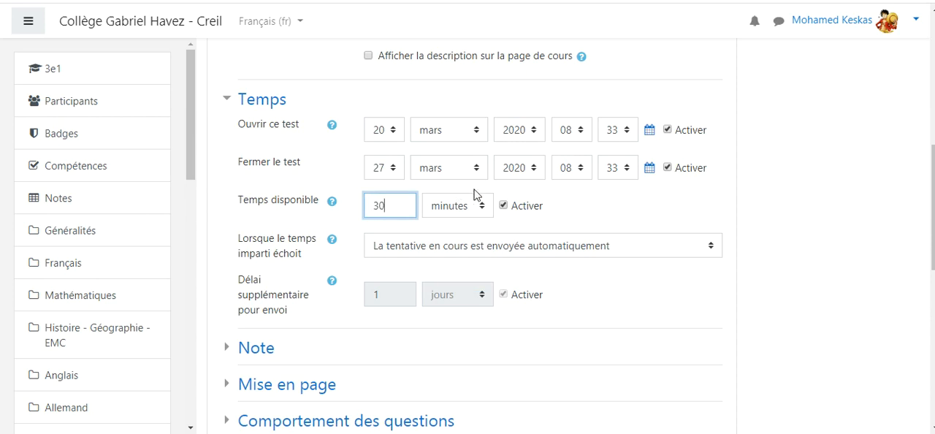
{"action": "left_click", "coordinate": [609, 201]}
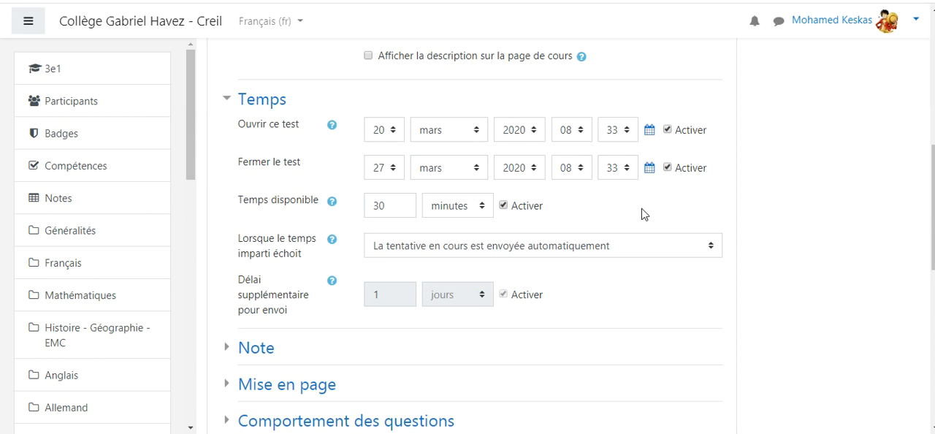
Step: Review the options for what happens to an attempt when the allotted time expires
{"action": "left_click", "coordinate": [712, 247]}
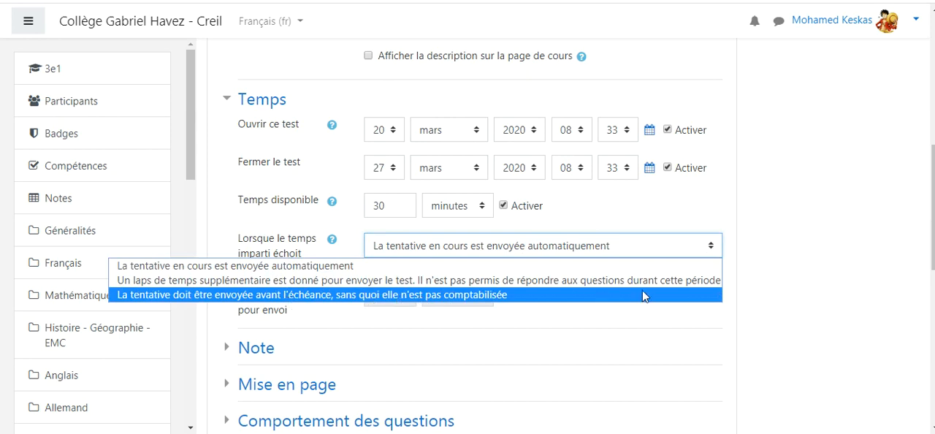
{"action": "left_click", "coordinate": [760, 256]}
{"action": "scroll", "coordinate": [595, 260], "scroll_direction": "down", "scroll_amount": 1}
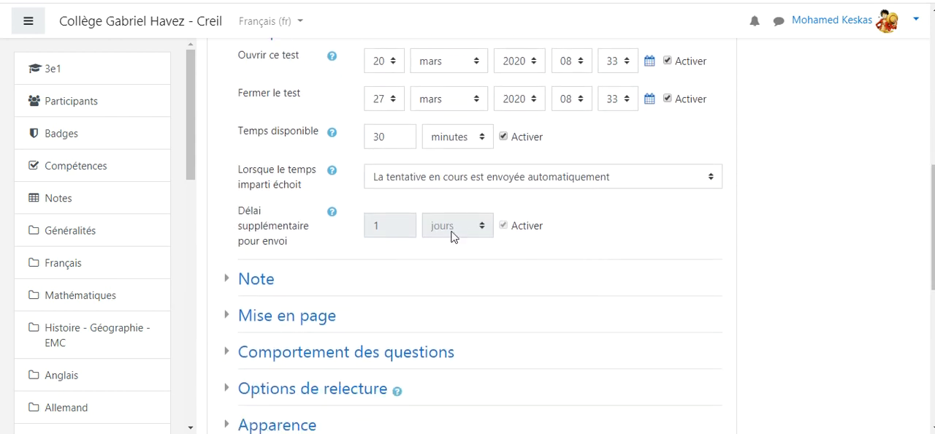
Step: Examine the time-expiry choices again and look over the configured Temps settings
{"action": "left_click", "coordinate": [609, 180]}
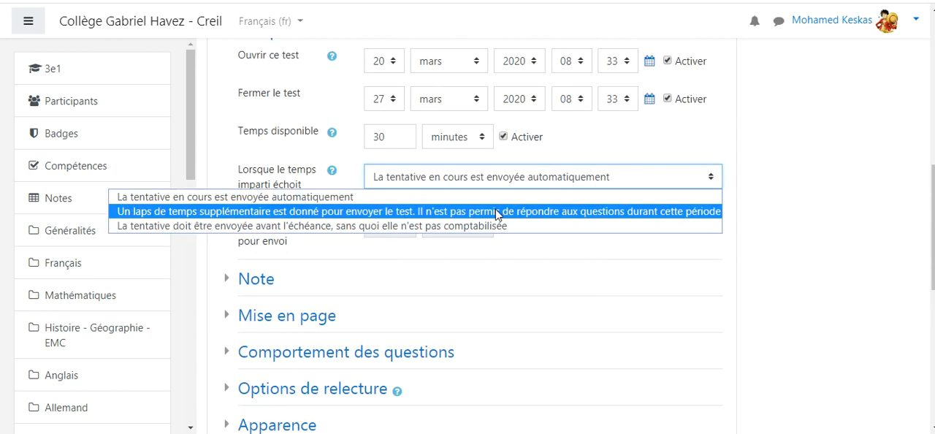
{"action": "left_click", "coordinate": [814, 218]}
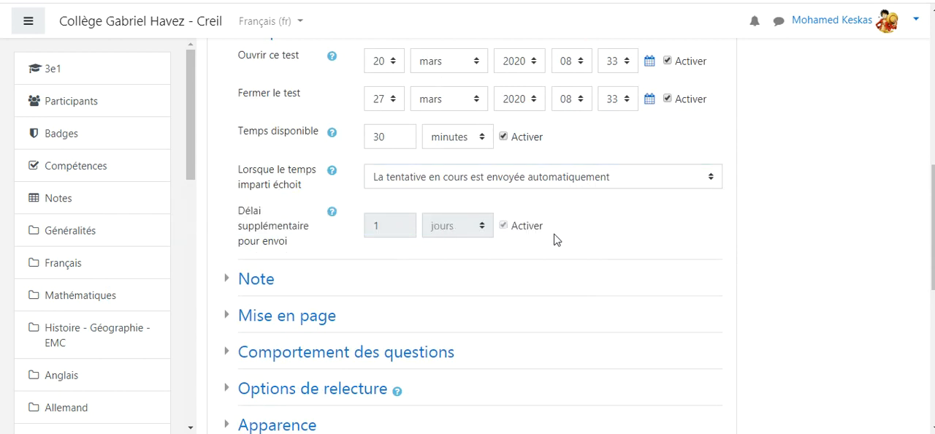
{"action": "scroll", "coordinate": [526, 238], "scroll_direction": "down", "scroll_amount": 2}
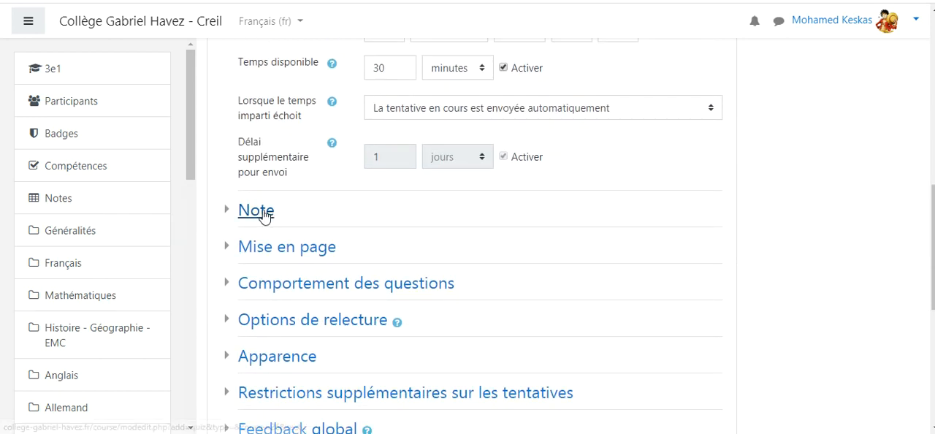
{"action": "scroll", "coordinate": [606, 187], "scroll_direction": "up", "scroll_amount": 5}
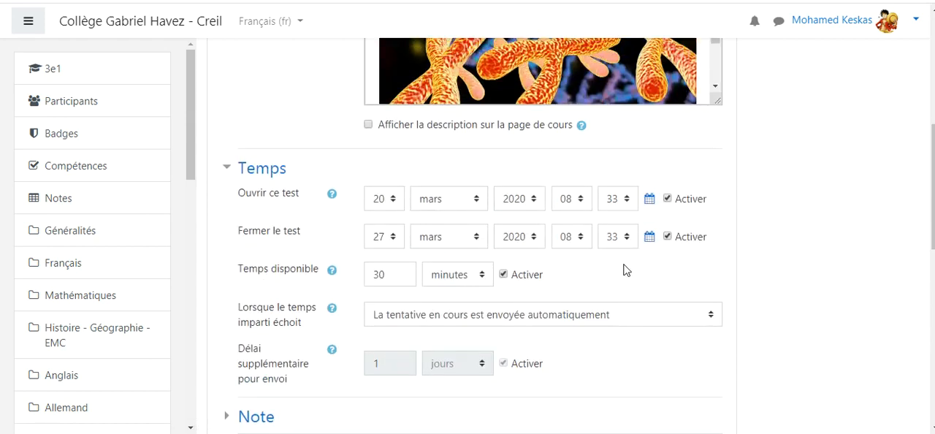
{"action": "scroll", "coordinate": [621, 269], "scroll_direction": "down", "scroll_amount": 3}
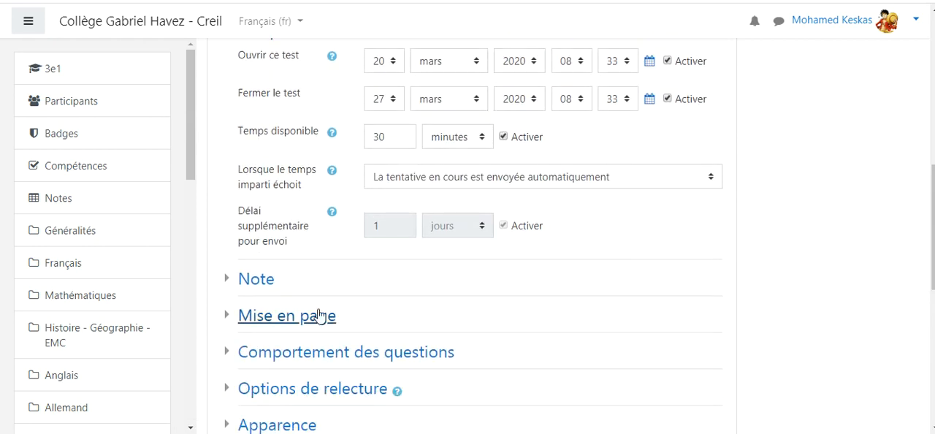
Step: Open the Note settings and review the available grade categories
{"action": "left_click", "coordinate": [256, 283]}
{"action": "scroll", "coordinate": [532, 282], "scroll_direction": "down", "scroll_amount": 1}
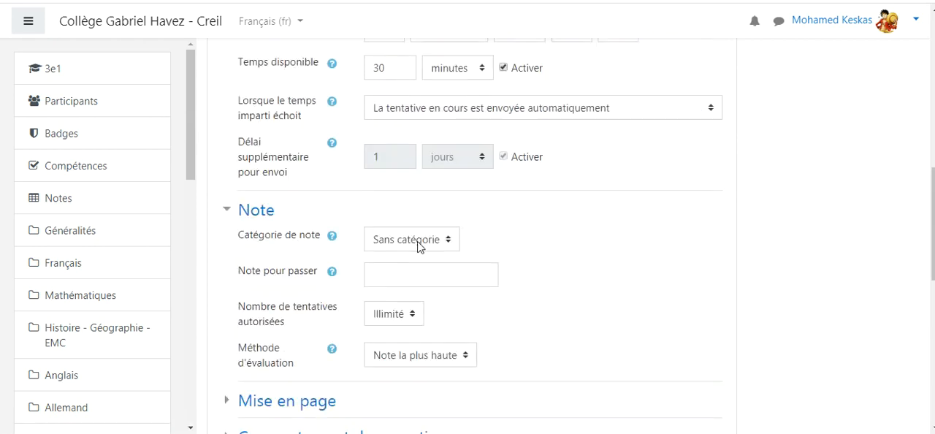
{"action": "left_click", "coordinate": [449, 240]}
{"action": "left_click", "coordinate": [451, 243]}
{"action": "left_click", "coordinate": [540, 252]}
Step: Set the number of attempts allowed for the test to 10
{"action": "scroll", "coordinate": [549, 241], "scroll_direction": "down", "scroll_amount": 3}
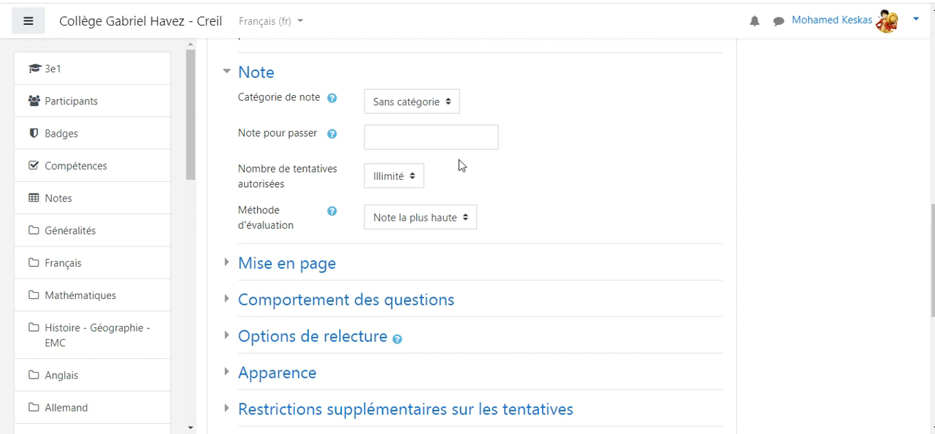
{"action": "left_click", "coordinate": [415, 180]}
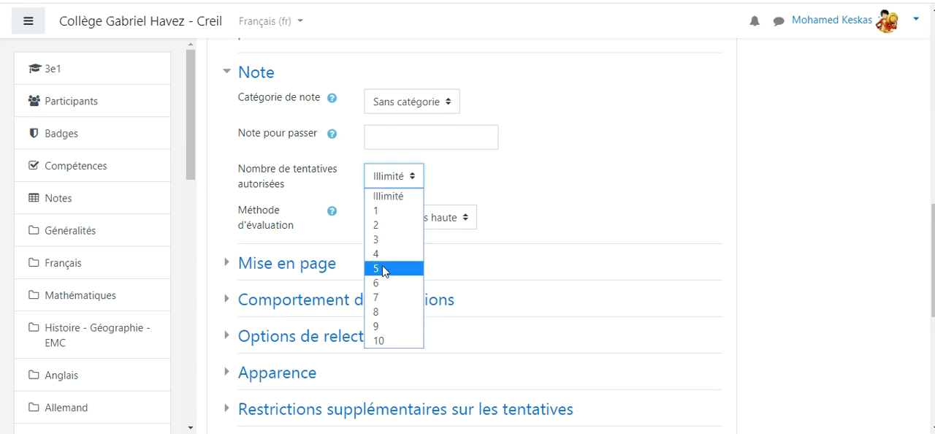
{"action": "left_click", "coordinate": [390, 216]}
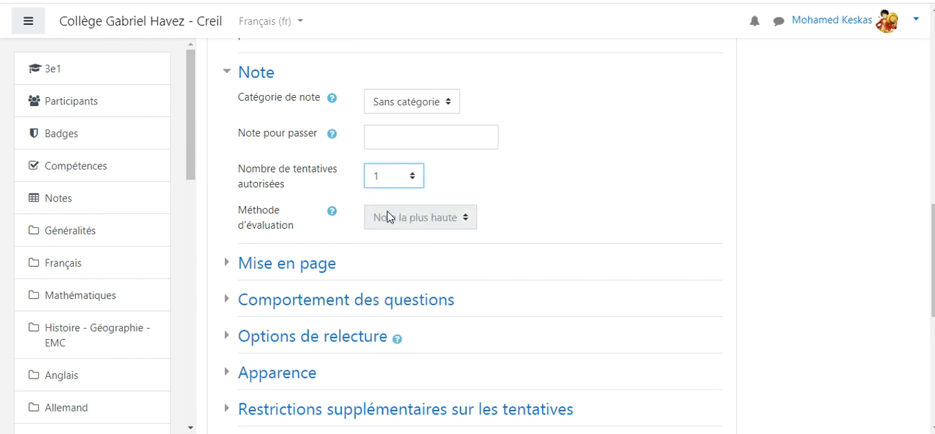
{"action": "left_click", "coordinate": [413, 181]}
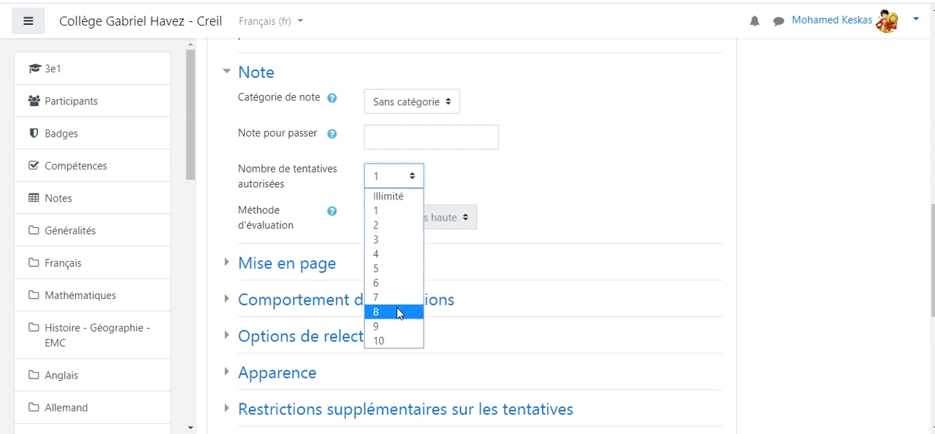
{"action": "left_click", "coordinate": [386, 340]}
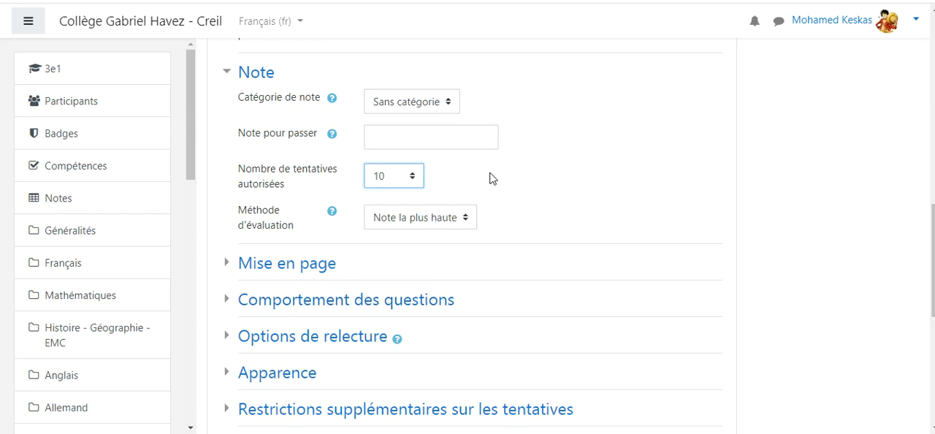
Step: Review the grading methods and set Méthode d'évaluation to Première tentative
{"action": "left_click", "coordinate": [467, 223]}
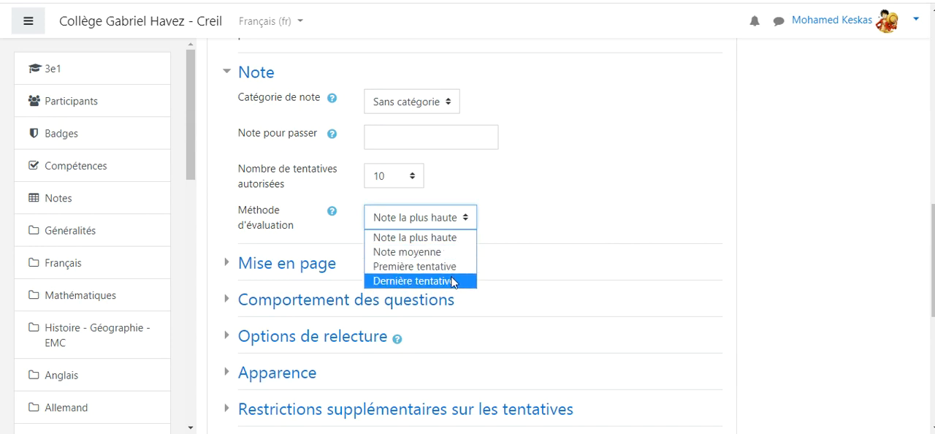
{"action": "left_click", "coordinate": [493, 170]}
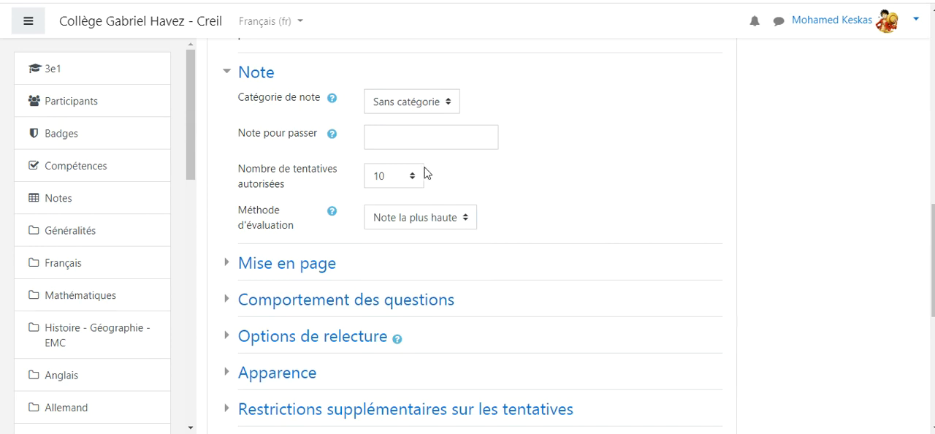
{"action": "left_click", "coordinate": [465, 219]}
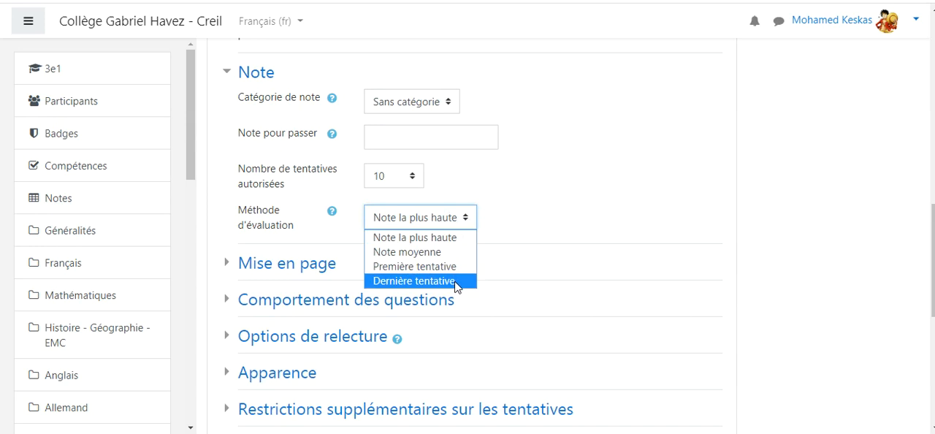
{"action": "left_click", "coordinate": [466, 219]}
{"action": "left_click", "coordinate": [467, 219]}
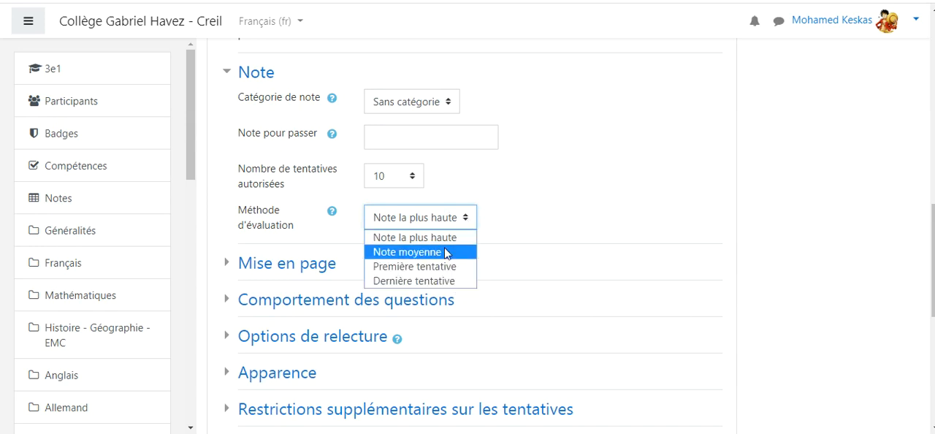
{"action": "left_click", "coordinate": [449, 267]}
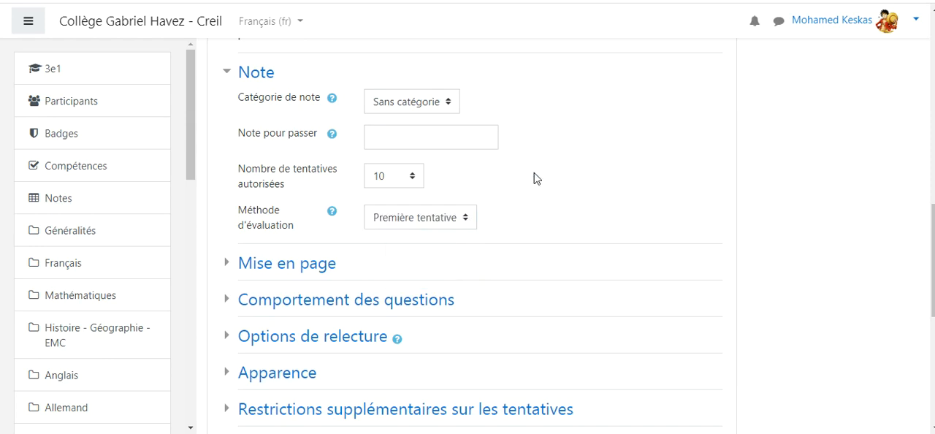
Step: Open the Mise en page settings and review the Nouvelle page choices, keeping Chaque question
{"action": "scroll", "coordinate": [537, 183], "scroll_direction": "down", "scroll_amount": 1}
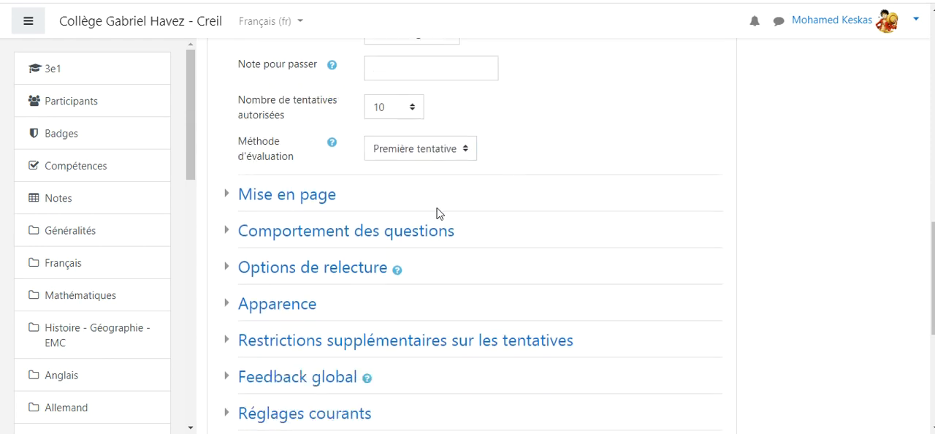
{"action": "left_click", "coordinate": [296, 198]}
{"action": "left_click", "coordinate": [571, 225]}
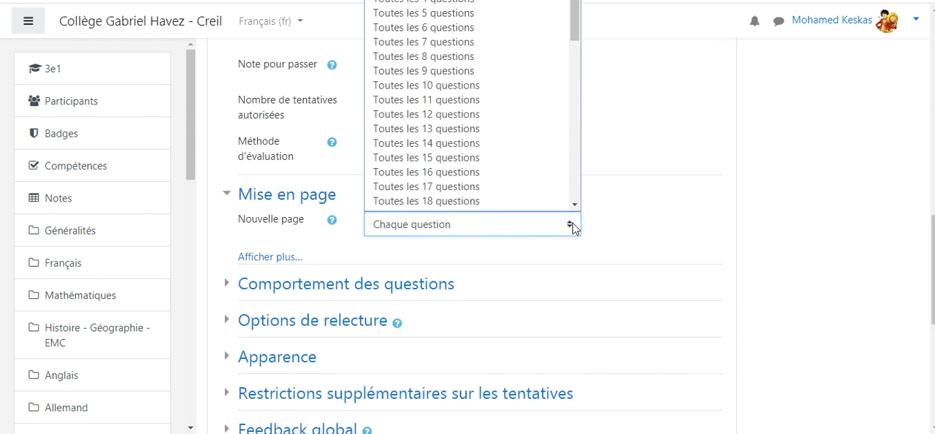
{"action": "left_click", "coordinate": [575, 204]}
{"action": "left_click_drag", "start_coordinate": [574, 19], "coordinate": [574, 1]}
{"action": "left_click", "coordinate": [570, 225]}
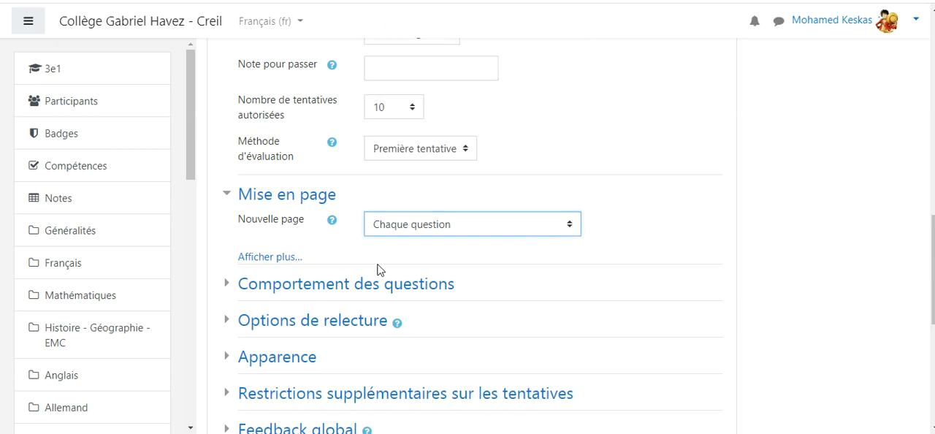
Step: In Comportement des questions, review the shuffling and question behaviour choices, keeping Oui and Feedback a posteriori
{"action": "left_click", "coordinate": [414, 285]}
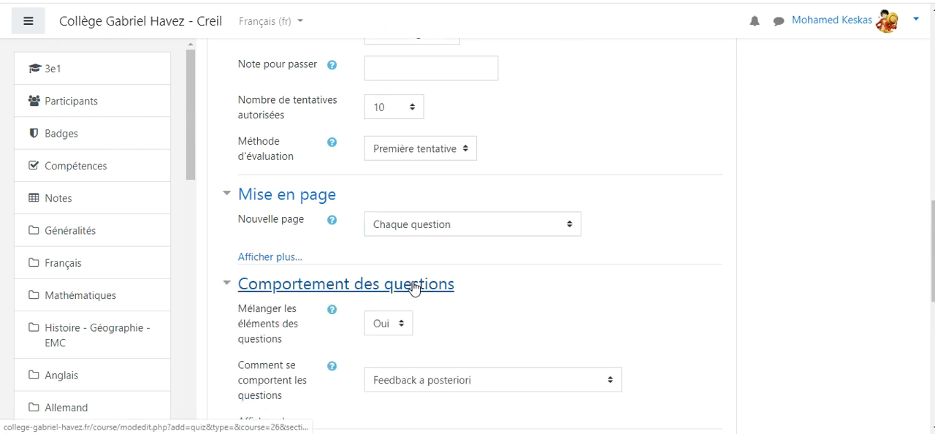
{"action": "scroll", "coordinate": [528, 274], "scroll_direction": "down", "scroll_amount": 1}
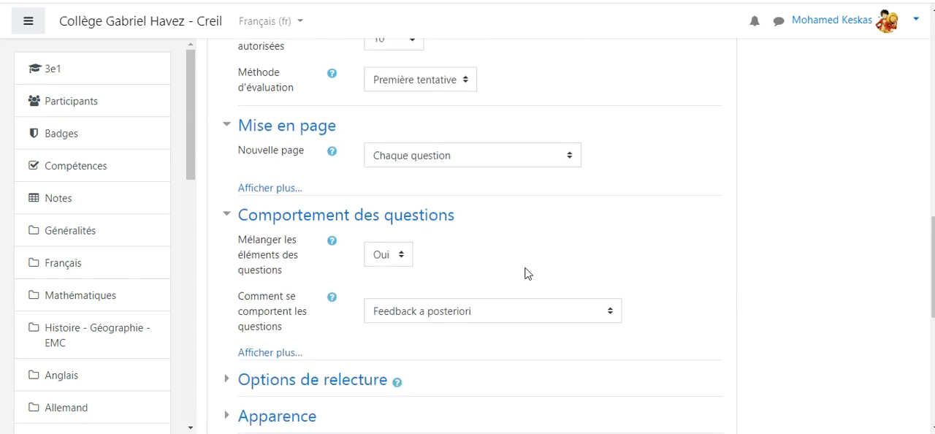
{"action": "left_click", "coordinate": [401, 257]}
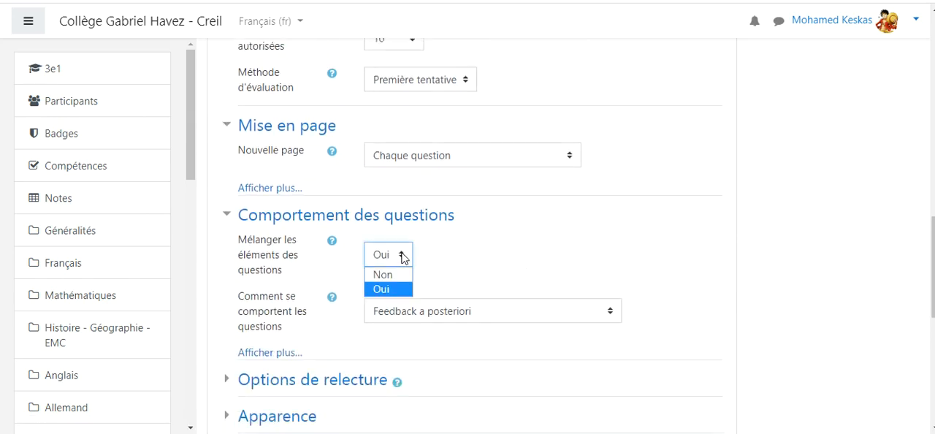
{"action": "left_click", "coordinate": [401, 257]}
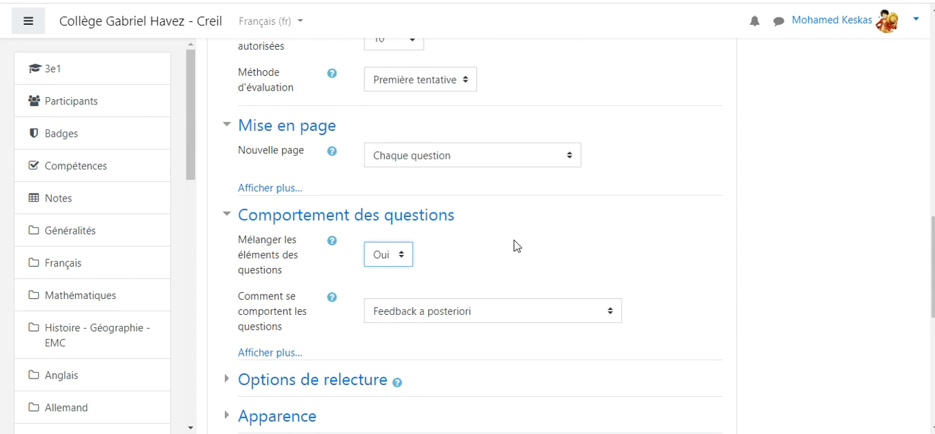
{"action": "scroll", "coordinate": [583, 244], "scroll_direction": "down", "scroll_amount": 1}
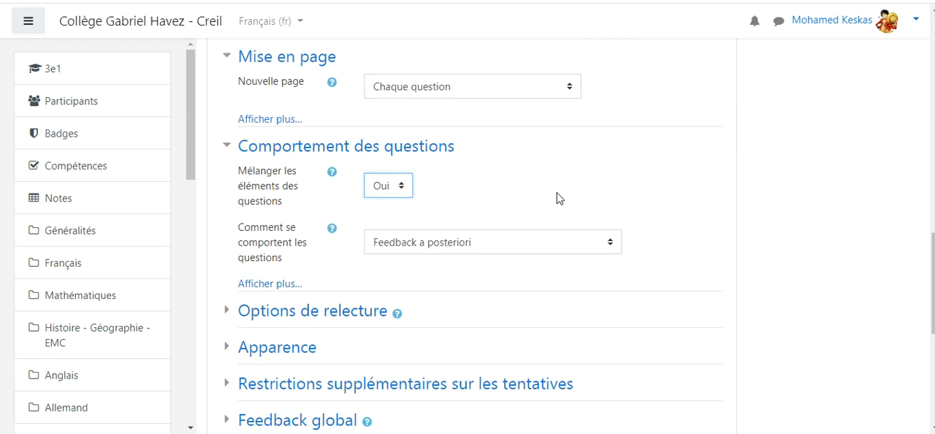
{"action": "left_click", "coordinate": [611, 244]}
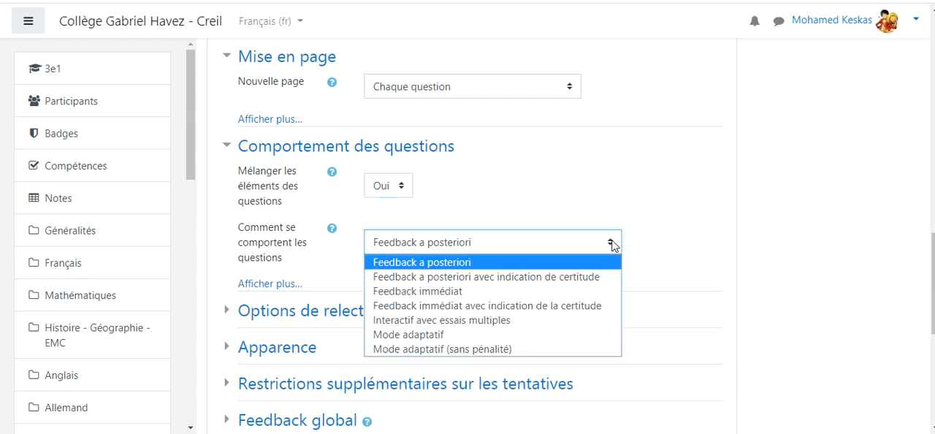
{"action": "left_click", "coordinate": [611, 244]}
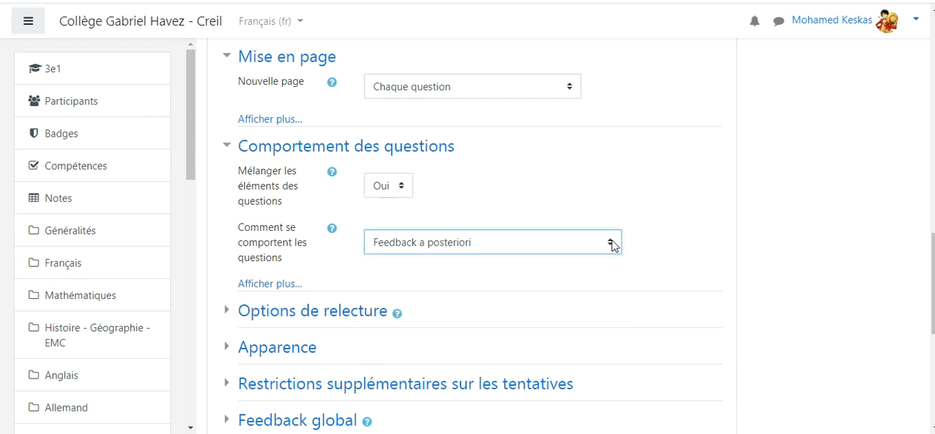
{"action": "left_click", "coordinate": [671, 231]}
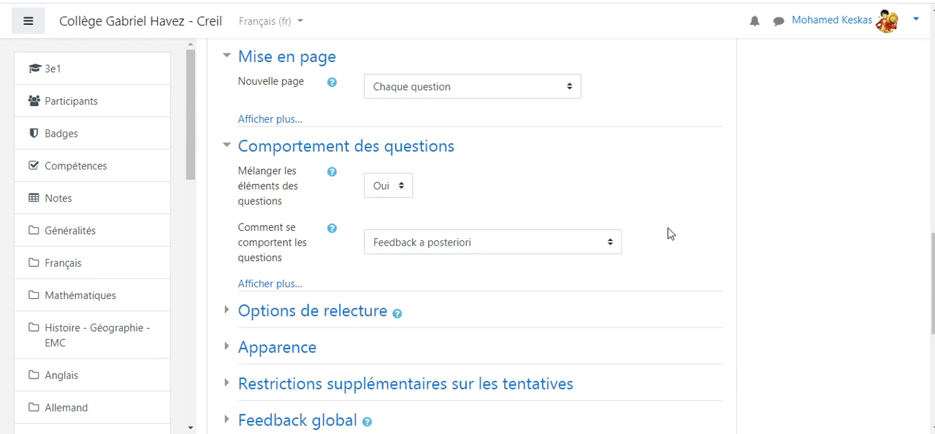
Step: In Options de relecture, disable La tentative, Si correcte, Points and Feedback global for the period immediately after the attempt
{"action": "scroll", "coordinate": [643, 198], "scroll_direction": "down", "scroll_amount": 1}
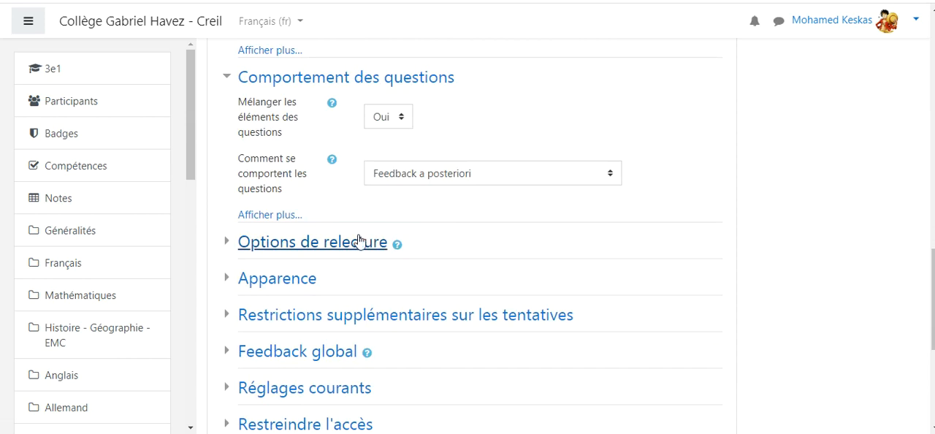
{"action": "left_click", "coordinate": [335, 244]}
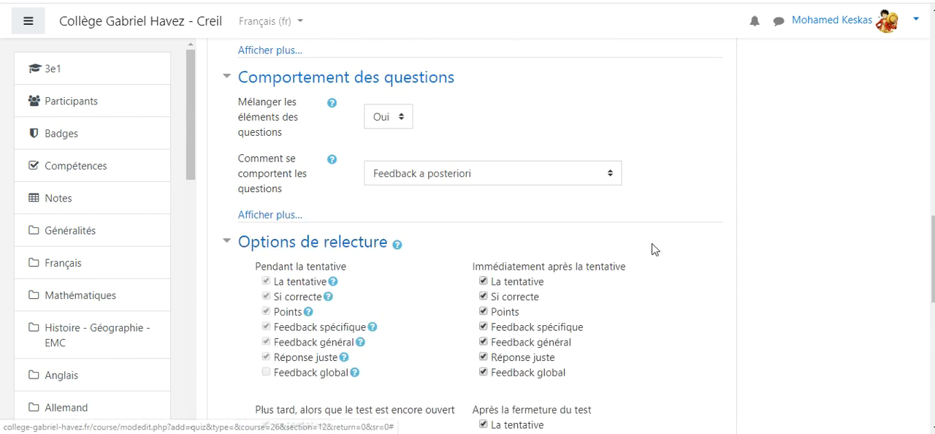
{"action": "scroll", "coordinate": [670, 253], "scroll_direction": "down", "scroll_amount": 1}
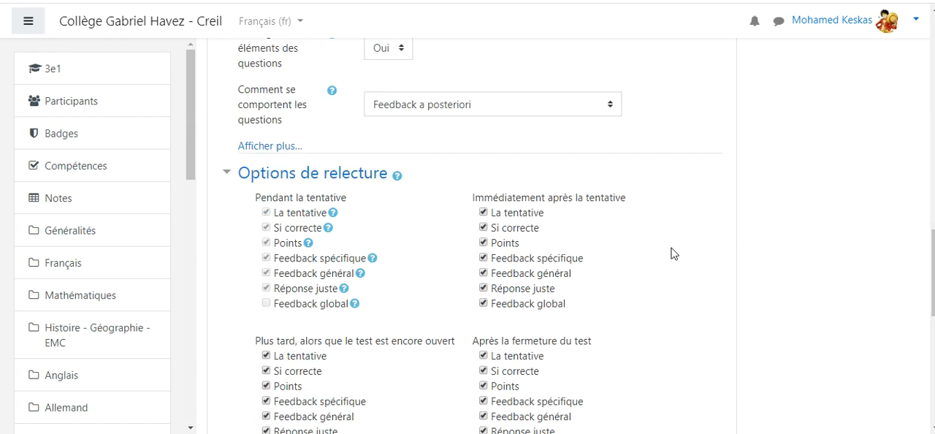
{"action": "scroll", "coordinate": [675, 253], "scroll_direction": "down", "scroll_amount": 1}
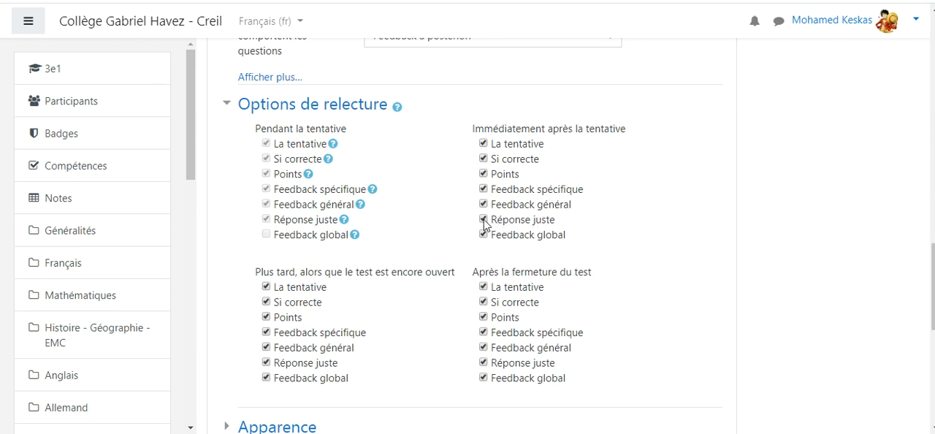
{"action": "left_click", "coordinate": [484, 158]}
{"action": "left_click", "coordinate": [483, 144]}
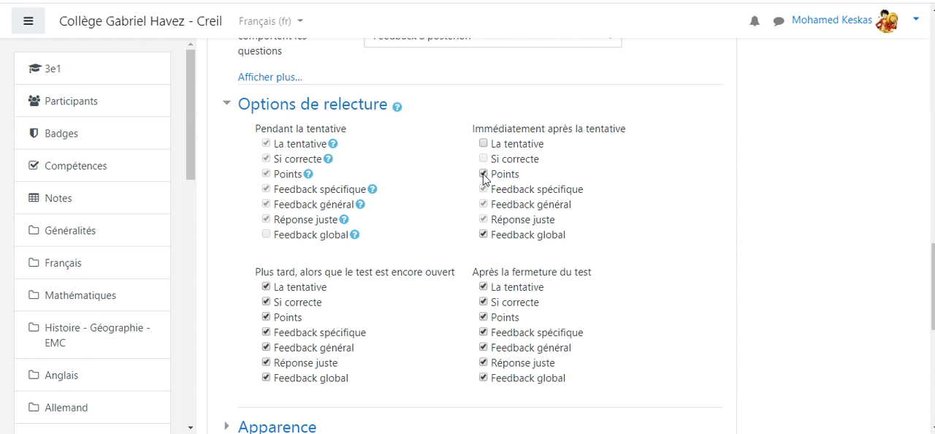
{"action": "left_click", "coordinate": [483, 174]}
Step: Disable La tentative, Points and Feedback global after test closure, and La tentative and Feedback global for later while the test is open
{"action": "scroll", "coordinate": [601, 203], "scroll_direction": "down", "scroll_amount": 1}
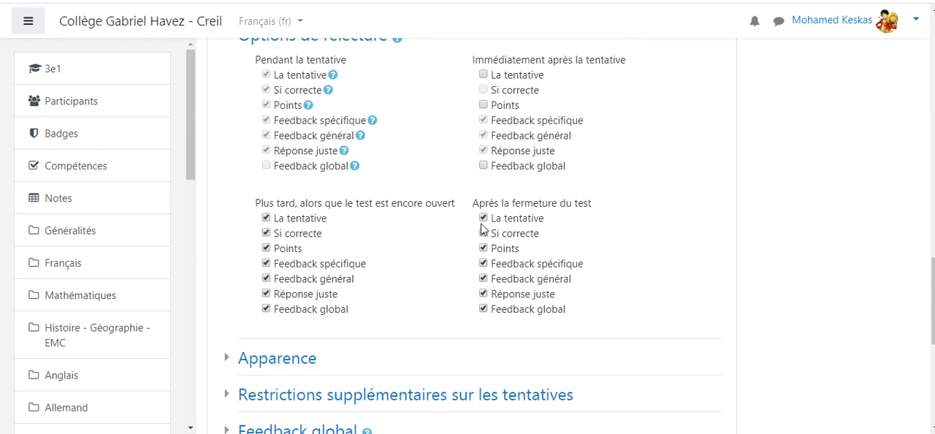
{"action": "left_click", "coordinate": [483, 217]}
{"action": "left_click", "coordinate": [483, 309]}
{"action": "left_click", "coordinate": [483, 247]}
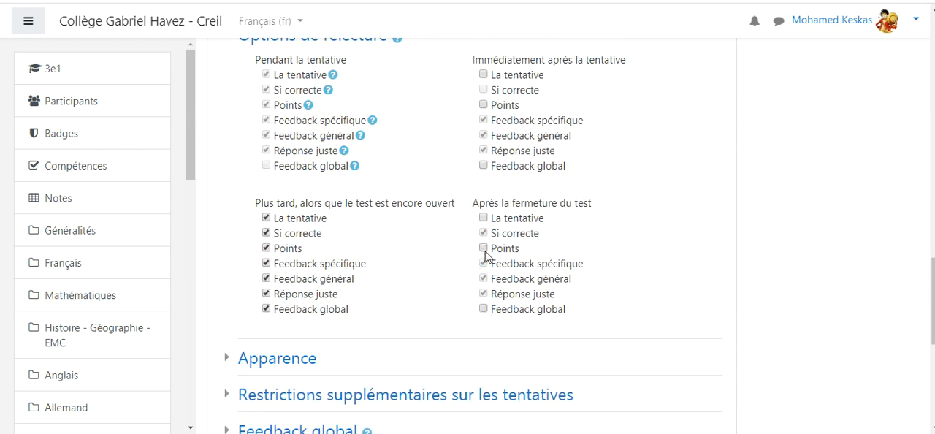
{"action": "left_click", "coordinate": [266, 218]}
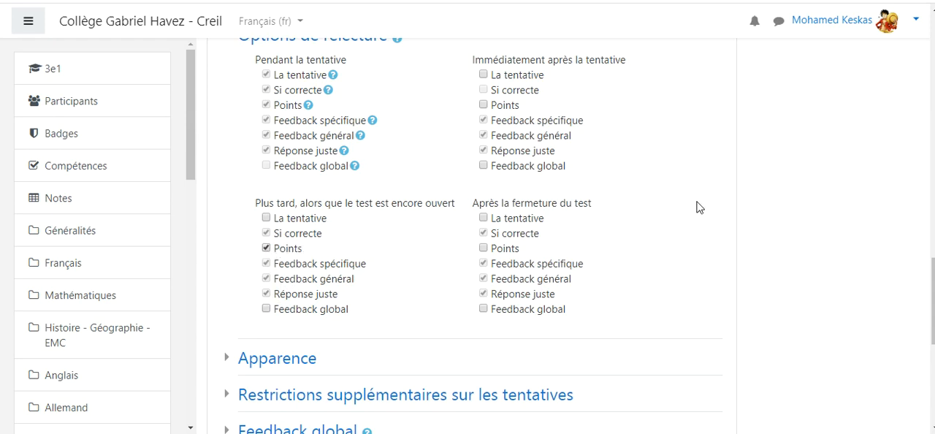
Step: In the Apparence settings, set Afficher l'avatar du participant to Petite image
{"action": "scroll", "coordinate": [695, 209], "scroll_direction": "down", "scroll_amount": 2}
{"action": "left_click", "coordinate": [298, 223]}
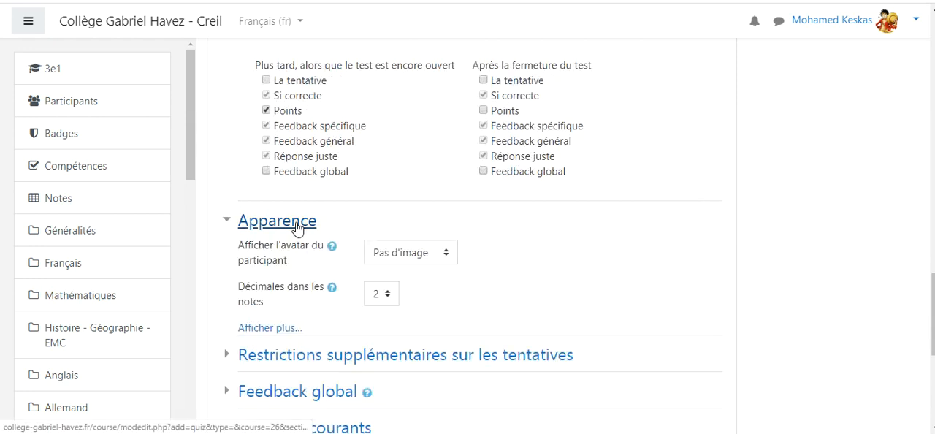
{"action": "left_click", "coordinate": [449, 256]}
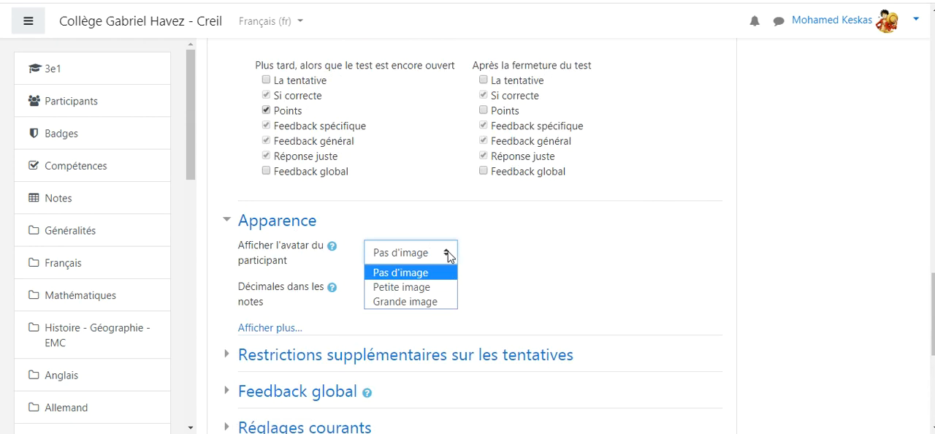
{"action": "left_click", "coordinate": [444, 289]}
{"action": "left_click", "coordinate": [534, 264]}
{"action": "scroll", "coordinate": [573, 246], "scroll_direction": "down", "scroll_amount": 1}
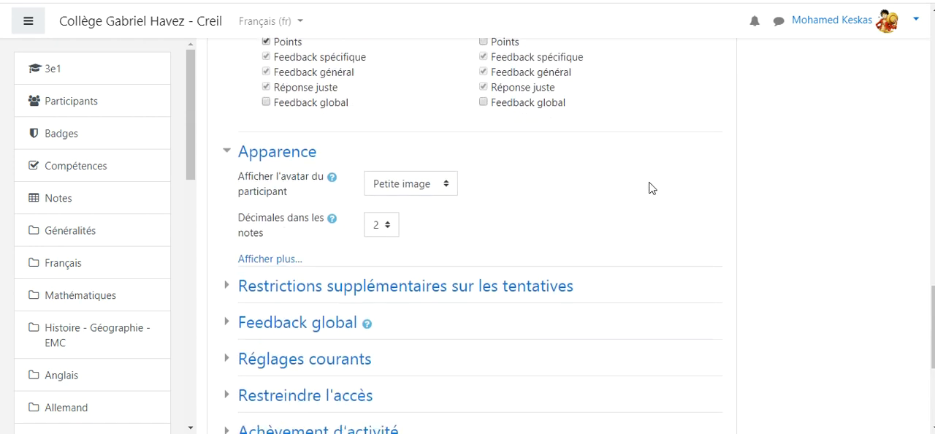
{"action": "scroll", "coordinate": [606, 192], "scroll_direction": "down", "scroll_amount": 2}
{"action": "scroll", "coordinate": [596, 162], "scroll_direction": "up", "scroll_amount": 1}
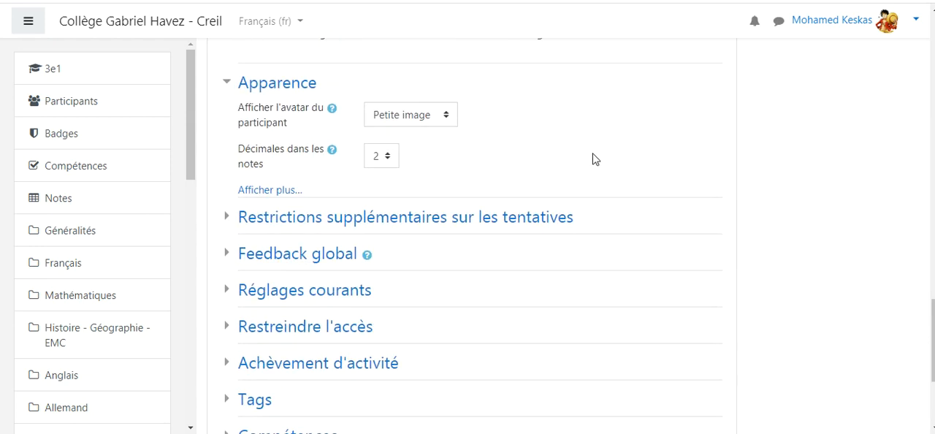
Step: Review the Restrictions supplémentaires sur les tentatives, Feedback global and Réglages courants sections of the test settings
{"action": "left_click", "coordinate": [284, 217]}
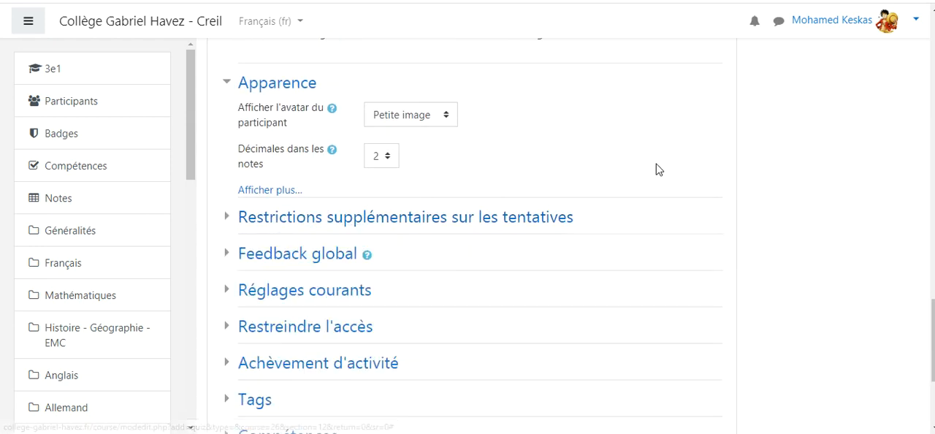
{"action": "scroll", "coordinate": [584, 184], "scroll_direction": "down", "scroll_amount": 1}
{"action": "left_click", "coordinate": [291, 186]}
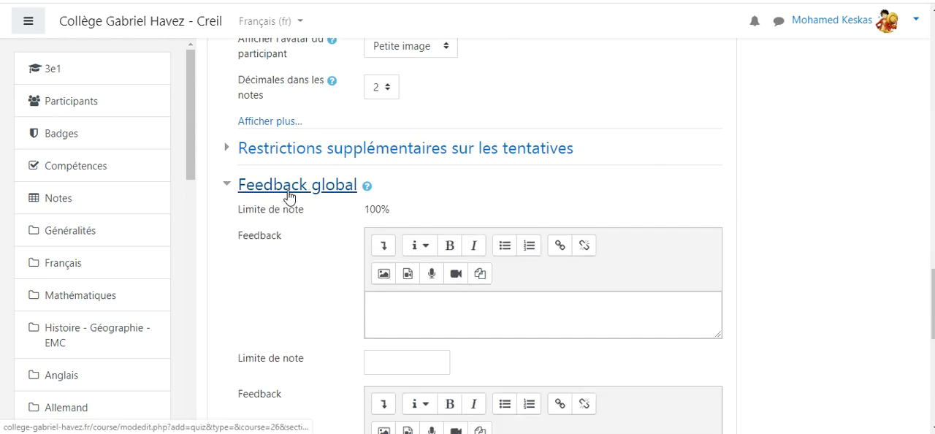
{"action": "left_click", "coordinate": [289, 191]}
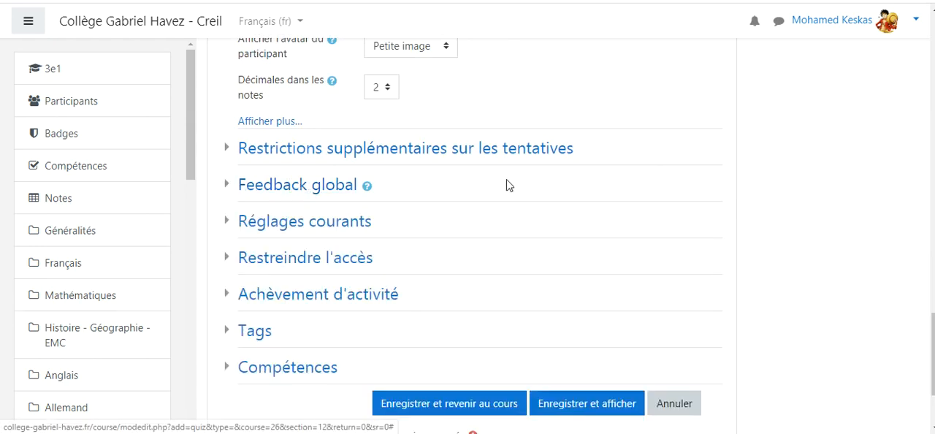
{"action": "scroll", "coordinate": [512, 187], "scroll_direction": "down", "scroll_amount": 1}
{"action": "left_click", "coordinate": [323, 155]}
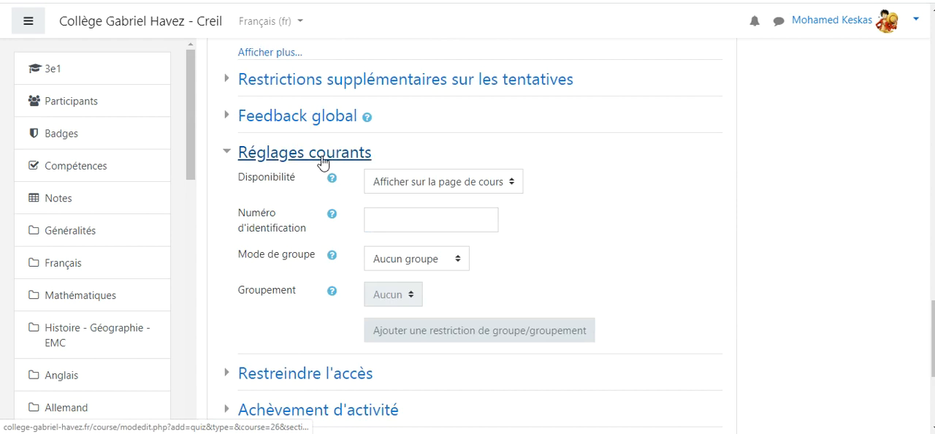
{"action": "left_click", "coordinate": [267, 157]}
{"action": "scroll", "coordinate": [468, 190], "scroll_direction": "down", "scroll_amount": 1}
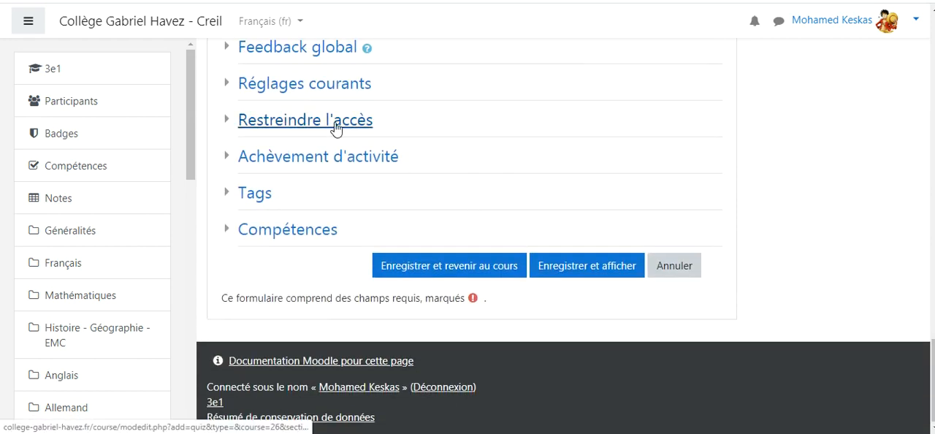
Step: Review the Achèvement d'activité settings, and save the test with a return to the course page
{"action": "left_click", "coordinate": [320, 162]}
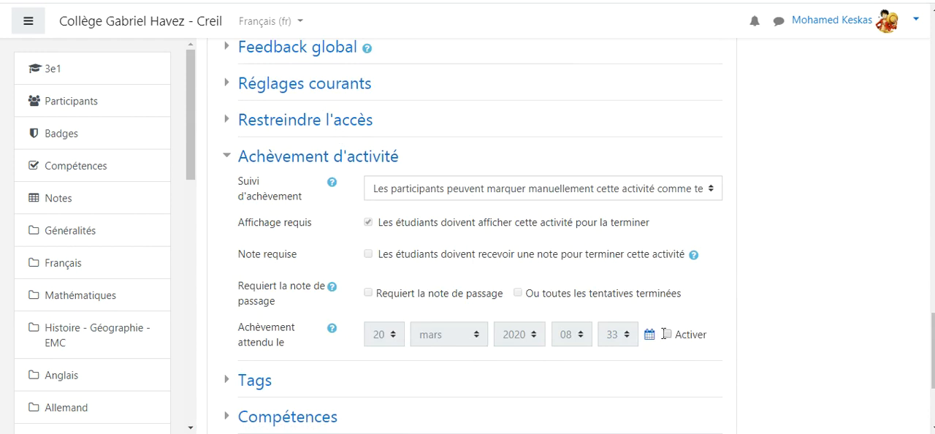
{"action": "scroll", "coordinate": [719, 266], "scroll_direction": "down", "scroll_amount": 1}
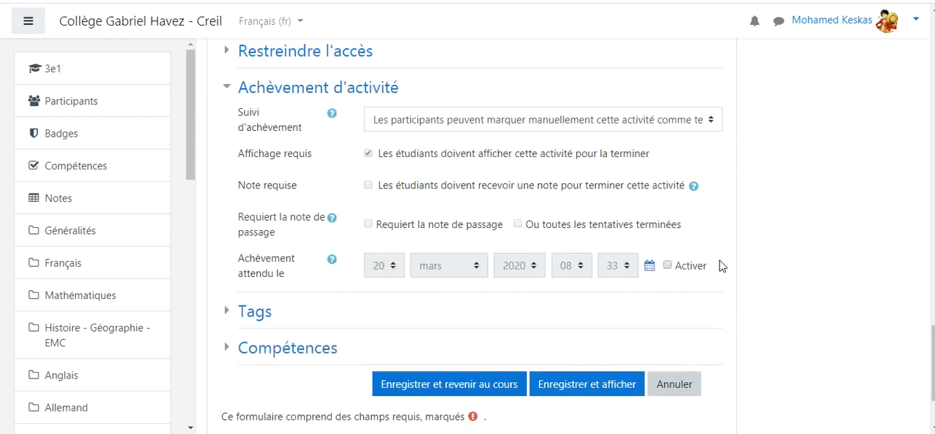
{"action": "left_click", "coordinate": [300, 88]}
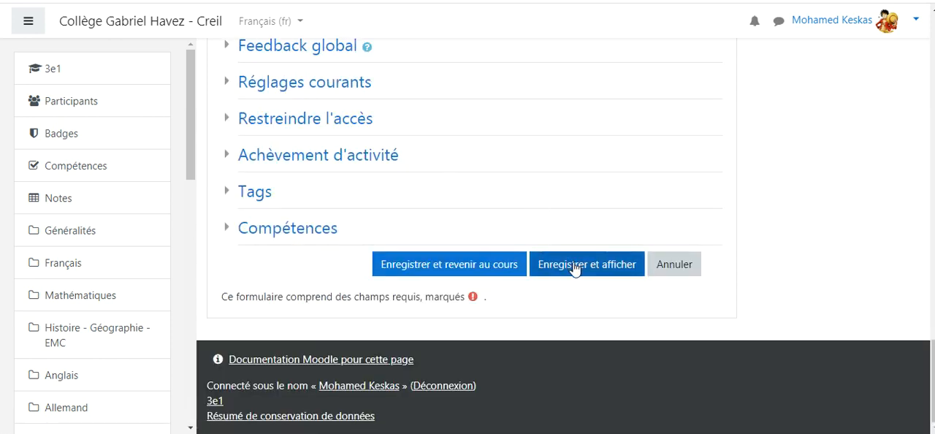
{"action": "left_click", "coordinate": [509, 271]}
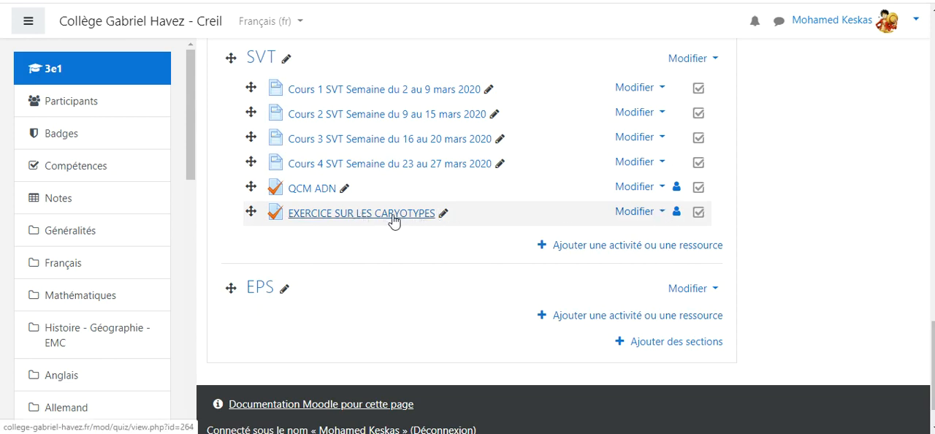
Step: Open the EXERCICE SUR LES CARYOTYPES test from the SVT section
{"action": "left_click", "coordinate": [635, 213]}
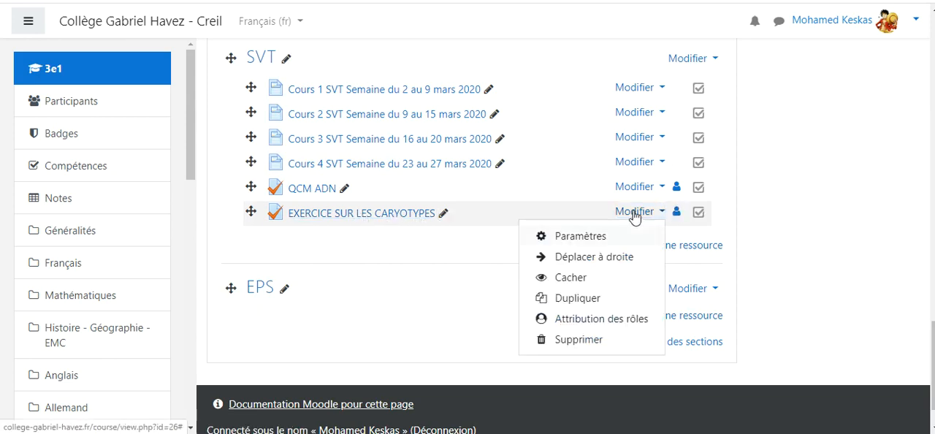
{"action": "left_click", "coordinate": [464, 251]}
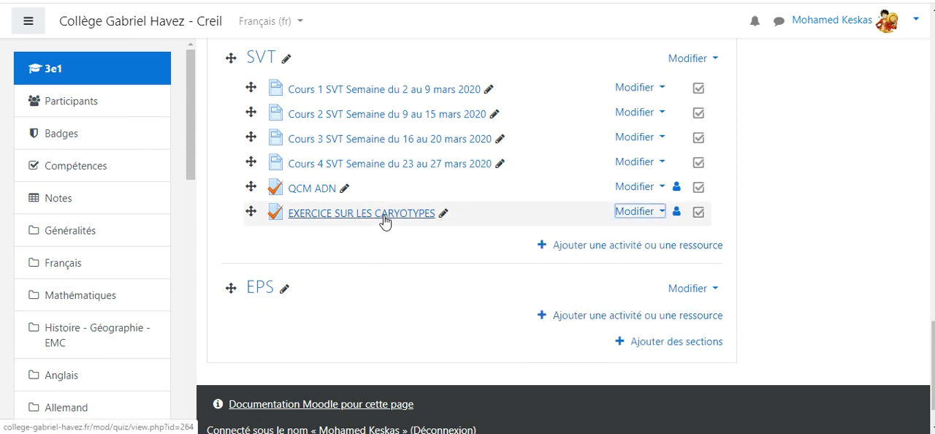
{"action": "left_click", "coordinate": [385, 220]}
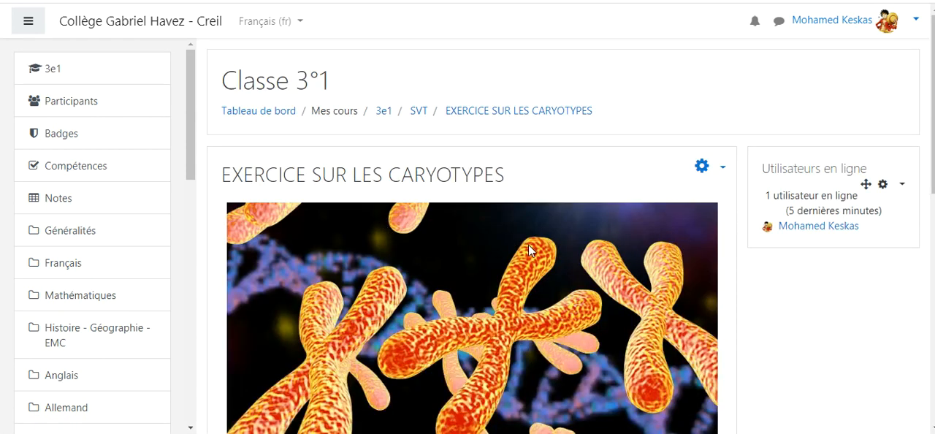
Step: Review the test's introduction image, allowed attempts, opening and closing dates, time limit and grading method
{"action": "scroll", "coordinate": [495, 249], "scroll_direction": "down", "scroll_amount": 1}
{"action": "scroll", "coordinate": [478, 265], "scroll_direction": "down", "scroll_amount": 1}
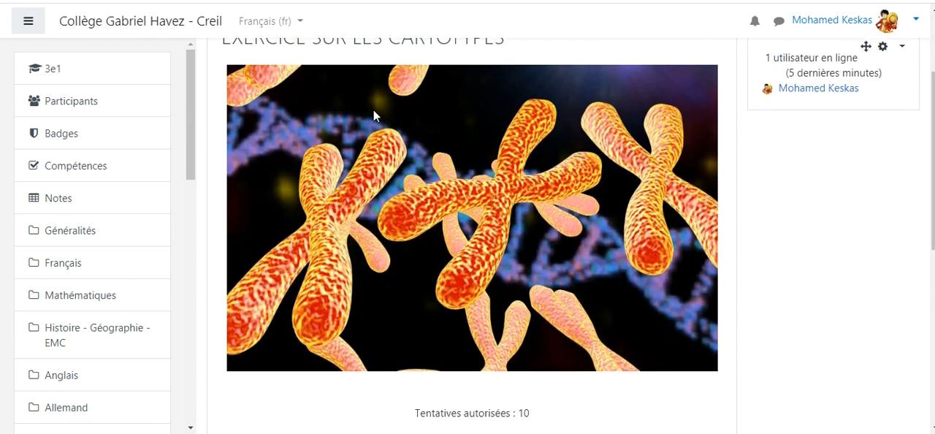
{"action": "scroll", "coordinate": [373, 109], "scroll_direction": "up", "scroll_amount": 1}
{"action": "scroll", "coordinate": [491, 205], "scroll_direction": "down", "scroll_amount": 3}
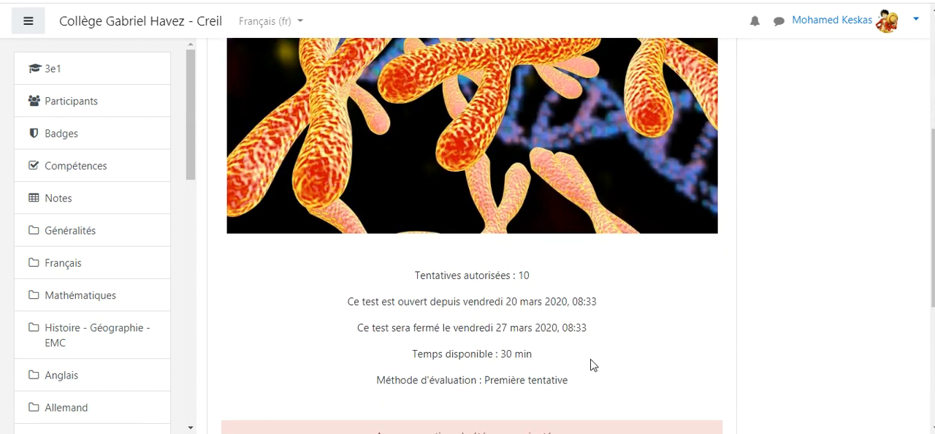
{"action": "scroll", "coordinate": [597, 357], "scroll_direction": "down", "scroll_amount": 1}
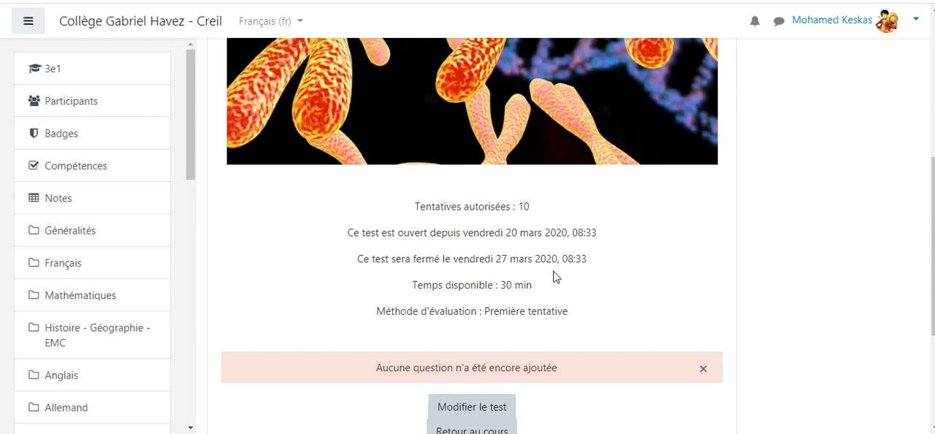
{"action": "scroll", "coordinate": [577, 276], "scroll_direction": "up", "scroll_amount": 2}
{"action": "scroll", "coordinate": [577, 276], "scroll_direction": "up", "scroll_amount": 2}
{"action": "scroll", "coordinate": [576, 275], "scroll_direction": "down", "scroll_amount": 4}
{"action": "scroll", "coordinate": [595, 278], "scroll_direction": "down", "scroll_amount": 2}
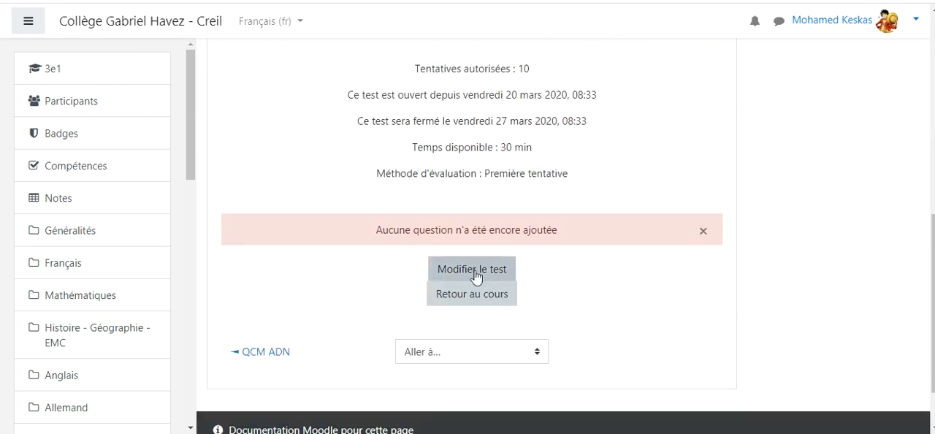
Step: Open the test's question editing page and enter 20 as the Note maximale
{"action": "left_click", "coordinate": [470, 275]}
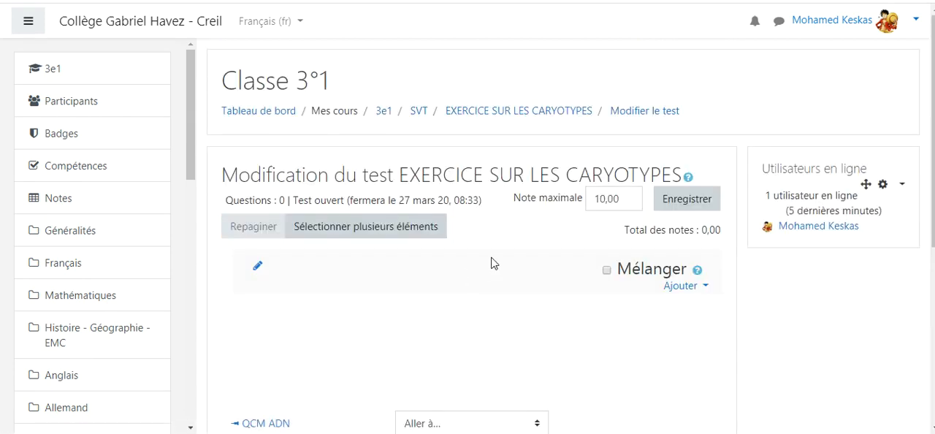
{"action": "scroll", "coordinate": [494, 262], "scroll_direction": "down", "scroll_amount": 1}
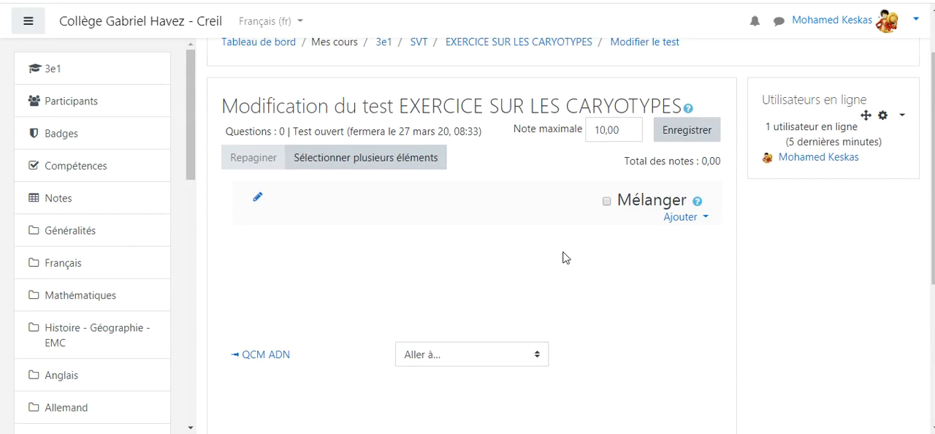
{"action": "left_click", "coordinate": [691, 218]}
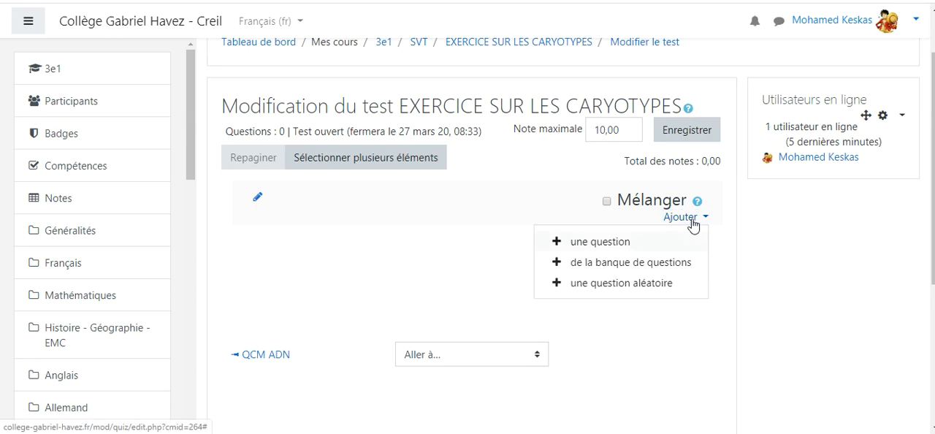
{"action": "key", "text": "Escape"}
{"action": "left_click", "coordinate": [624, 128]}
{"action": "left_click_drag", "start_coordinate": [625, 128], "coordinate": [591, 132]}
{"action": "type", "text": "20"}
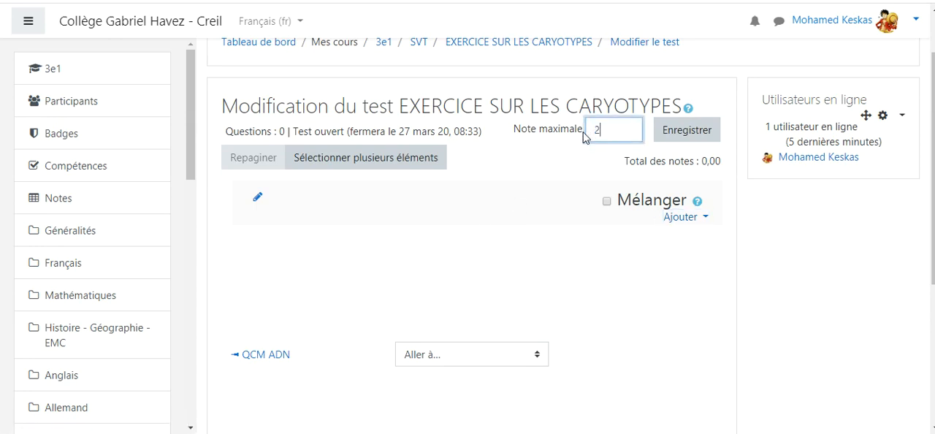
Step: Add a new question of type Choix multiple to the test
{"action": "left_click", "coordinate": [685, 219]}
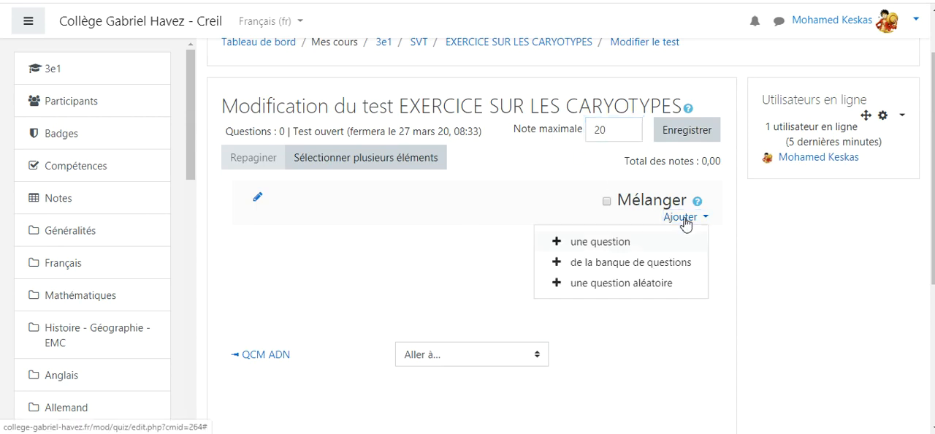
{"action": "left_click", "coordinate": [602, 243]}
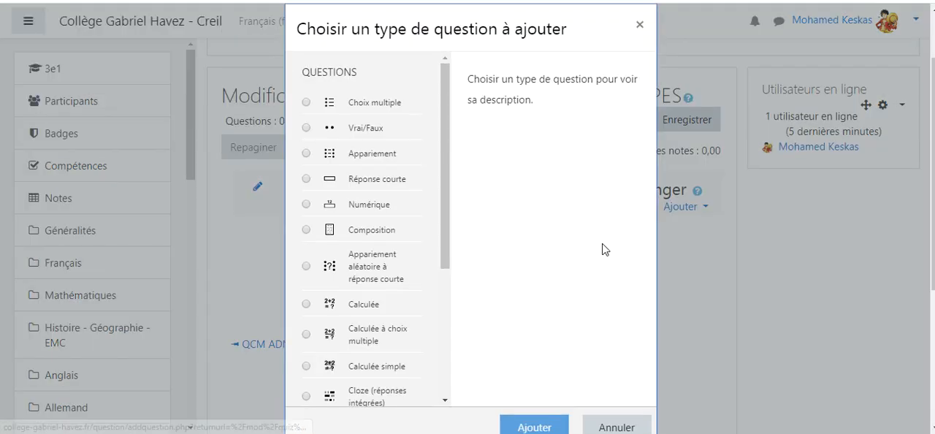
{"action": "left_click", "coordinate": [306, 103]}
{"action": "left_click", "coordinate": [528, 427]}
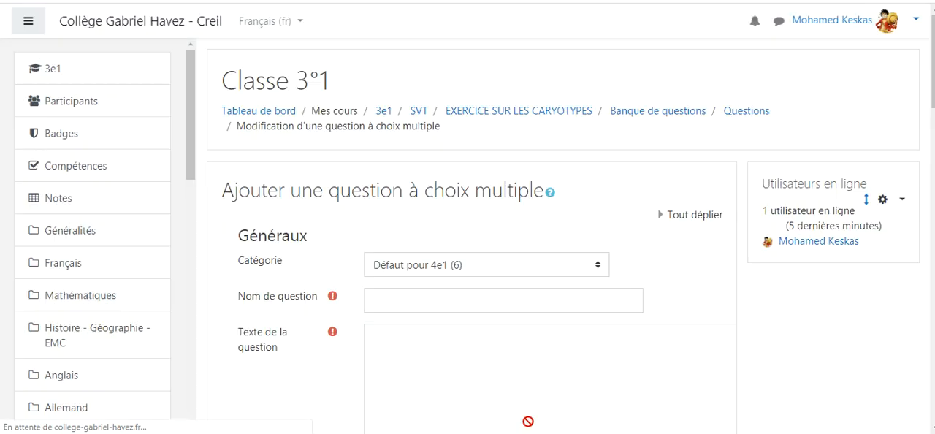
Step: Set the question's category to Défaut pour EXERCICE SUR LES CARYOTYPES and name the question TRISOMIE
{"action": "left_click", "coordinate": [487, 267]}
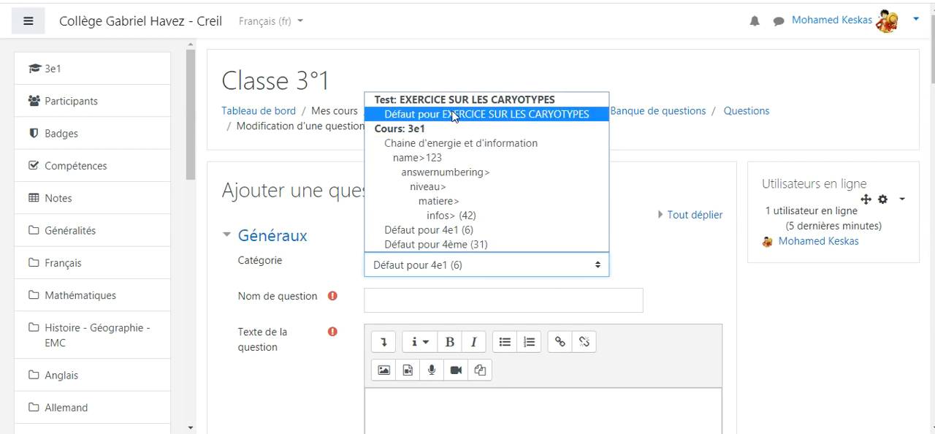
{"action": "left_click", "coordinate": [500, 117]}
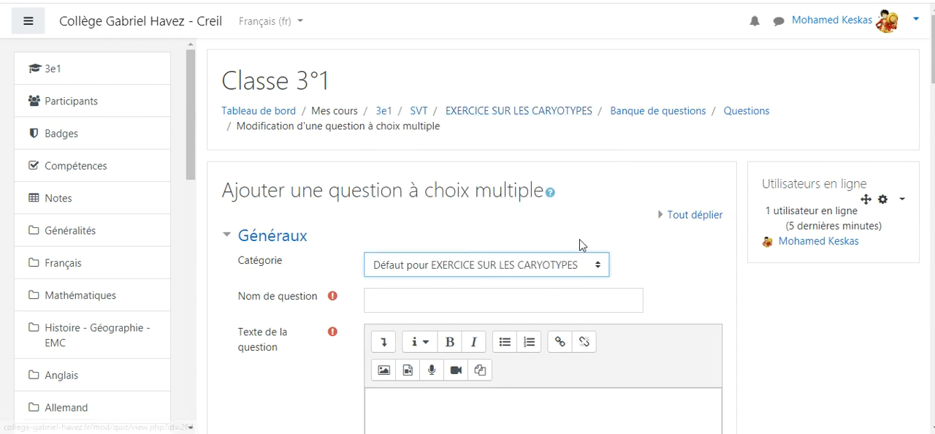
{"action": "scroll", "coordinate": [577, 236], "scroll_direction": "down", "scroll_amount": 1}
{"action": "left_click", "coordinate": [437, 231]}
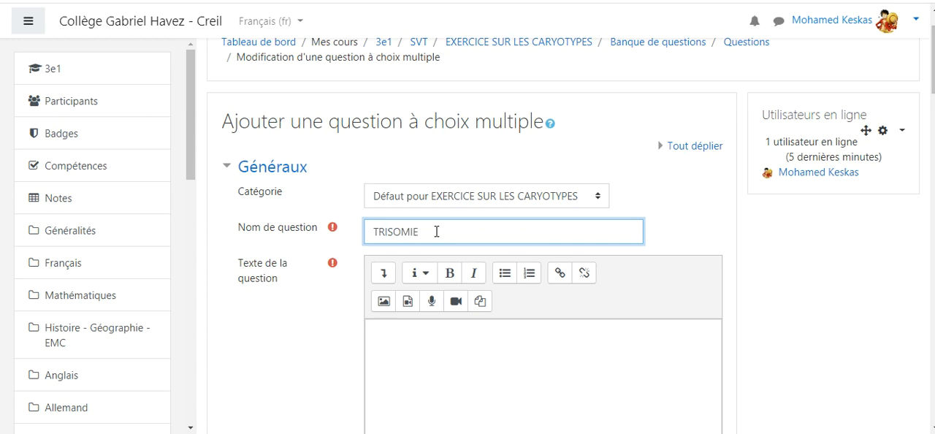
Step: Enter the question text "Combien comptez-vous de chromosomes sur ce caryotype ?" and make it bold
{"action": "scroll", "coordinate": [436, 232], "scroll_direction": "down", "scroll_amount": 1}
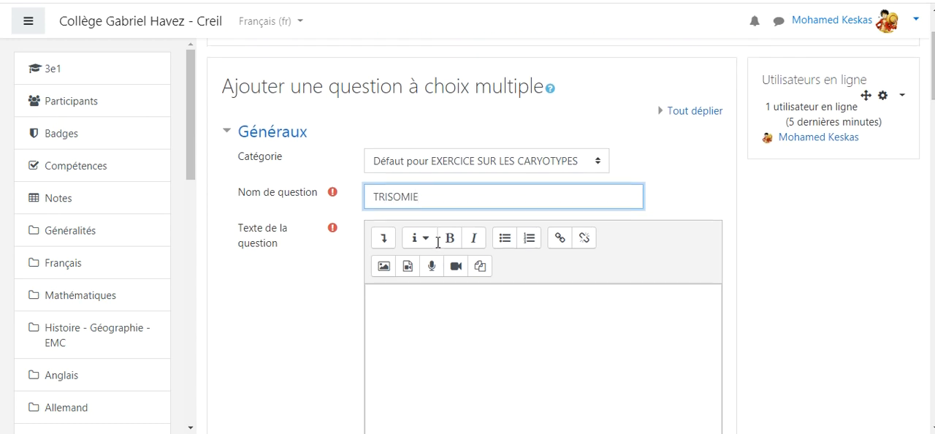
{"action": "left_click", "coordinate": [428, 272]}
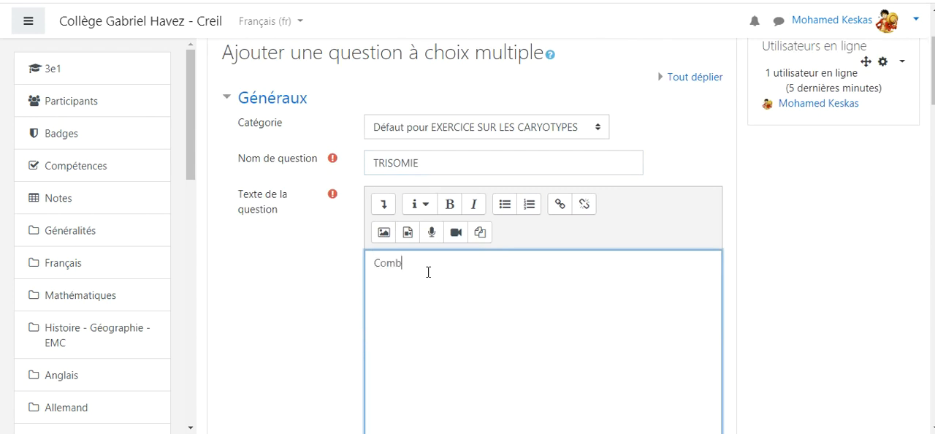
{"action": "type", "text": "Combien comptez-vous de chromosomes sur ce caryotype ?"}
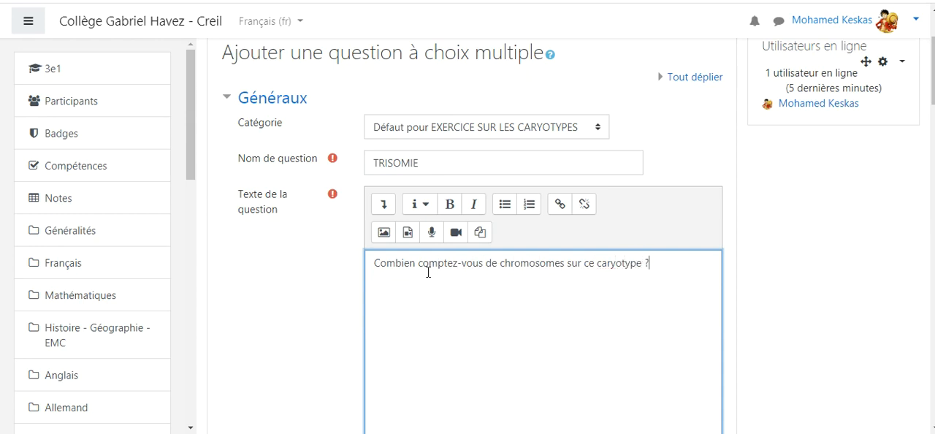
{"action": "left_click_drag", "start_coordinate": [647, 263], "coordinate": [375, 269]}
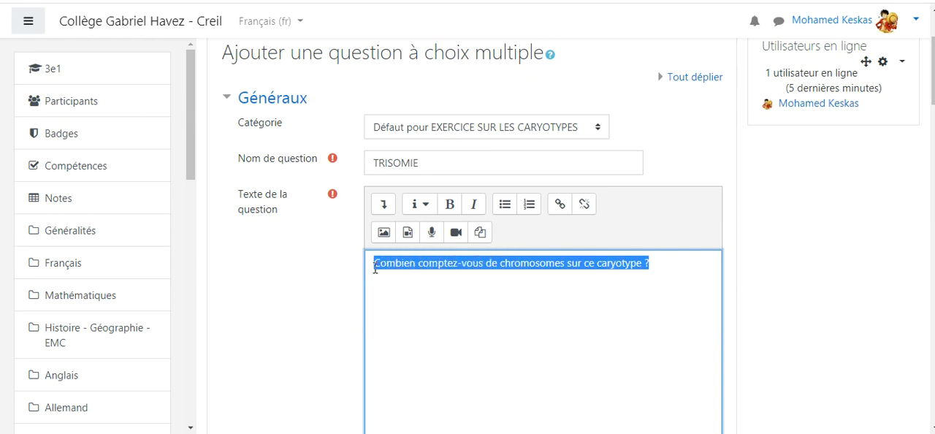
{"action": "left_click", "coordinate": [450, 204]}
{"action": "left_click", "coordinate": [458, 280]}
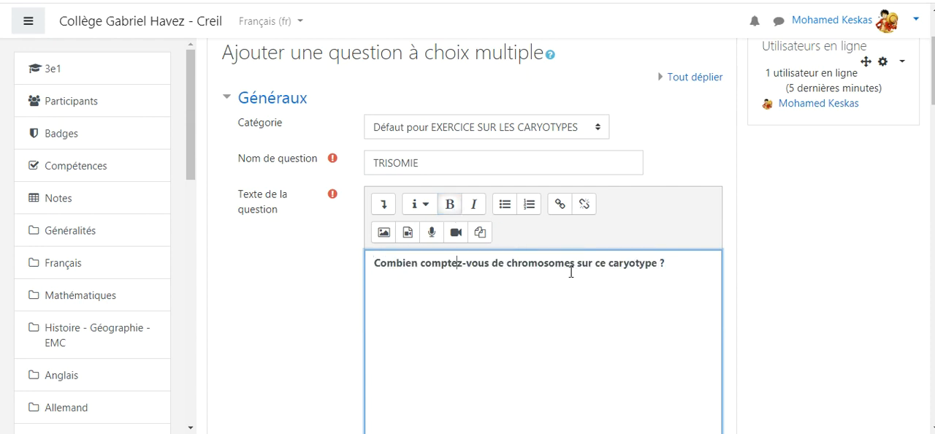
Step: Upload the image a735aa6672_50035887_caryotype-trisomie-dr-01.jpg from the mooddle folder for the question text
{"action": "left_click", "coordinate": [383, 232]}
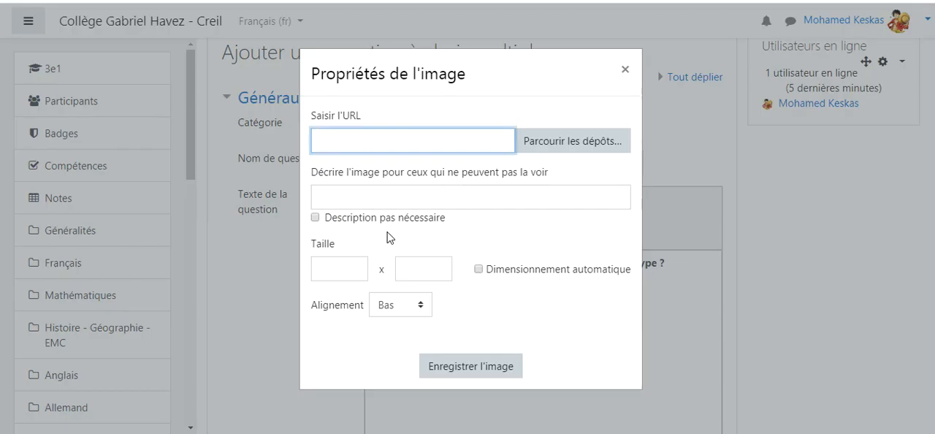
{"action": "left_click", "coordinate": [546, 145]}
{"action": "left_click", "coordinate": [402, 167]}
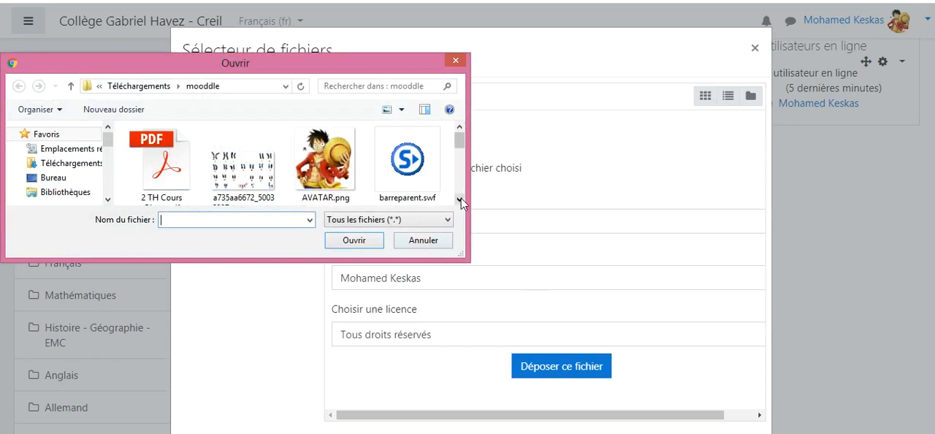
{"action": "left_click", "coordinate": [460, 199]}
{"action": "left_click", "coordinate": [460, 199]}
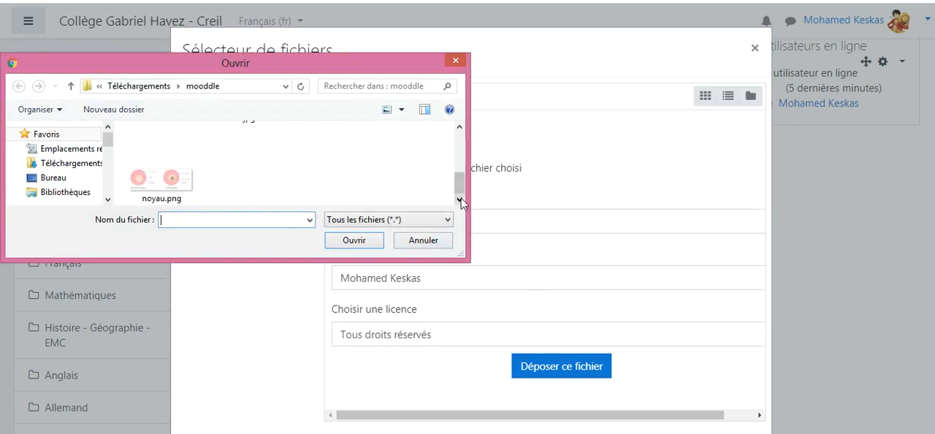
{"action": "left_click", "coordinate": [460, 128]}
{"action": "left_click", "coordinate": [459, 128]}
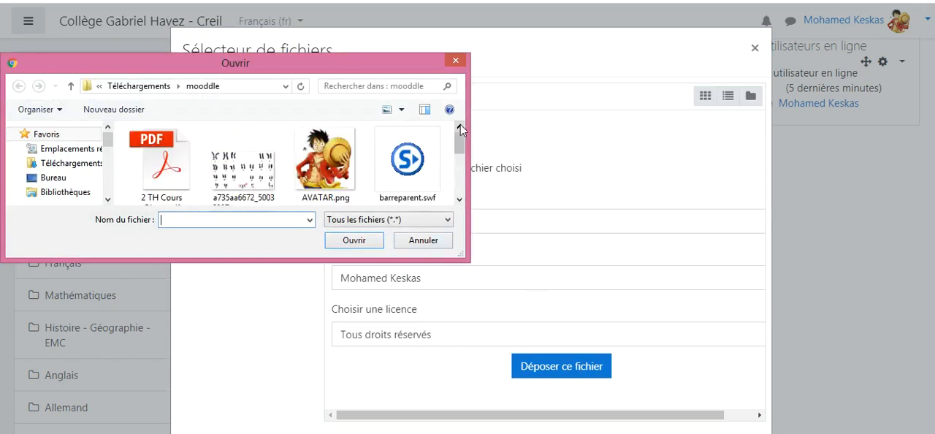
{"action": "left_click", "coordinate": [243, 164]}
{"action": "left_click", "coordinate": [354, 241]}
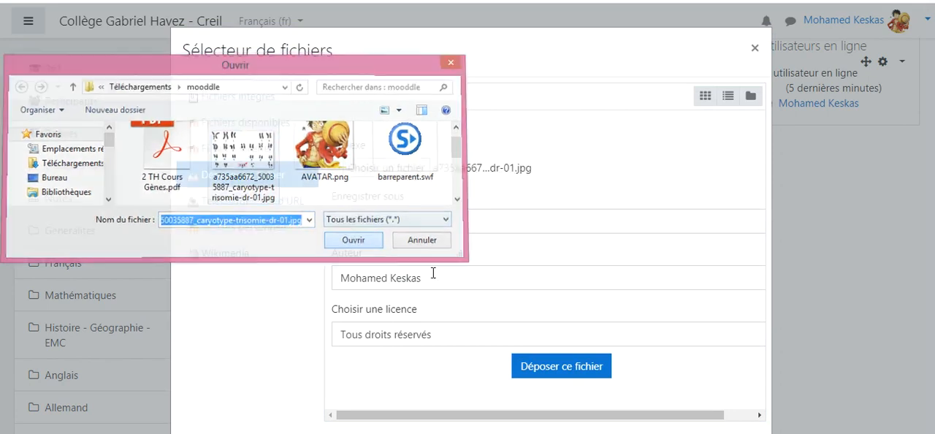
{"action": "left_click", "coordinate": [540, 367]}
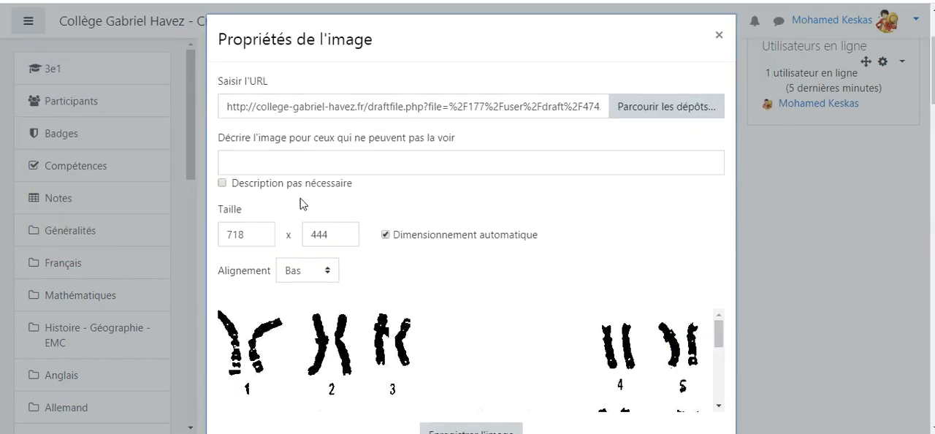
Step: Mark the karyotype image's description as not necessary and save the image into the question text
{"action": "left_click", "coordinate": [223, 184]}
{"action": "scroll", "coordinate": [468, 252], "scroll_direction": "down", "scroll_amount": 4}
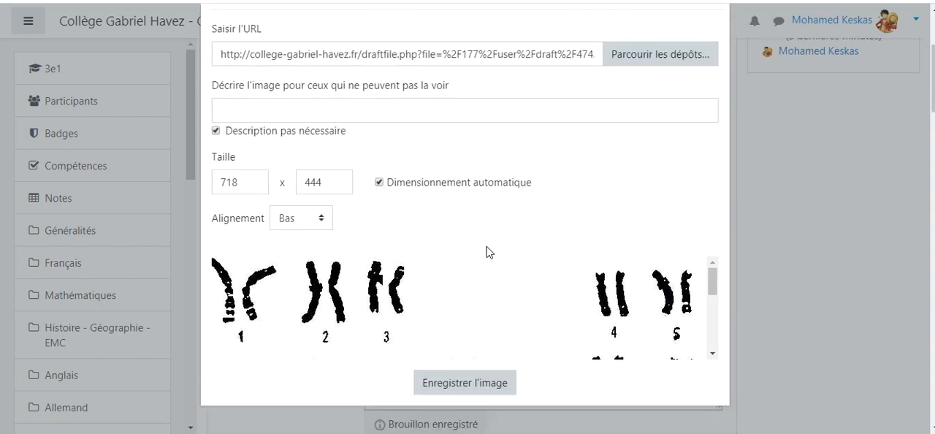
{"action": "left_click", "coordinate": [470, 163]}
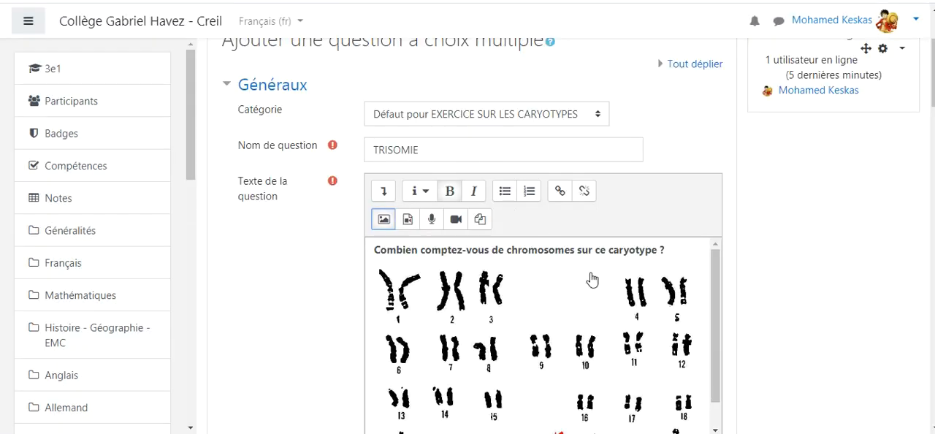
Step: Insert an empty line between the bold question sentence and the karyotype image
{"action": "scroll", "coordinate": [602, 296], "scroll_direction": "down", "scroll_amount": 2}
{"action": "scroll", "coordinate": [672, 323], "scroll_direction": "down", "scroll_amount": 3}
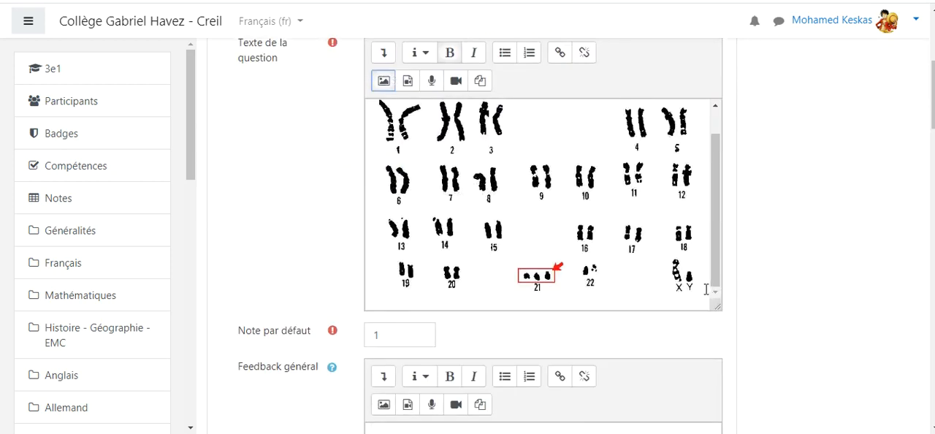
{"action": "scroll", "coordinate": [597, 213], "scroll_direction": "up", "scroll_amount": 1}
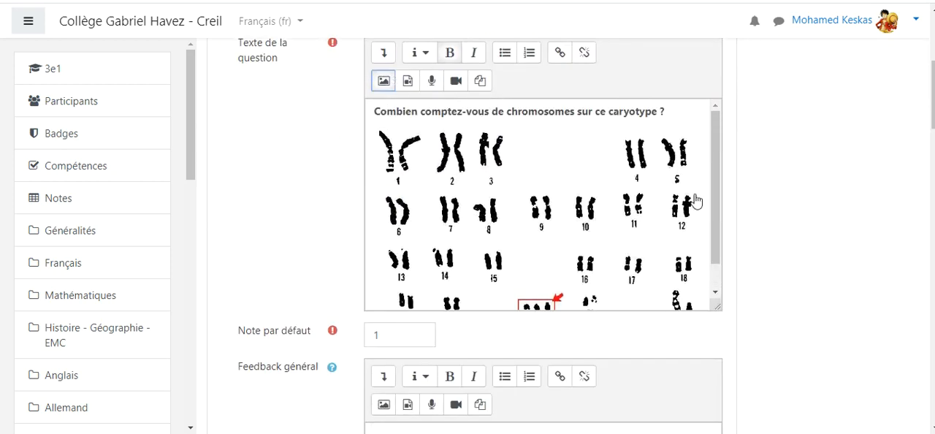
{"action": "left_click", "coordinate": [679, 113]}
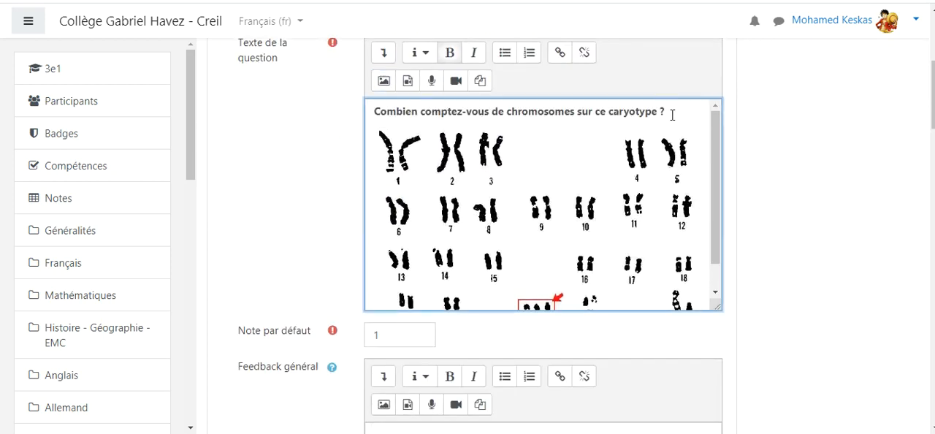
{"action": "key", "text": "Return"}
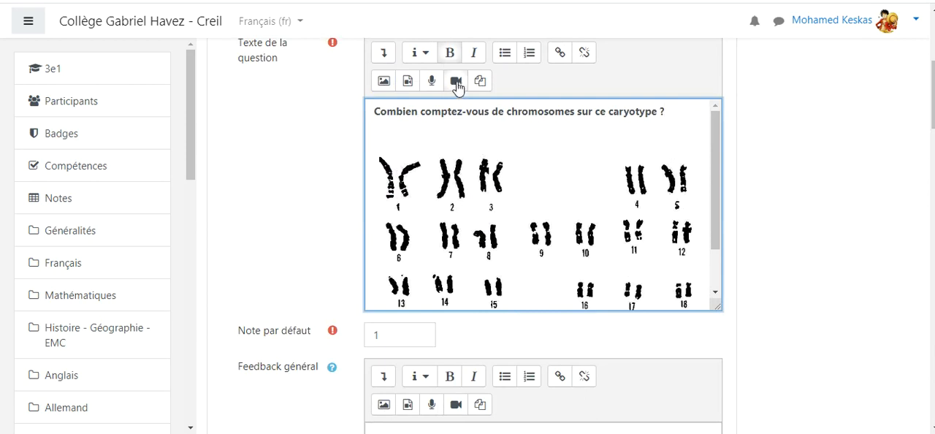
{"action": "left_click", "coordinate": [561, 54]}
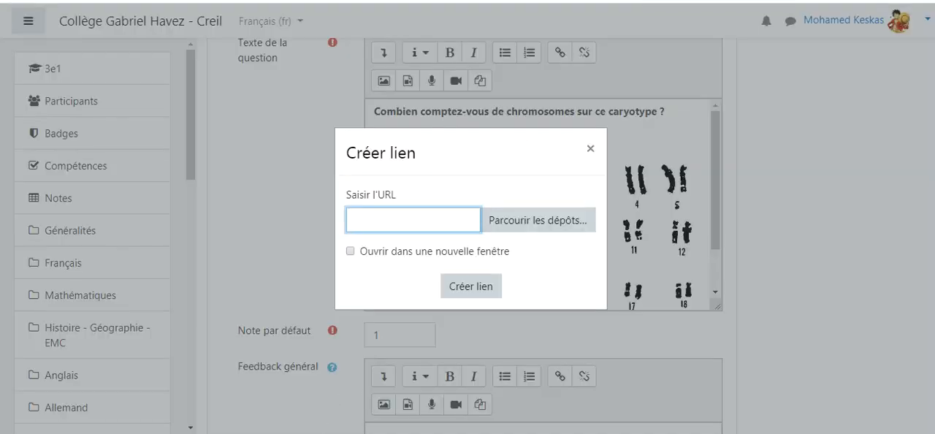
{"action": "key", "text": "alt+Tab"}
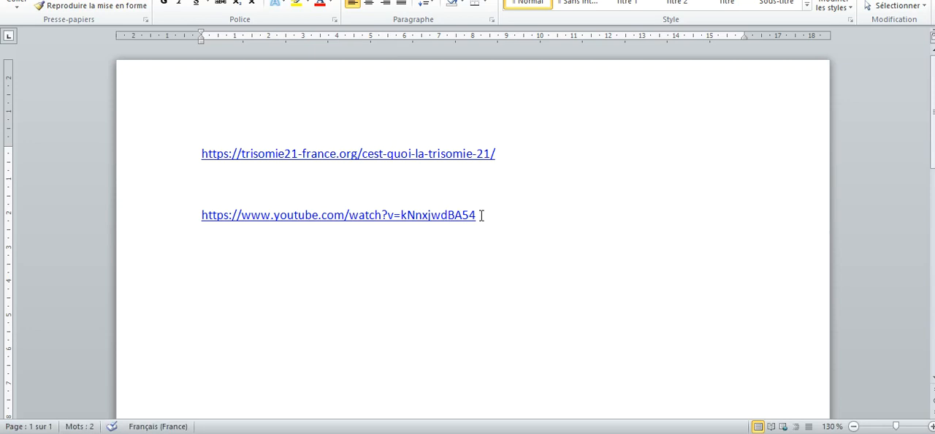
{"action": "left_click_drag", "start_coordinate": [481, 214], "coordinate": [200, 224]}
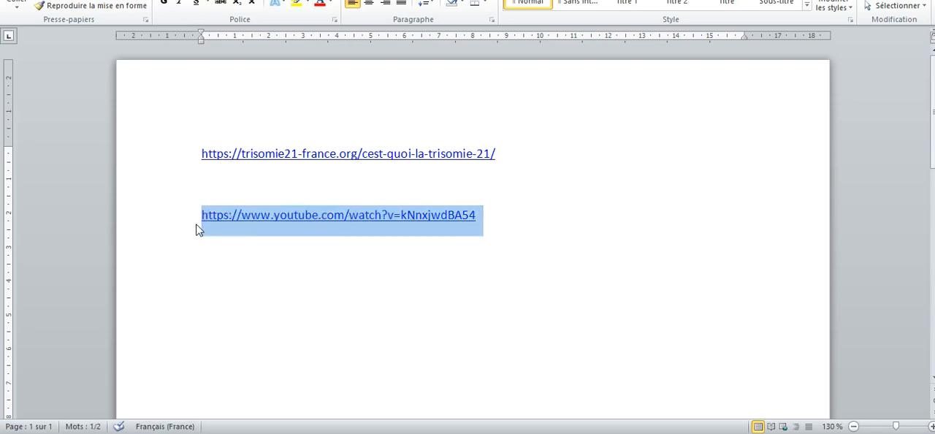
{"action": "right_click", "coordinate": [227, 231]}
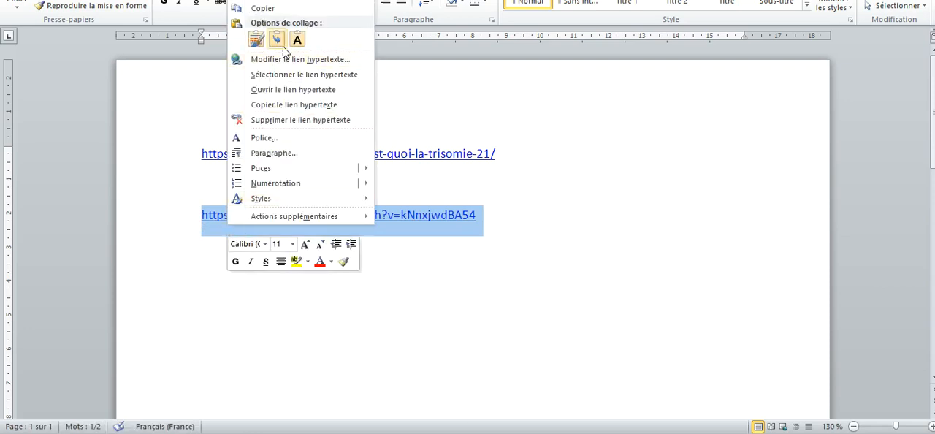
{"action": "left_click", "coordinate": [263, 9]}
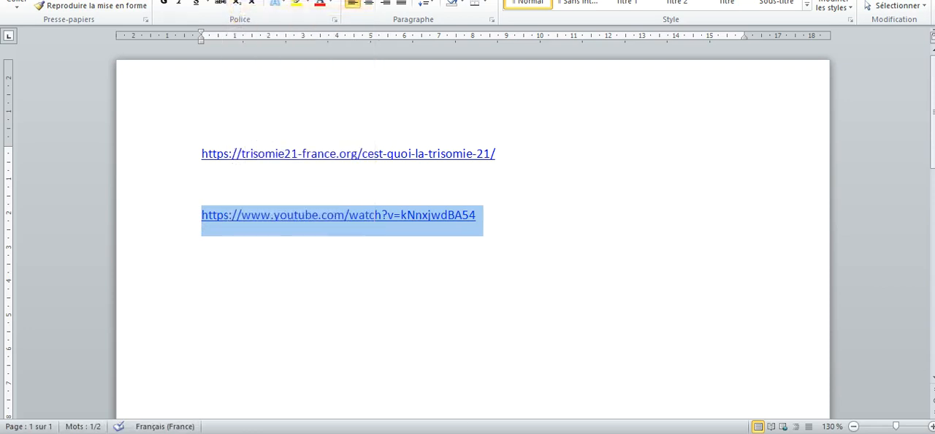
Step: Switch back to Moodle and create the link in the question text with the copied YouTube URL
{"action": "key", "text": "alt+Tab"}
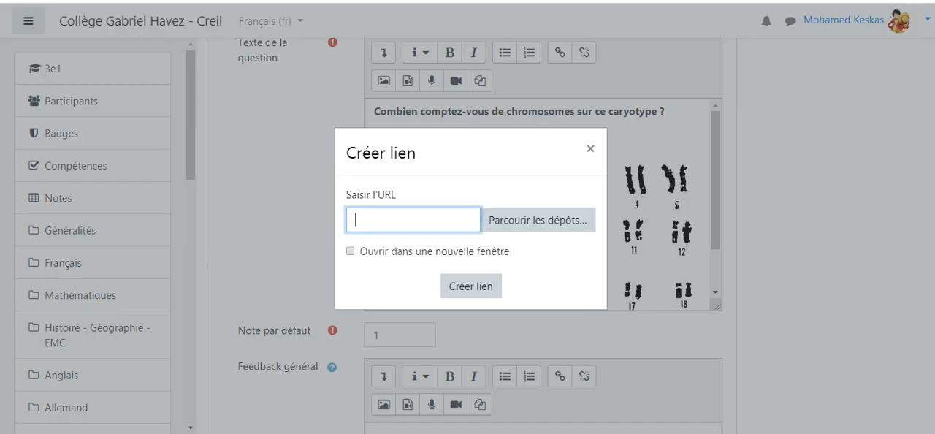
{"action": "right_click", "coordinate": [391, 222]}
{"action": "left_click", "coordinate": [379, 359]}
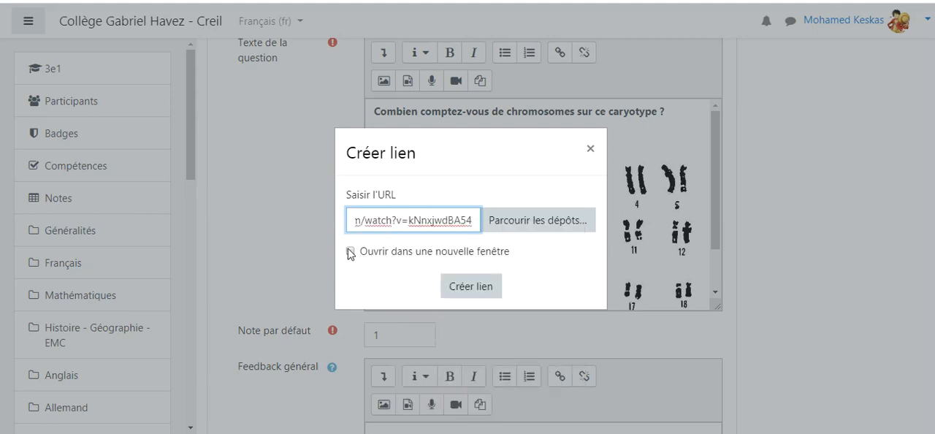
{"action": "left_click", "coordinate": [471, 287]}
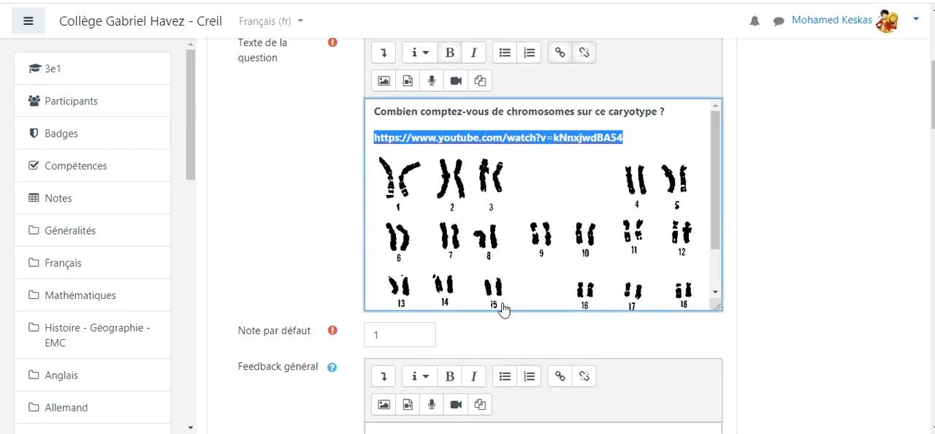
Step: Clear the question's Note par défaut value and move on to the Feedback général text
{"action": "scroll", "coordinate": [508, 308], "scroll_direction": "down", "scroll_amount": 2}
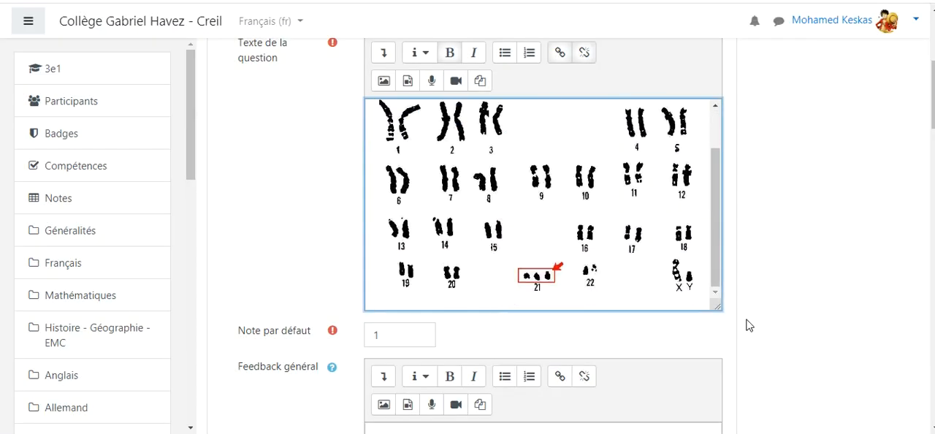
{"action": "scroll", "coordinate": [748, 324], "scroll_direction": "down", "scroll_amount": 2}
{"action": "left_click_drag", "start_coordinate": [381, 200], "coordinate": [370, 199]}
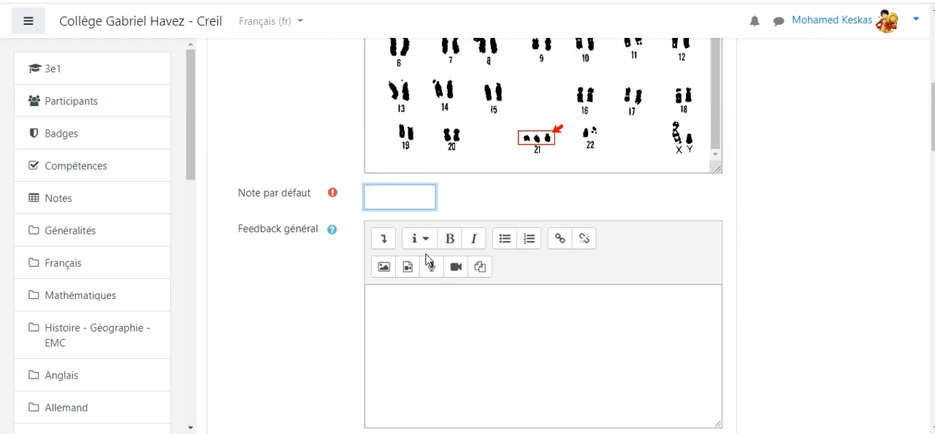
{"action": "left_click", "coordinate": [456, 319]}
Step: Enter 46 as the text of Réponse 1
{"action": "scroll", "coordinate": [440, 285], "scroll_direction": "down", "scroll_amount": 3}
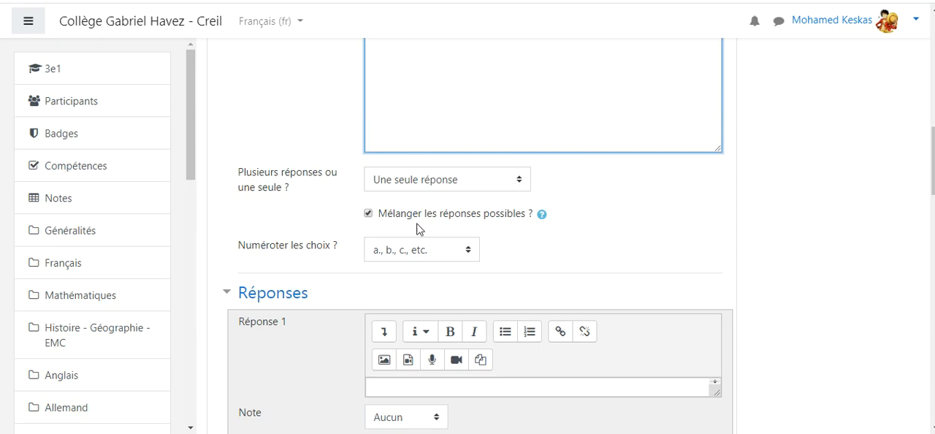
{"action": "scroll", "coordinate": [525, 265], "scroll_direction": "down", "scroll_amount": 1}
{"action": "scroll", "coordinate": [525, 265], "scroll_direction": "down", "scroll_amount": 1}
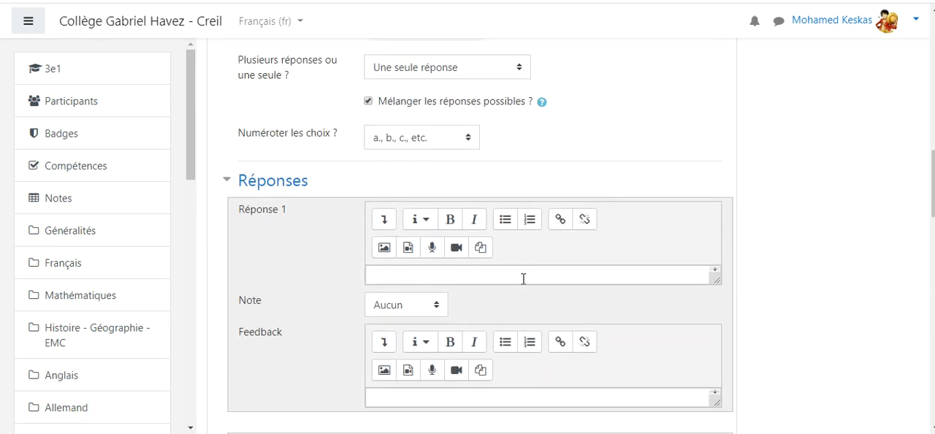
{"action": "left_click", "coordinate": [520, 278]}
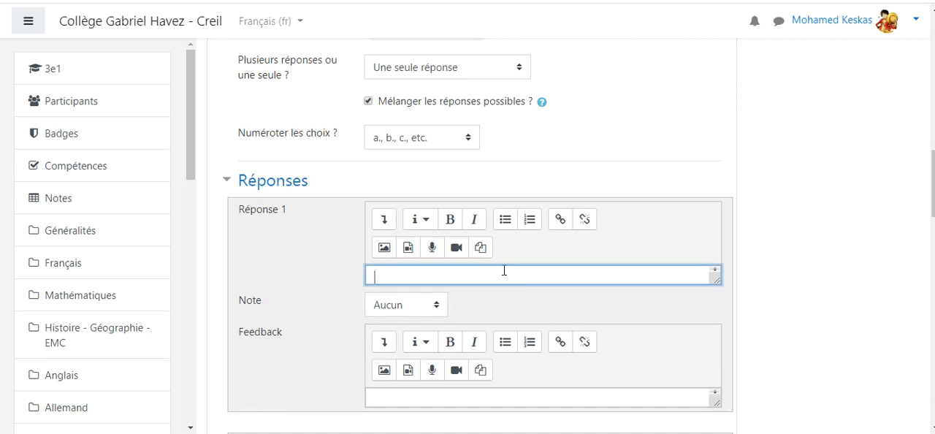
{"action": "type", "text": "46"}
Step: Set the Note of Réponse 1 to 50%
{"action": "scroll", "coordinate": [503, 272], "scroll_direction": "down", "scroll_amount": 1}
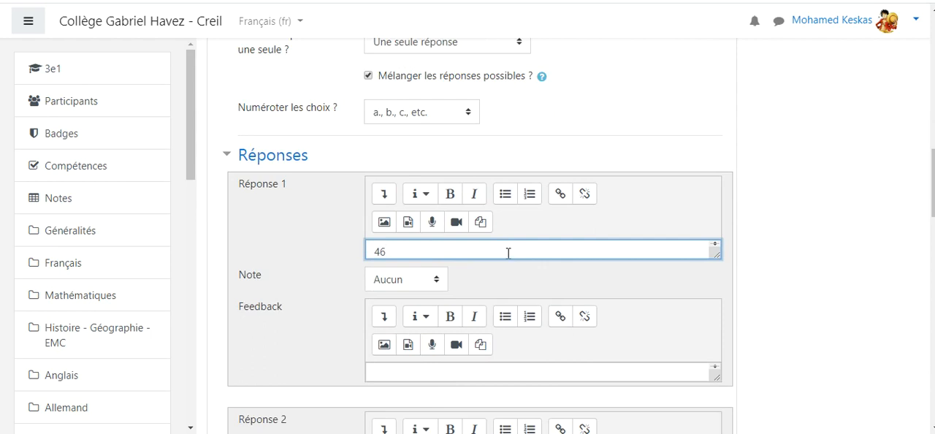
{"action": "left_click", "coordinate": [312, 279]}
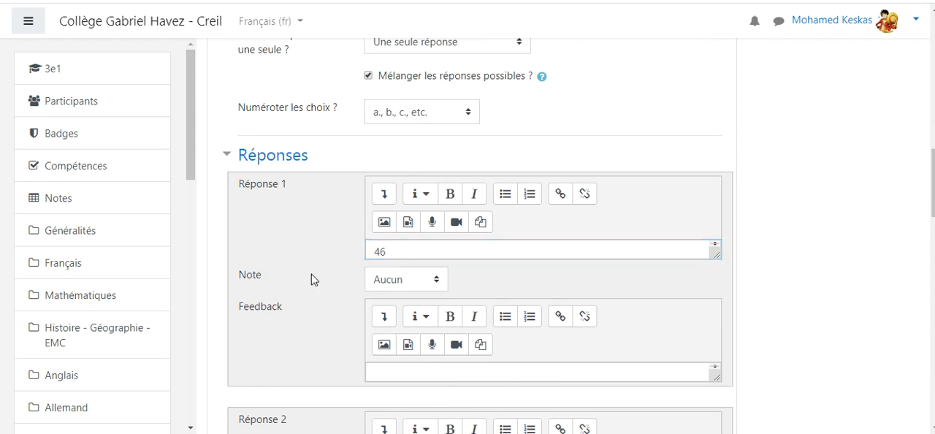
{"action": "left_click", "coordinate": [437, 280]}
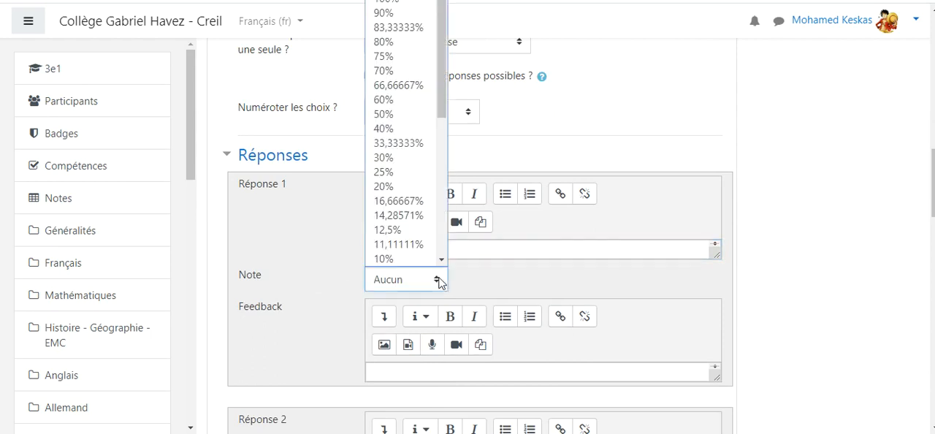
{"action": "left_click", "coordinate": [439, 280]}
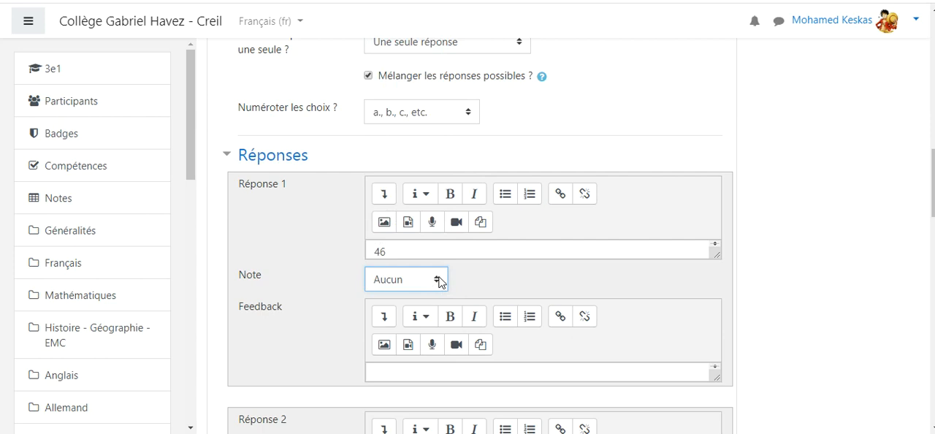
{"action": "left_click", "coordinate": [440, 282]}
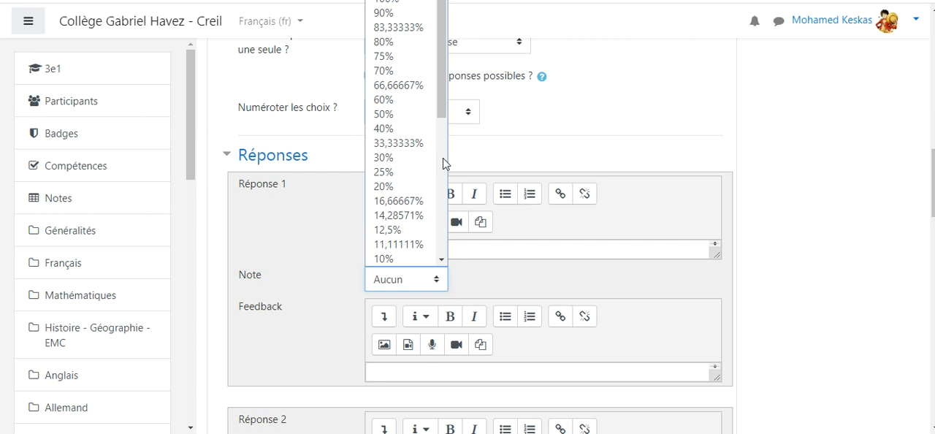
{"action": "left_click", "coordinate": [413, 116]}
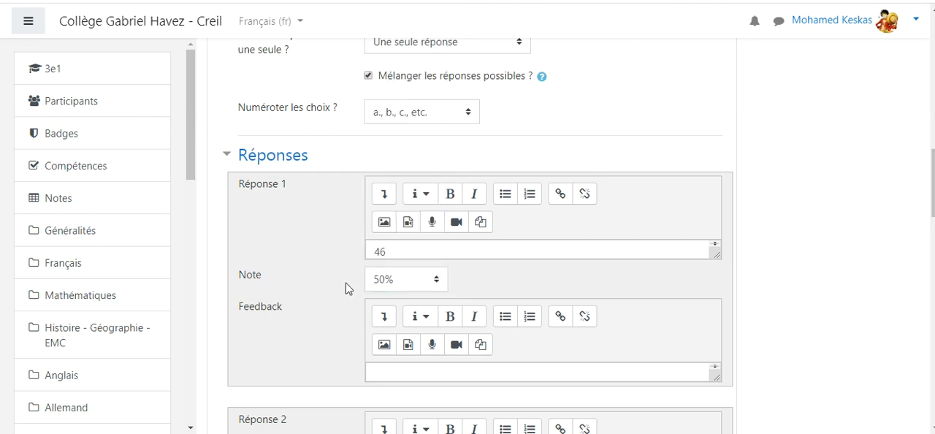
Step: Enter 47 as the text of Réponse 2
{"action": "scroll", "coordinate": [336, 290], "scroll_direction": "down", "scroll_amount": 1}
{"action": "scroll", "coordinate": [382, 329], "scroll_direction": "down", "scroll_amount": 1}
{"action": "scroll", "coordinate": [382, 329], "scroll_direction": "down", "scroll_amount": 1}
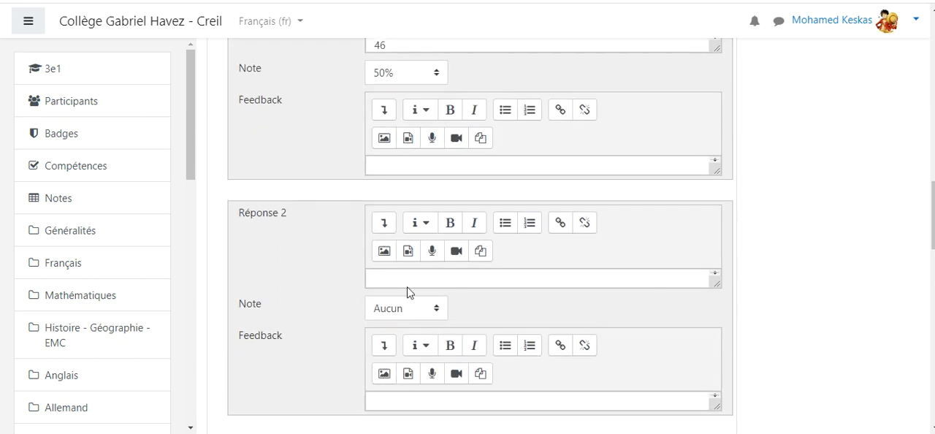
{"action": "left_click", "coordinate": [410, 280]}
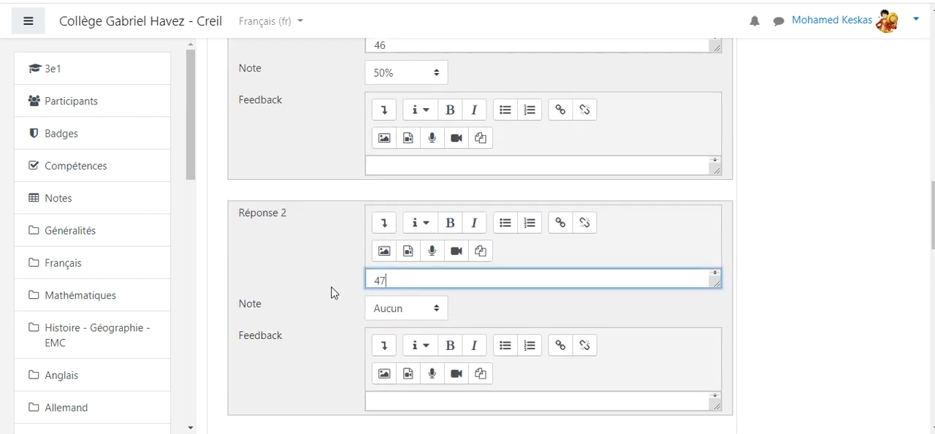
Step: Enter 23 as the text of Réponse 3
{"action": "scroll", "coordinate": [334, 292], "scroll_direction": "down", "scroll_amount": 3}
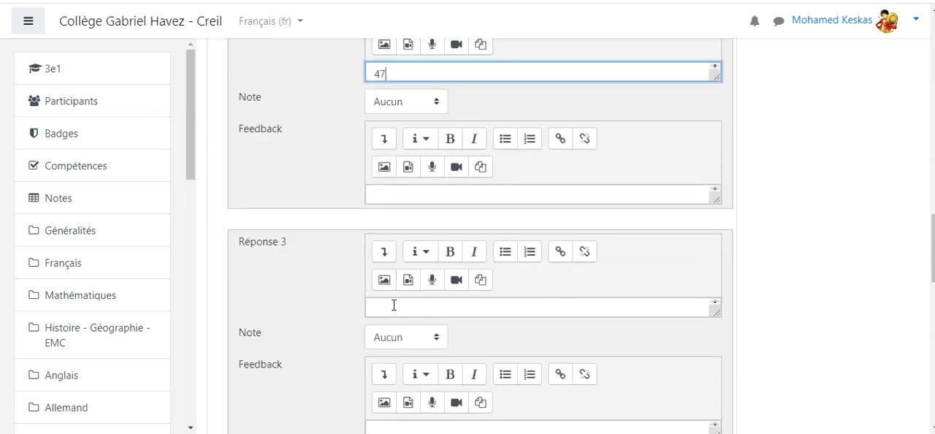
{"action": "left_click", "coordinate": [394, 305]}
{"action": "left_click", "coordinate": [333, 305]}
{"action": "scroll", "coordinate": [327, 301], "scroll_direction": "down", "scroll_amount": 2}
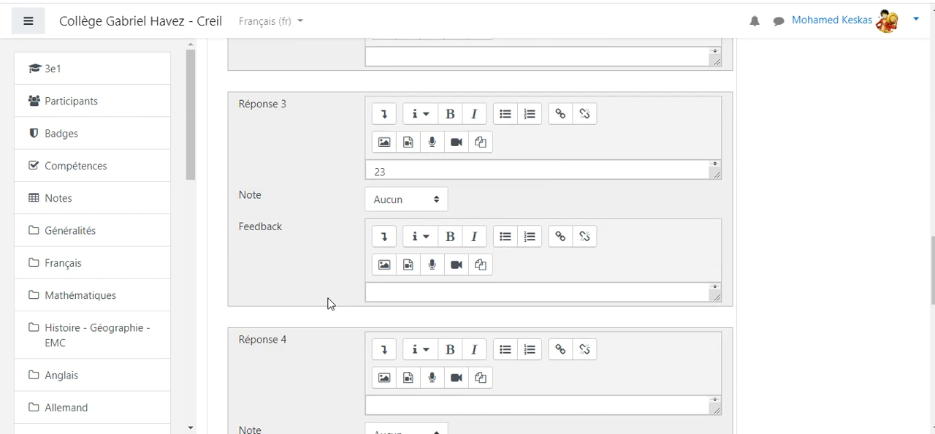
Step: Enter 48 as the text of Réponse 4 and set the Note of Réponse 3 to -100%
{"action": "scroll", "coordinate": [328, 307], "scroll_direction": "down", "scroll_amount": 1}
{"action": "left_click", "coordinate": [407, 336]}
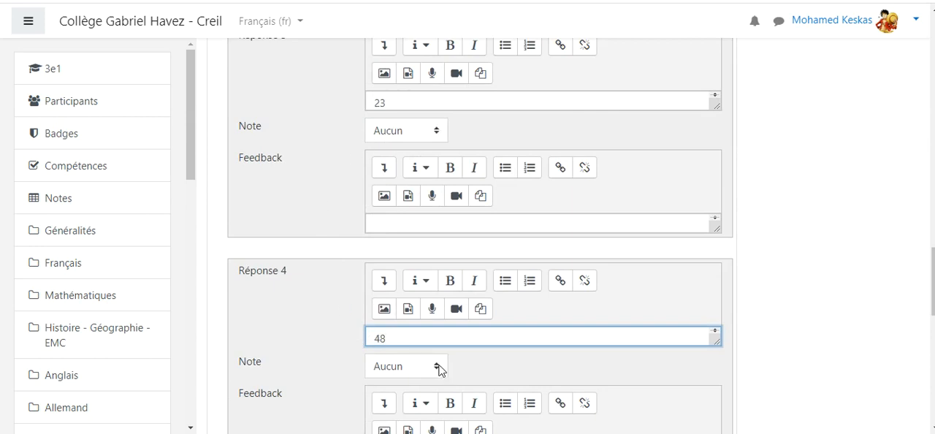
{"action": "left_click", "coordinate": [439, 131]}
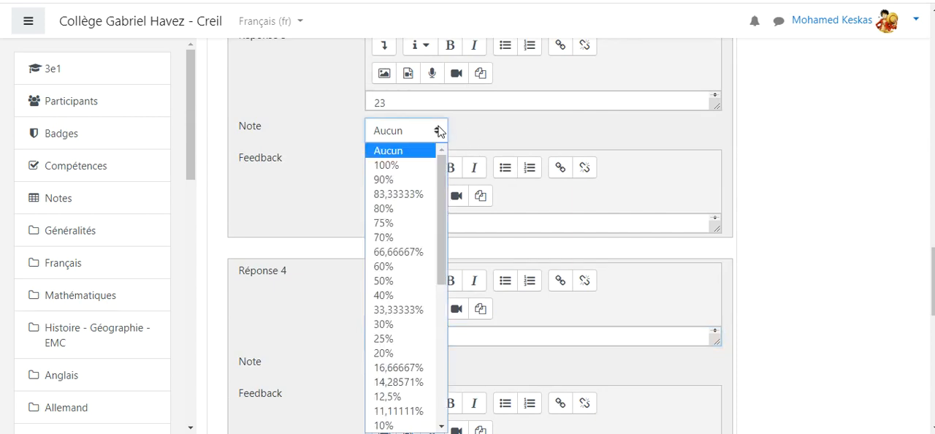
{"action": "left_click_drag", "start_coordinate": [443, 207], "coordinate": [445, 359]}
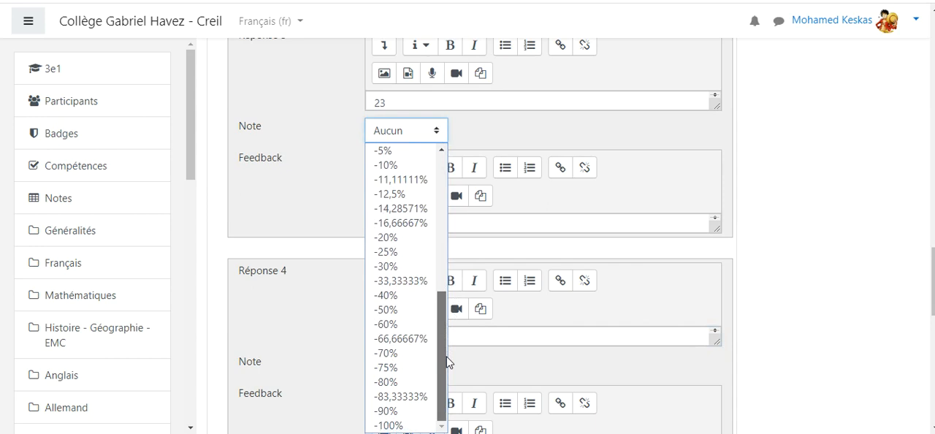
{"action": "left_click", "coordinate": [418, 426]}
{"action": "left_click", "coordinate": [334, 223]}
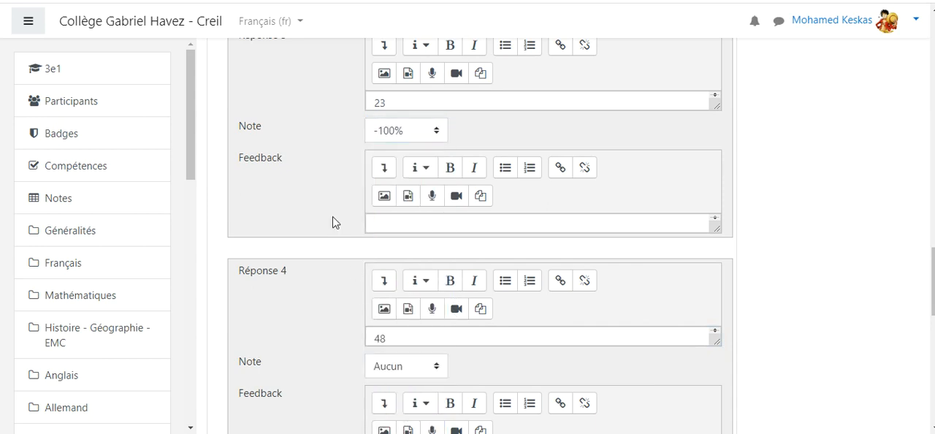
Step: Try to save the question's changes and continue editing
{"action": "scroll", "coordinate": [334, 221], "scroll_direction": "down", "scroll_amount": 2}
{"action": "left_click", "coordinate": [439, 232]}
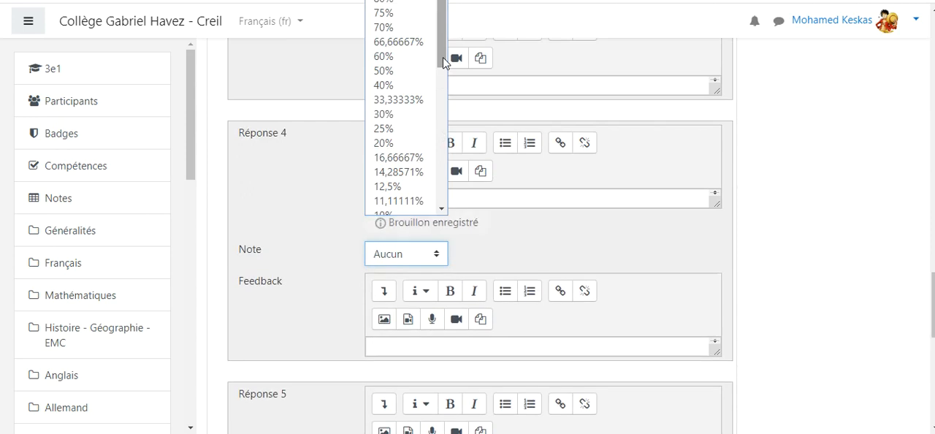
{"action": "left_click", "coordinate": [313, 183]}
{"action": "scroll", "coordinate": [299, 306], "scroll_direction": "down", "scroll_amount": 1}
{"action": "scroll", "coordinate": [299, 305], "scroll_direction": "down", "scroll_amount": 5}
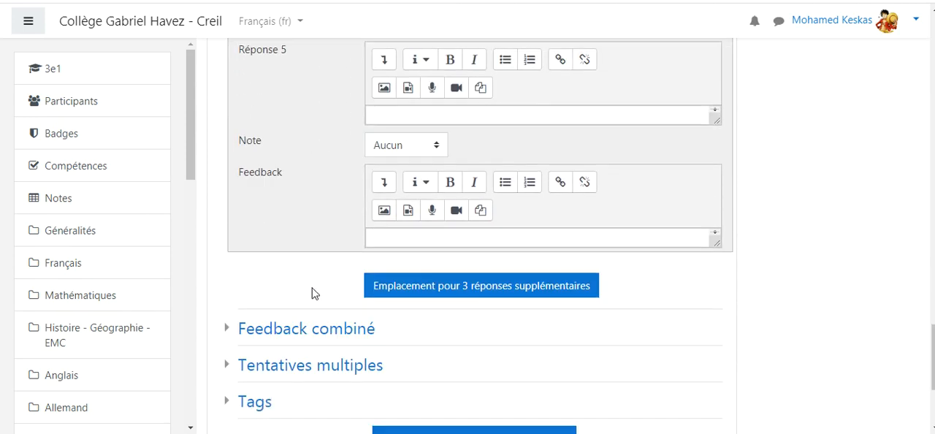
{"action": "scroll", "coordinate": [316, 298], "scroll_direction": "down", "scroll_amount": 2}
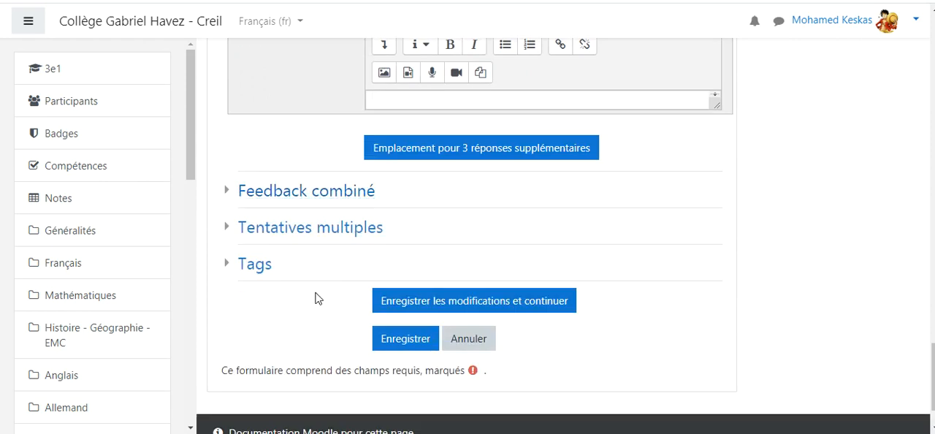
{"action": "left_click", "coordinate": [435, 311]}
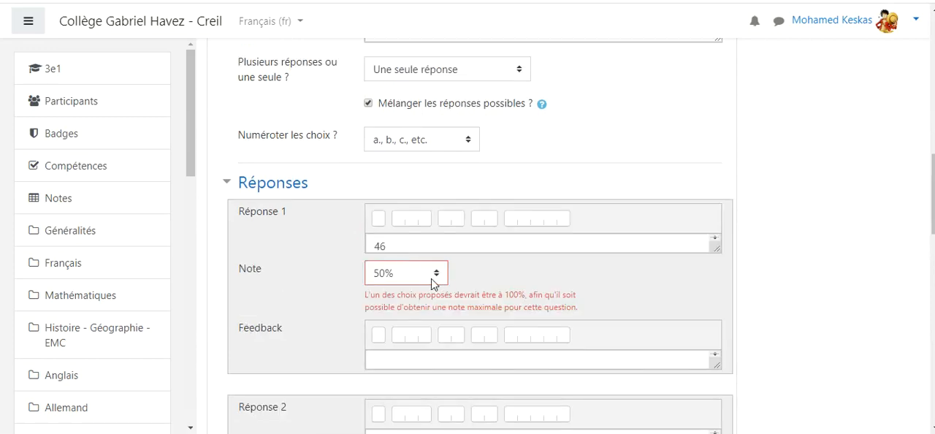
Step: Set the Note of Réponse 2 to 100%, and save the question's changes while staying in the editing form
{"action": "scroll", "coordinate": [330, 294], "scroll_direction": "down", "scroll_amount": 3}
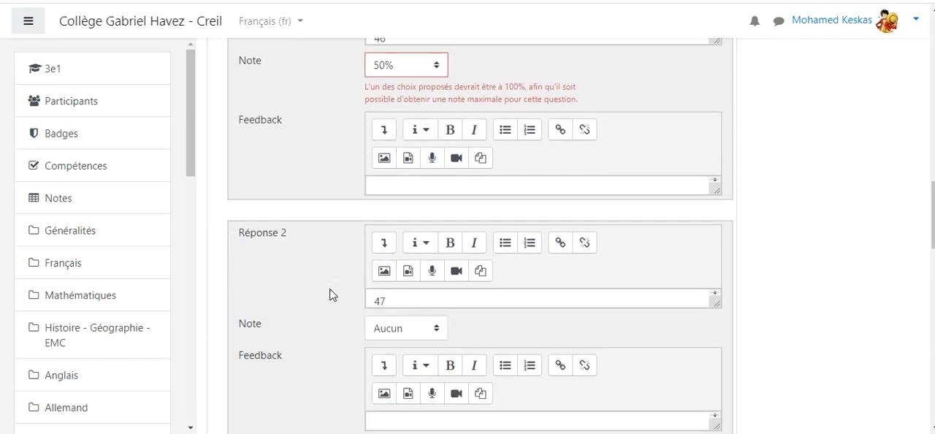
{"action": "left_click", "coordinate": [437, 329]}
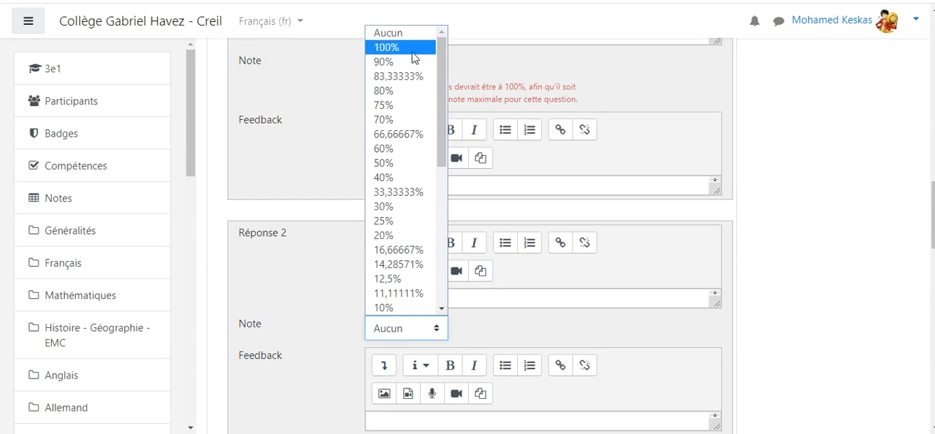
{"action": "left_click", "coordinate": [412, 50]}
{"action": "scroll", "coordinate": [321, 281], "scroll_direction": "down", "scroll_amount": 1}
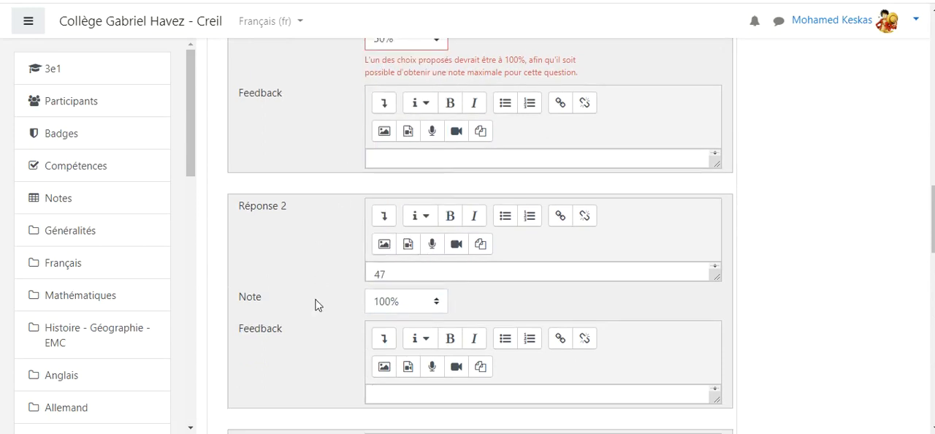
{"action": "scroll", "coordinate": [315, 305], "scroll_direction": "down", "scroll_amount": 15}
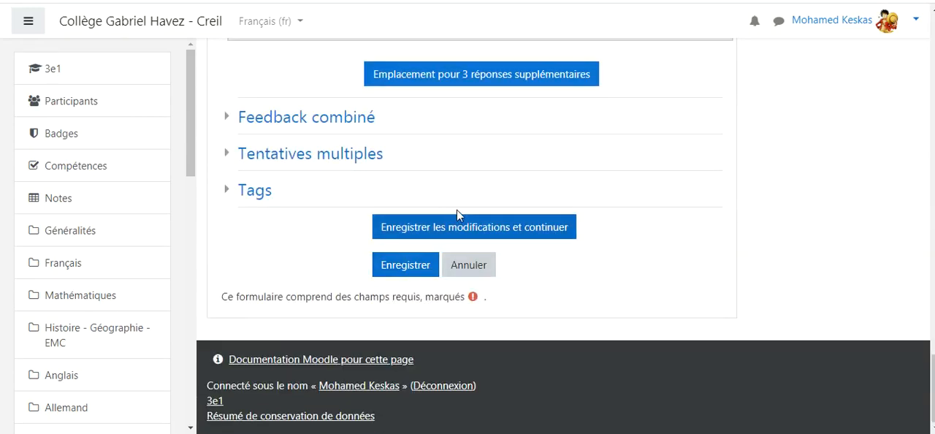
{"action": "left_click", "coordinate": [460, 233]}
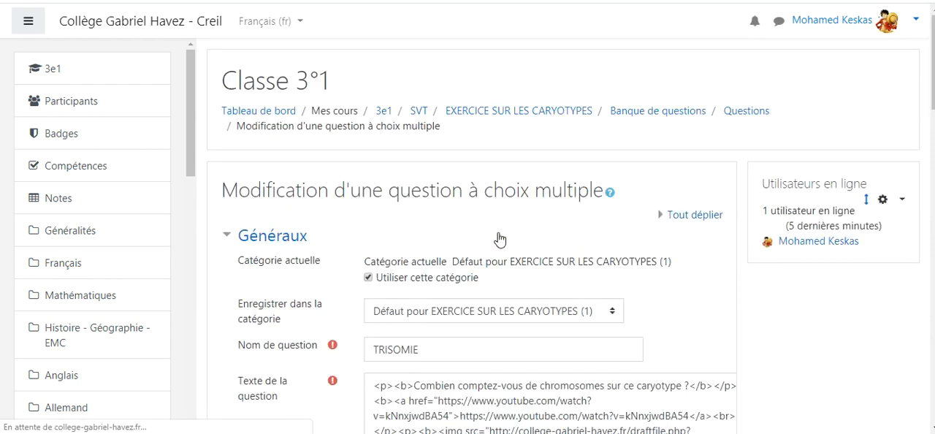
Step: Look over the saved TRISOMIE question, and save it to return to the test's question list
{"action": "scroll", "coordinate": [606, 230], "scroll_direction": "down", "scroll_amount": 3}
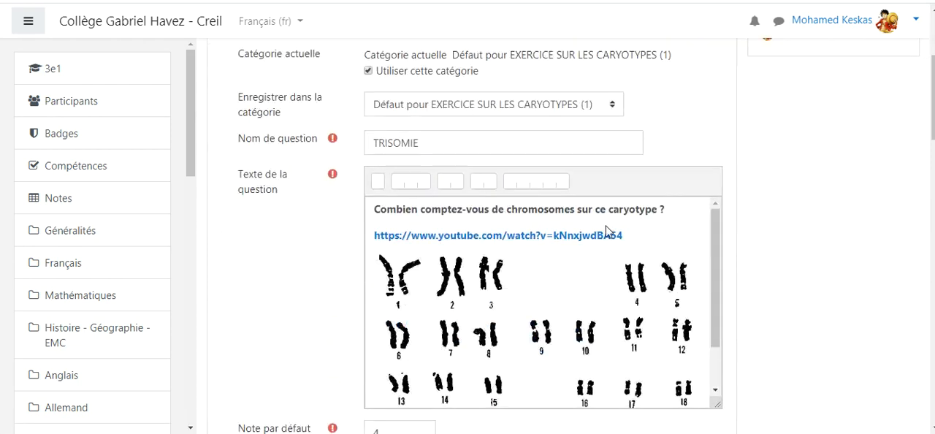
{"action": "scroll", "coordinate": [605, 226], "scroll_direction": "up", "scroll_amount": 3}
{"action": "scroll", "coordinate": [611, 221], "scroll_direction": "down", "scroll_amount": 12}
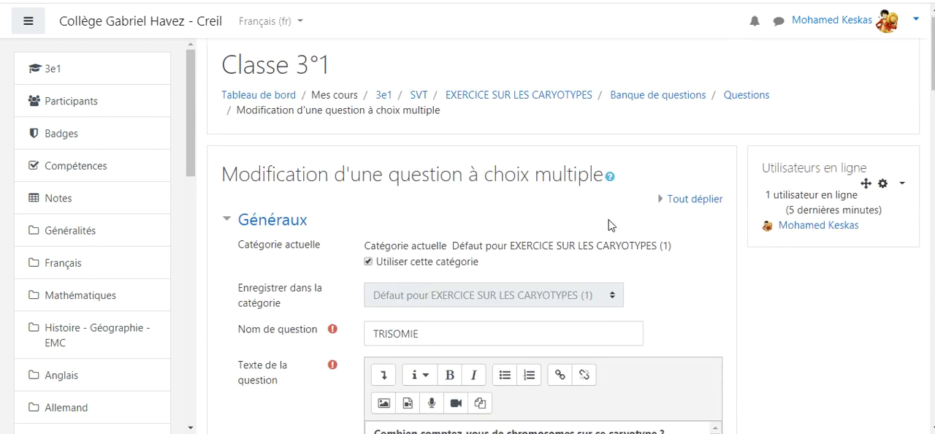
{"action": "scroll", "coordinate": [320, 244], "scroll_direction": "down", "scroll_amount": 15}
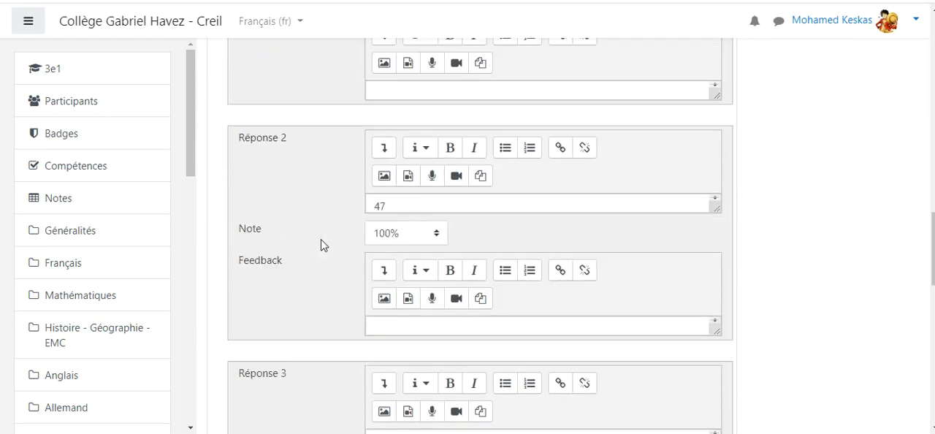
{"action": "left_click", "coordinate": [396, 393]}
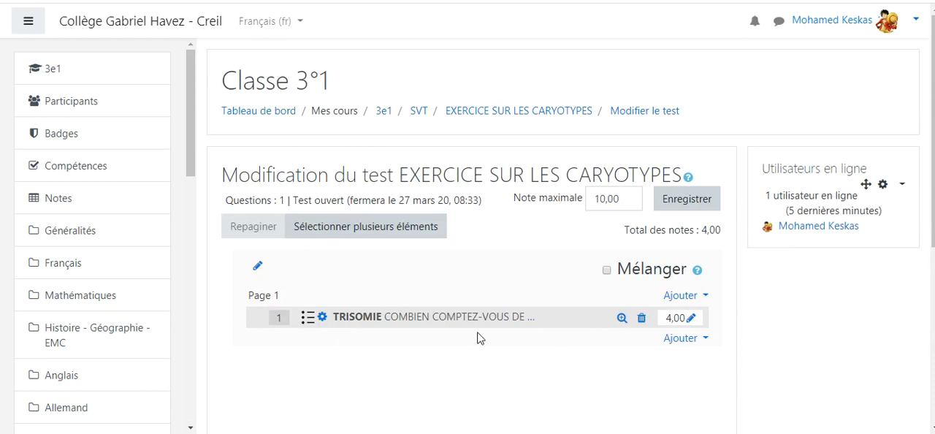
Step: Preview the TRISOMIE question, and briefly play its embedded video before pausing it
{"action": "left_click", "coordinate": [621, 318]}
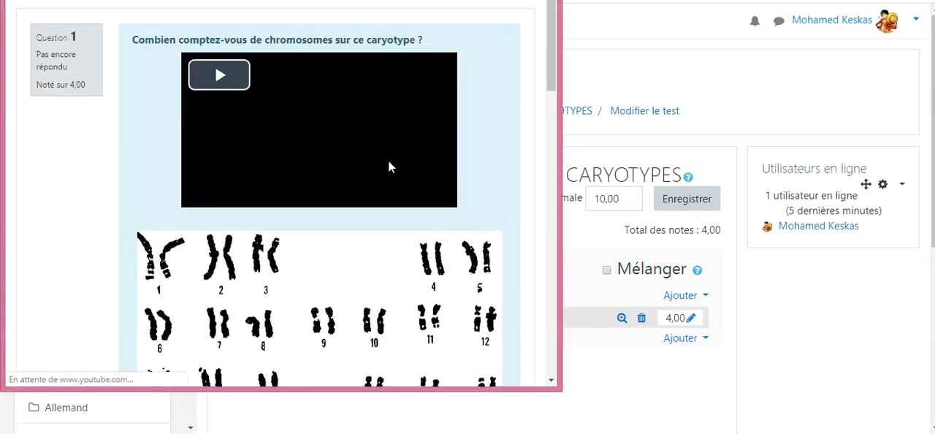
{"action": "left_click", "coordinate": [388, 162]}
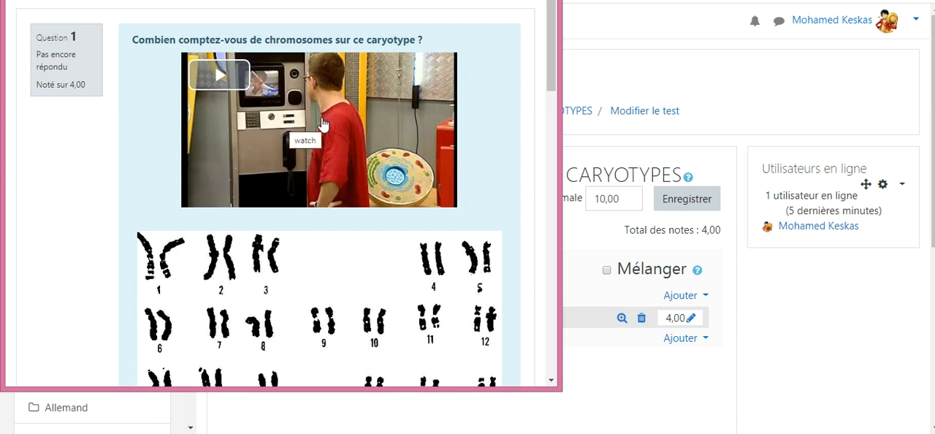
{"action": "left_click", "coordinate": [223, 79]}
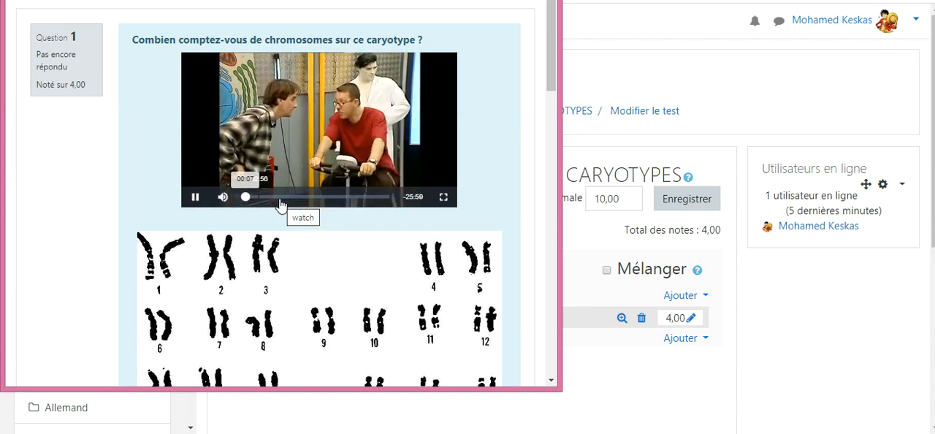
{"action": "left_click", "coordinate": [195, 197]}
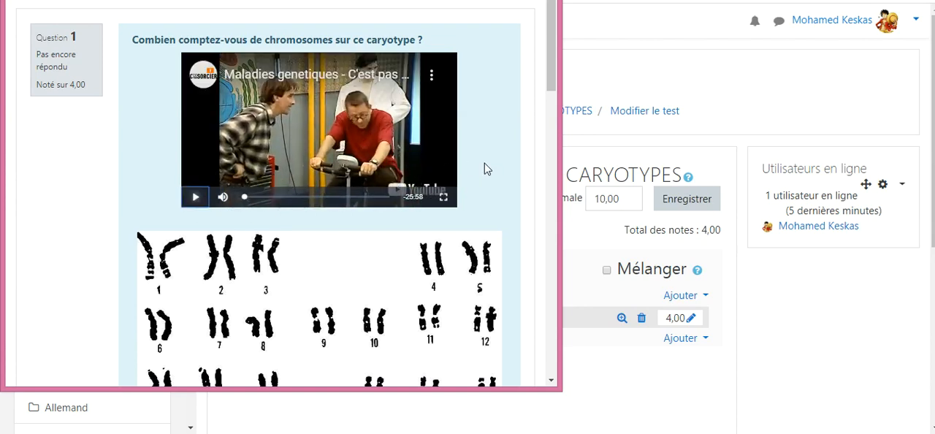
Step: Choose 47 as the answer in the question preview, save it, and submit and finish the attempt
{"action": "scroll", "coordinate": [485, 169], "scroll_direction": "down", "scroll_amount": 2}
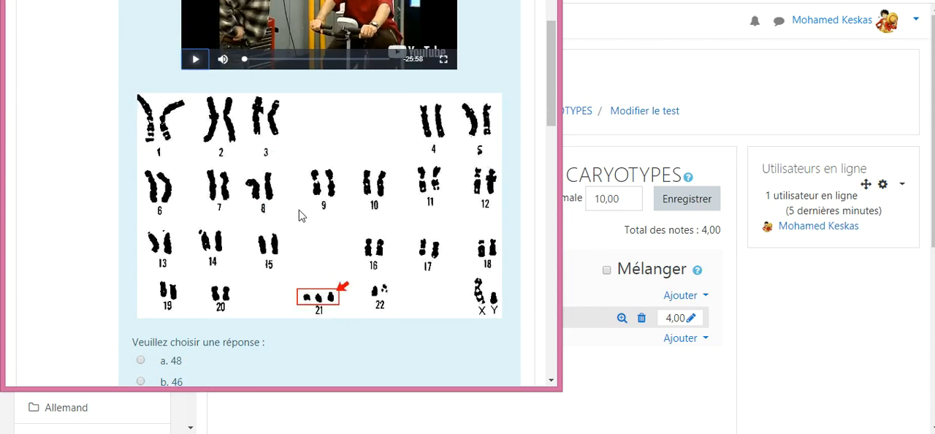
{"action": "scroll", "coordinate": [420, 271], "scroll_direction": "down", "scroll_amount": 2}
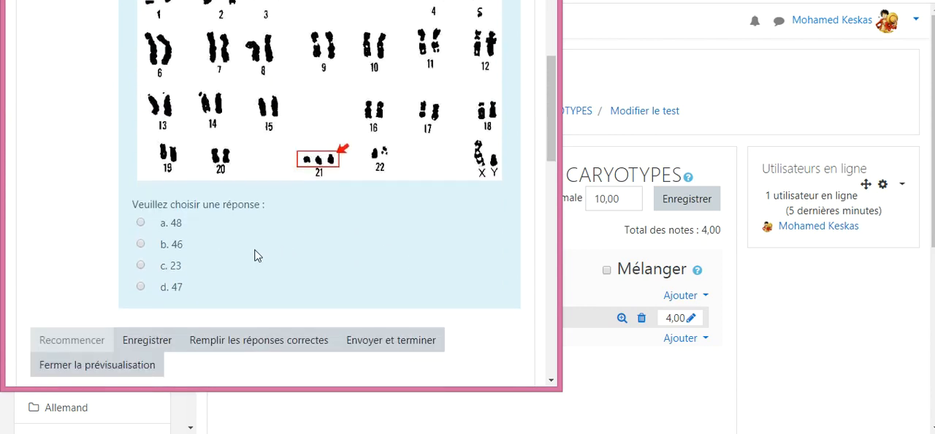
{"action": "left_click", "coordinate": [141, 287]}
{"action": "scroll", "coordinate": [263, 265], "scroll_direction": "down", "scroll_amount": 1}
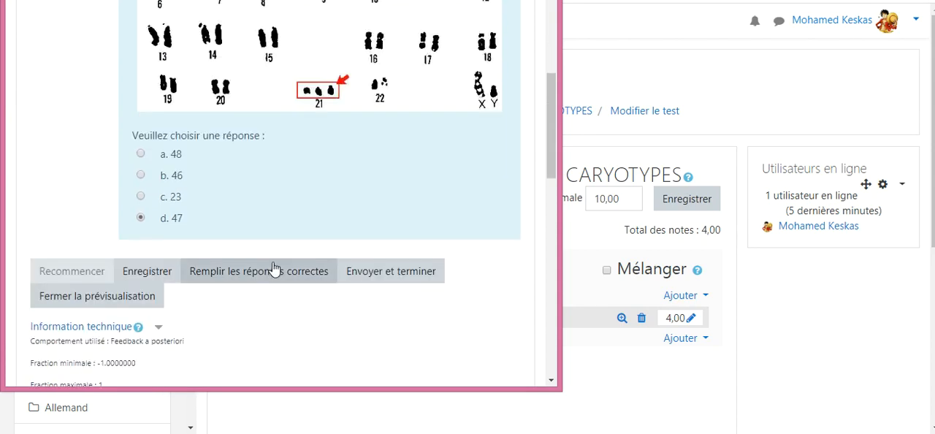
{"action": "left_click", "coordinate": [159, 273]}
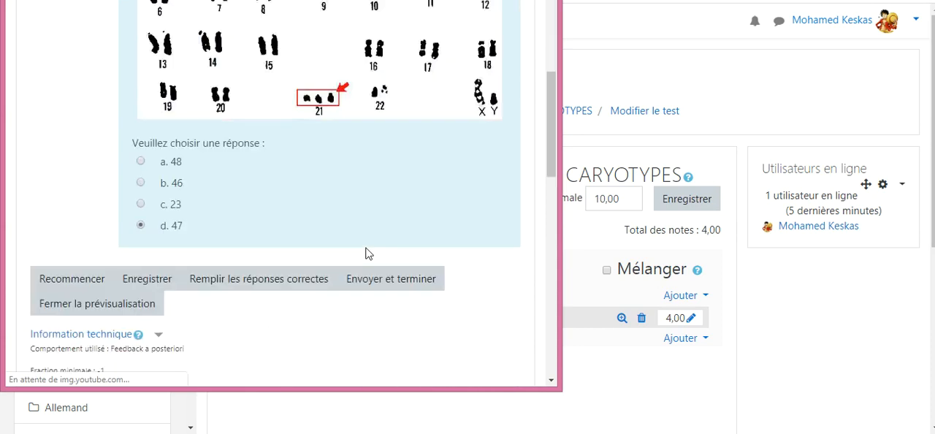
{"action": "scroll", "coordinate": [368, 253], "scroll_direction": "down", "scroll_amount": 1}
{"action": "left_click", "coordinate": [398, 210]}
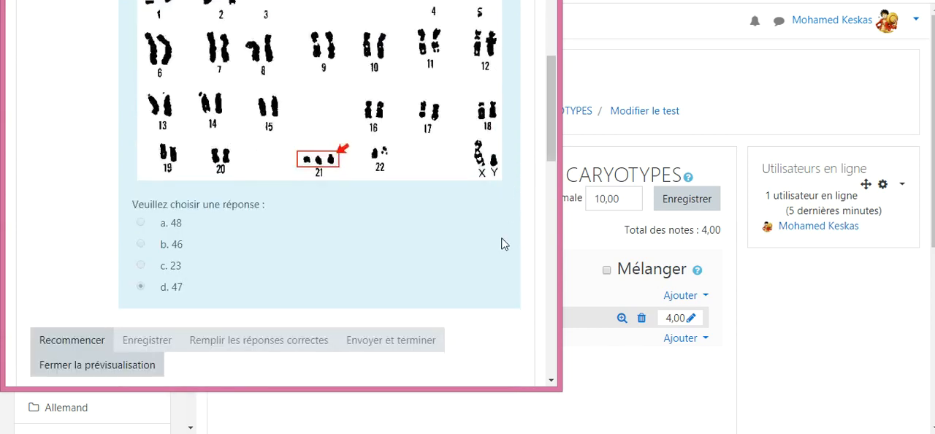
Step: Examine the finished preview attempt, including its question status, chosen answer, technical information and attempt options
{"action": "scroll", "coordinate": [503, 243], "scroll_direction": "down", "scroll_amount": 3}
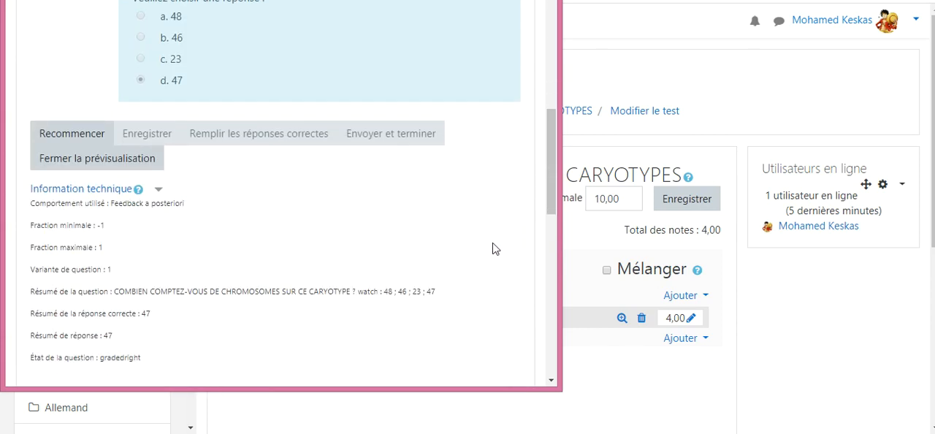
{"action": "scroll", "coordinate": [492, 248], "scroll_direction": "down", "scroll_amount": 3}
{"action": "scroll", "coordinate": [467, 242], "scroll_direction": "down", "scroll_amount": 1}
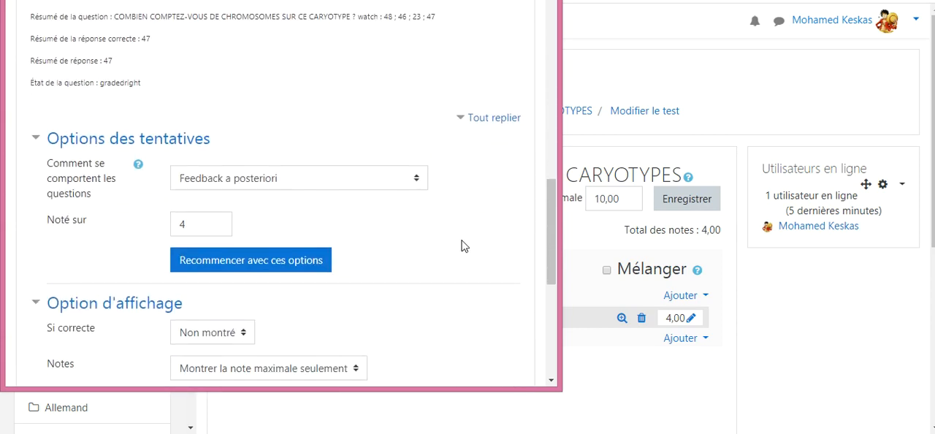
{"action": "scroll", "coordinate": [451, 234], "scroll_direction": "up", "scroll_amount": 8}
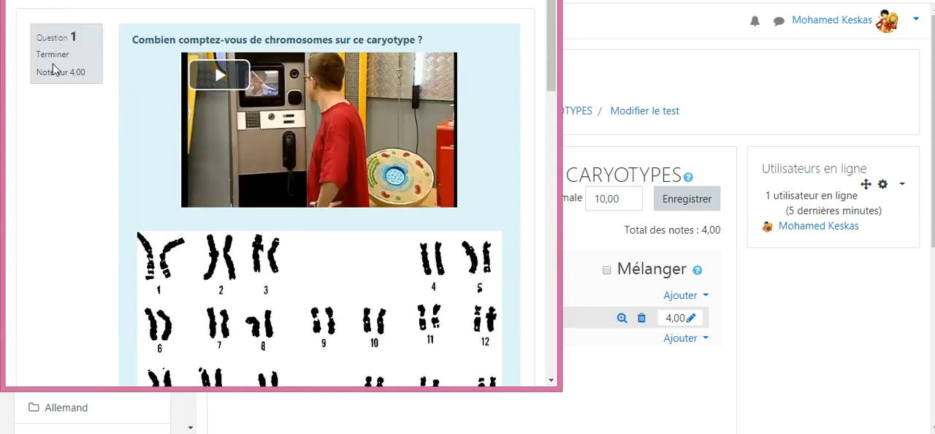
{"action": "scroll", "coordinate": [103, 209], "scroll_direction": "down", "scroll_amount": 5}
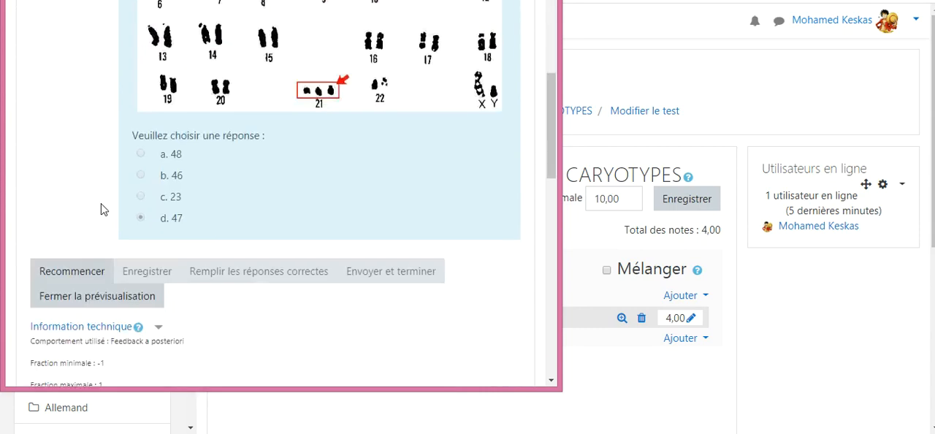
{"action": "scroll", "coordinate": [25, 167], "scroll_direction": "up", "scroll_amount": 5}
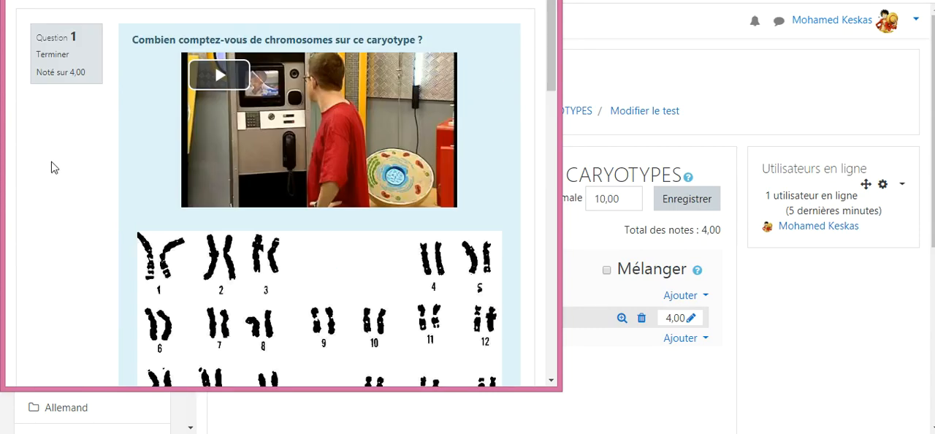
{"action": "scroll", "coordinate": [81, 206], "scroll_direction": "down", "scroll_amount": 4}
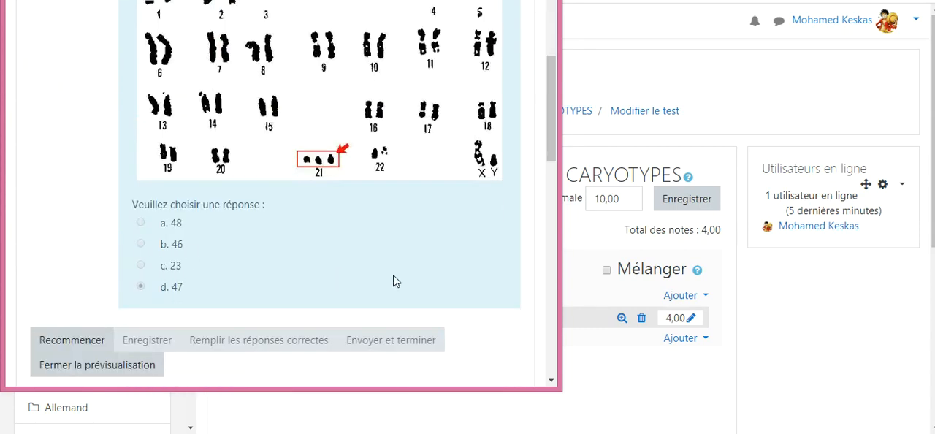
{"action": "scroll", "coordinate": [393, 281], "scroll_direction": "down", "scroll_amount": 7}
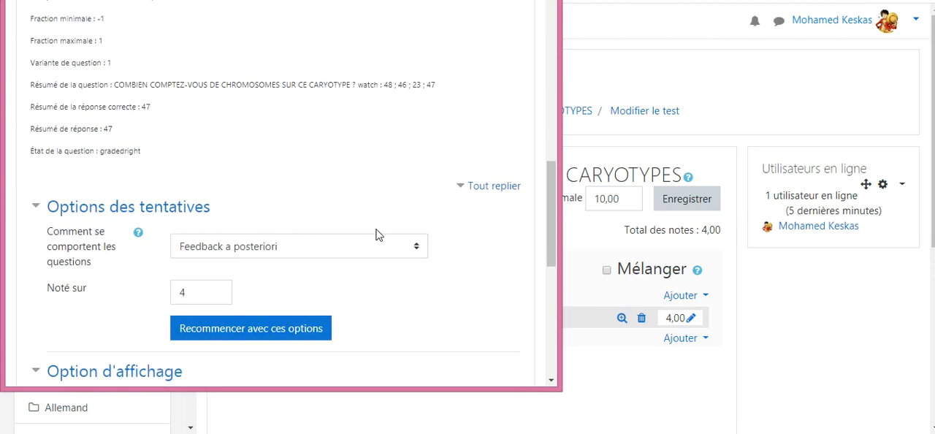
Step: Set the preview's maximum mark (Noté sur) to 6 in the attempt options
{"action": "scroll", "coordinate": [376, 234], "scroll_direction": "down", "scroll_amount": 1}
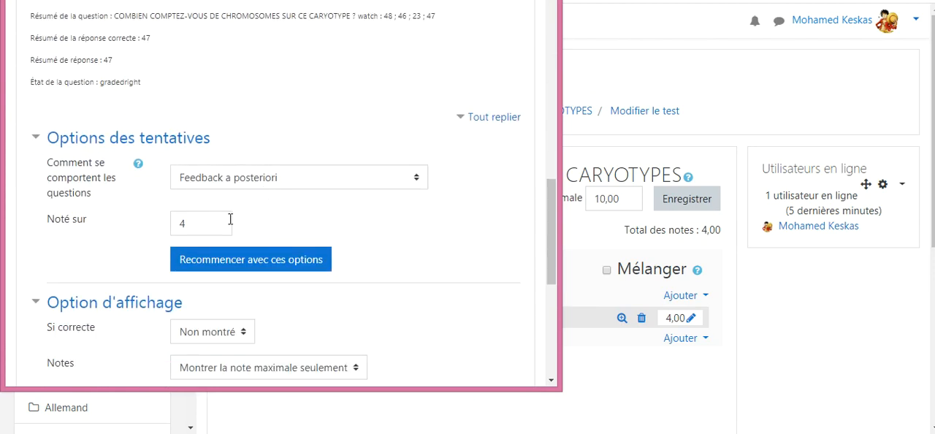
{"action": "left_click", "coordinate": [187, 223]}
{"action": "left_click", "coordinate": [437, 233]}
{"action": "scroll", "coordinate": [451, 234], "scroll_direction": "down", "scroll_amount": 2}
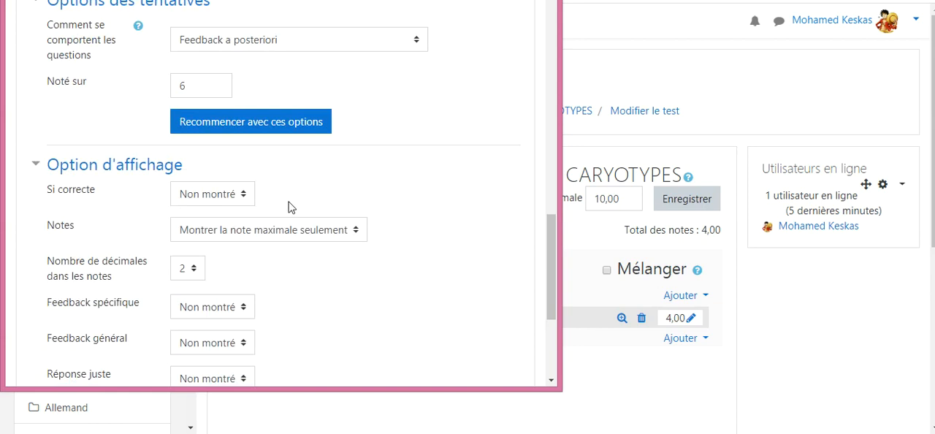
Step: Set the preview's display options to Affiché for Si correcte and Montrer la note et la note maximale for Notes, and apply them
{"action": "left_click", "coordinate": [245, 199]}
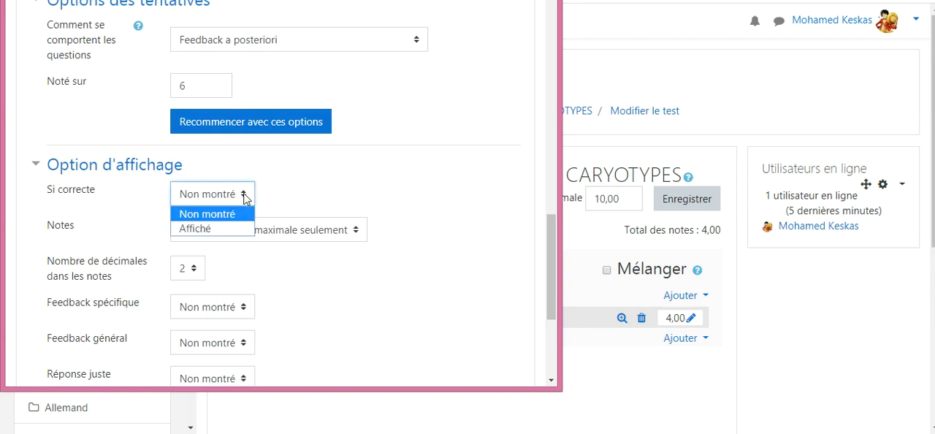
{"action": "left_click", "coordinate": [204, 229]}
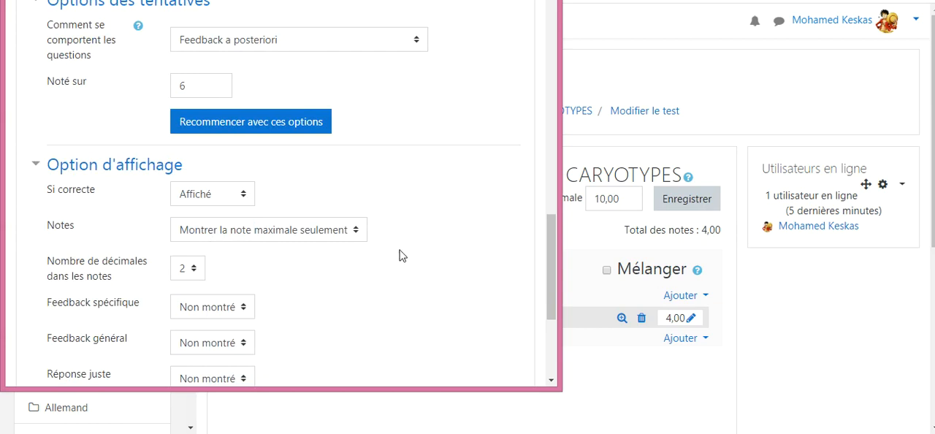
{"action": "left_click", "coordinate": [358, 236]}
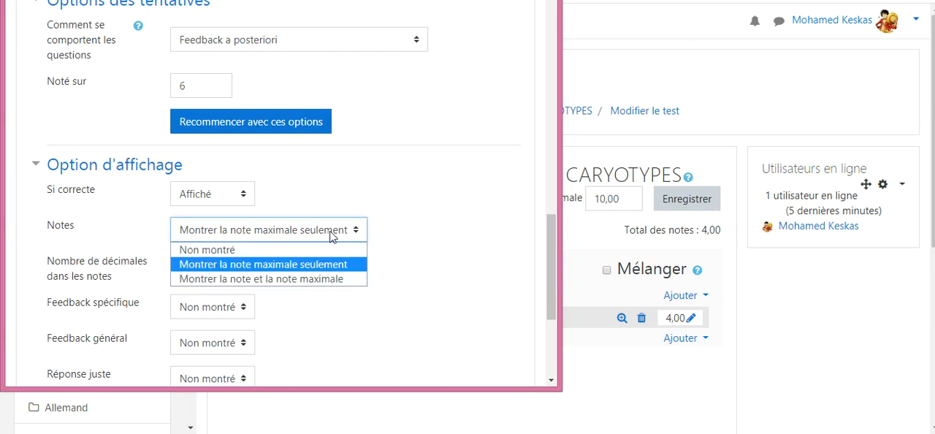
{"action": "left_click", "coordinate": [261, 279]}
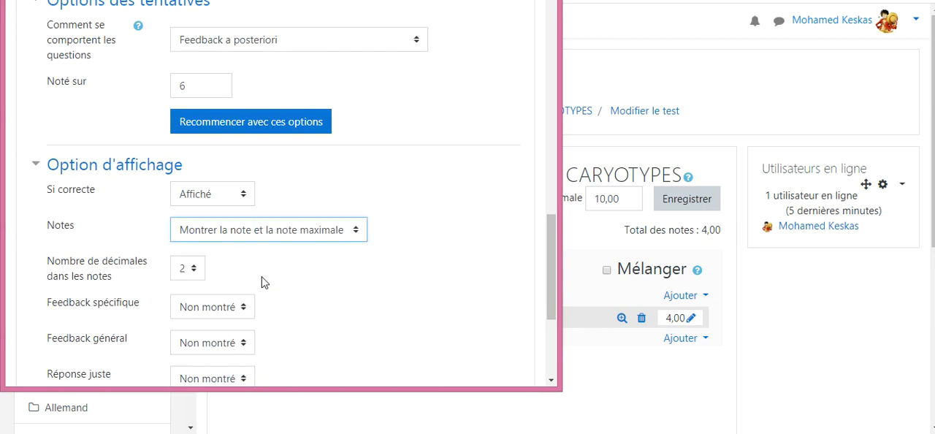
{"action": "left_click", "coordinate": [363, 293]}
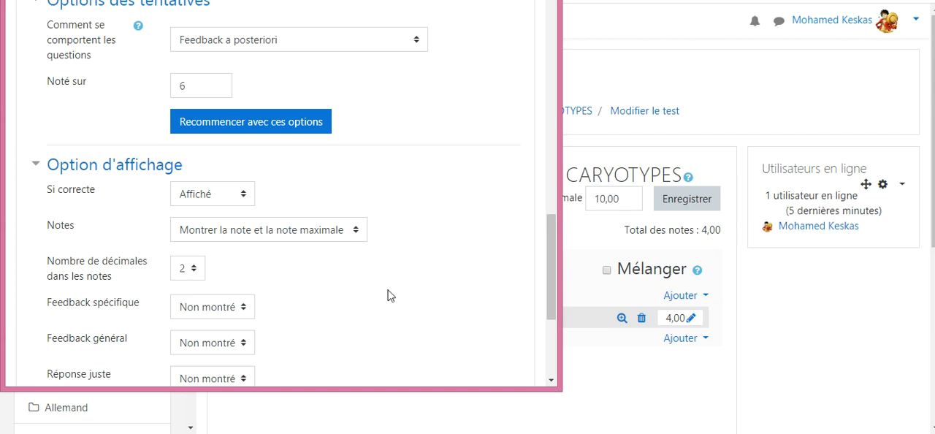
{"action": "scroll", "coordinate": [415, 291], "scroll_direction": "down", "scroll_amount": 3}
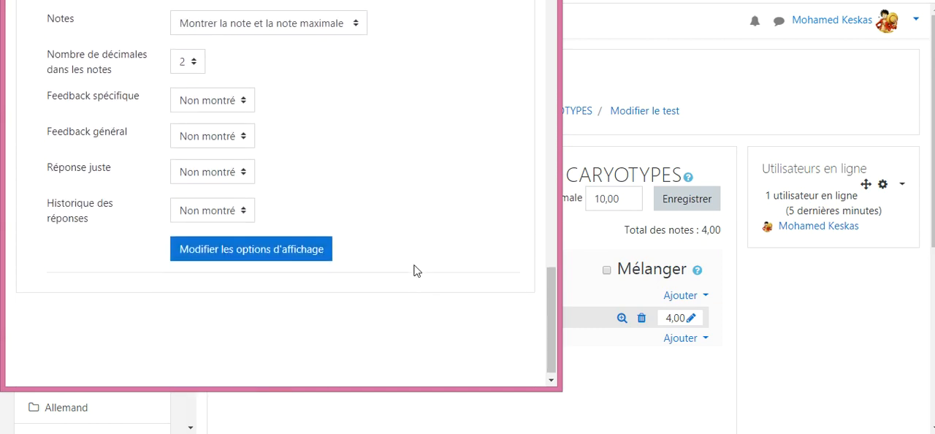
{"action": "left_click", "coordinate": [284, 256]}
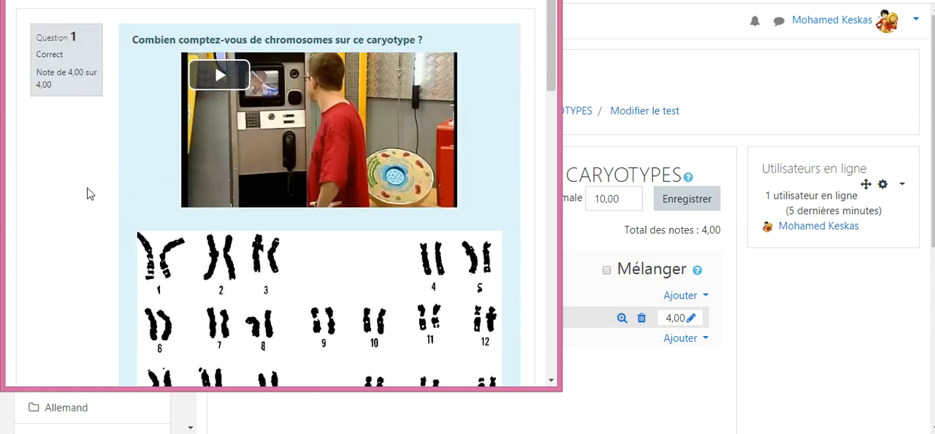
Step: Check the marked answer, restart the question preview, choose 46, save it, and submit and finish the attempt
{"action": "scroll", "coordinate": [87, 192], "scroll_direction": "down", "scroll_amount": 5}
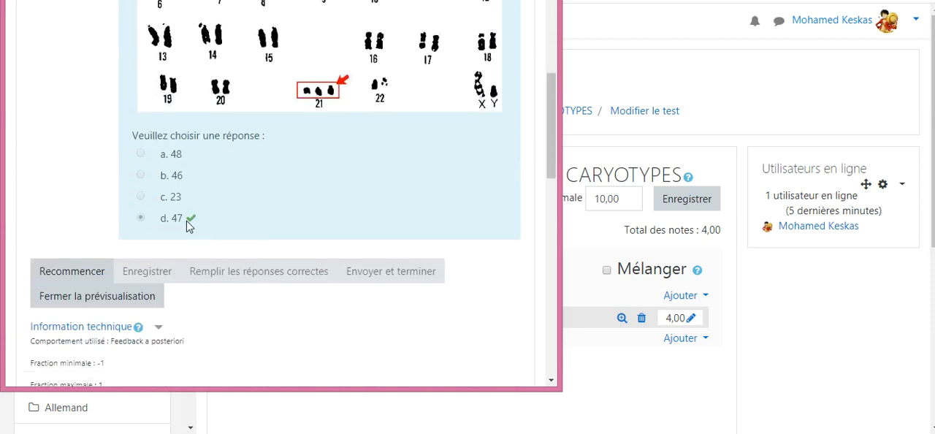
{"action": "scroll", "coordinate": [125, 184], "scroll_direction": "up", "scroll_amount": 5}
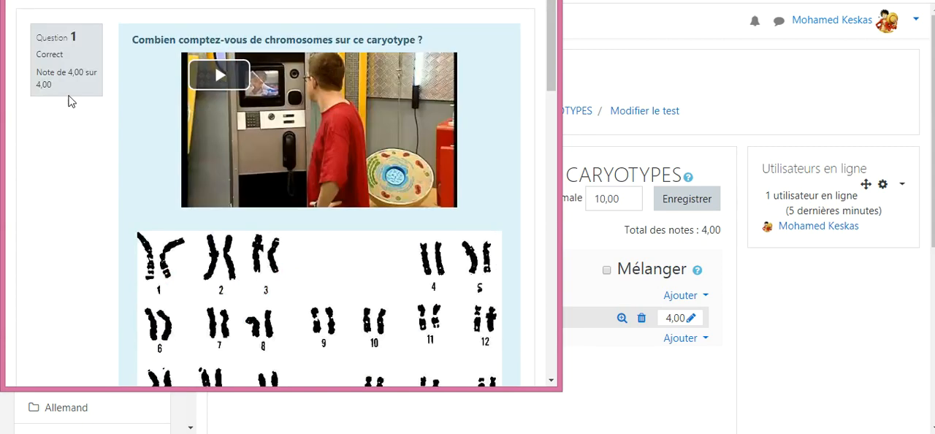
{"action": "scroll", "coordinate": [95, 209], "scroll_direction": "down", "scroll_amount": 5}
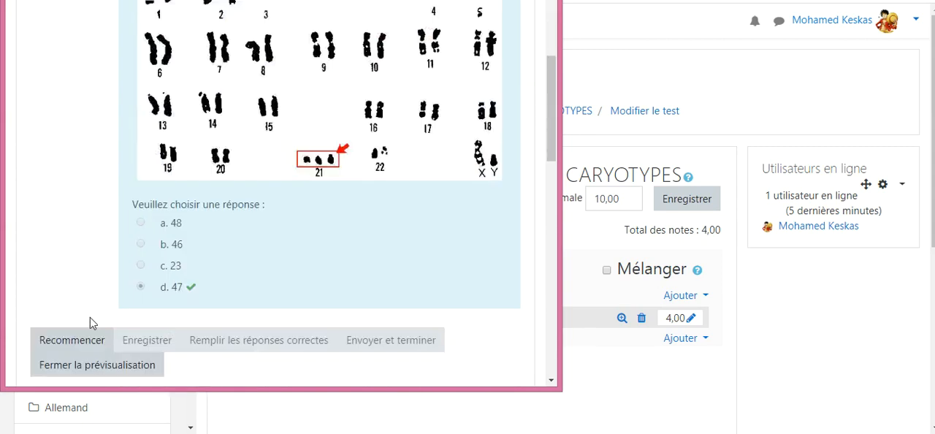
{"action": "left_click", "coordinate": [75, 340]}
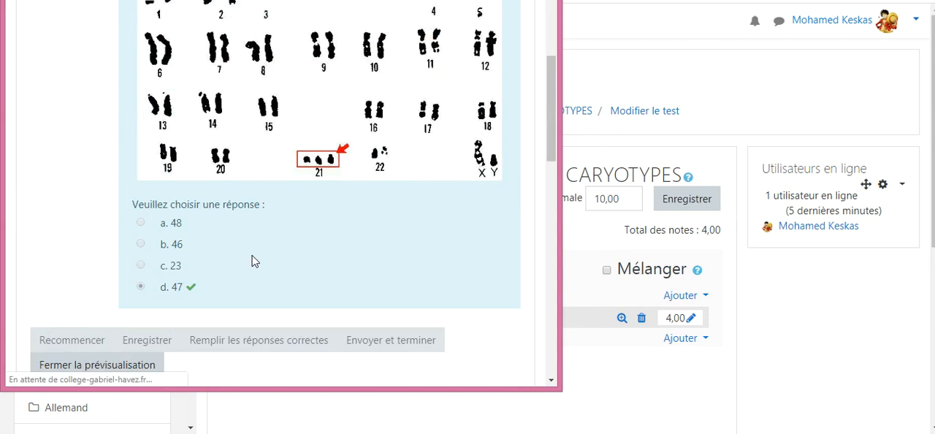
{"action": "scroll", "coordinate": [59, 236], "scroll_direction": "down", "scroll_amount": 5}
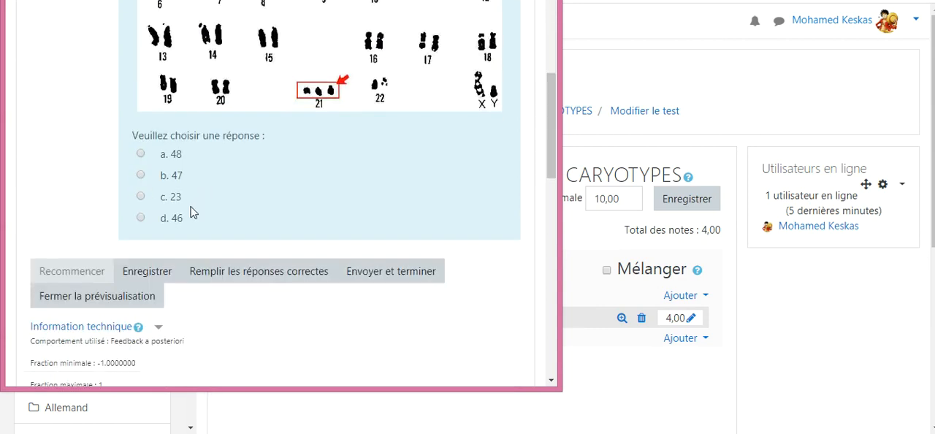
{"action": "left_click", "coordinate": [141, 217]}
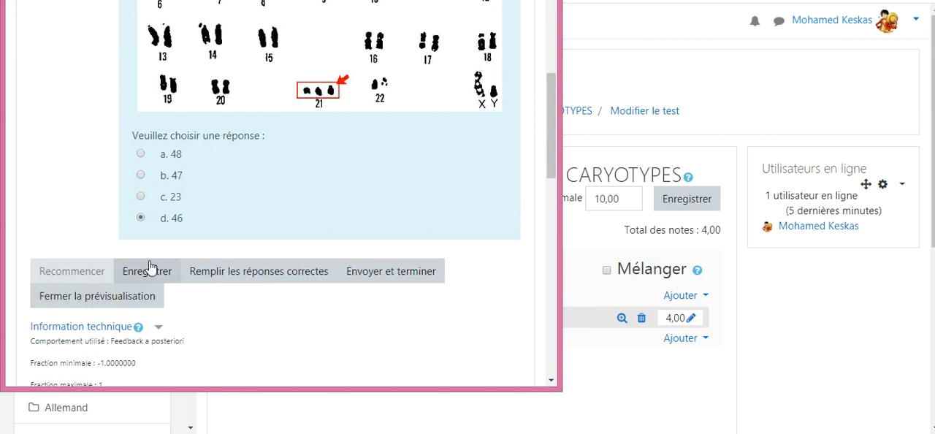
{"action": "left_click", "coordinate": [148, 270]}
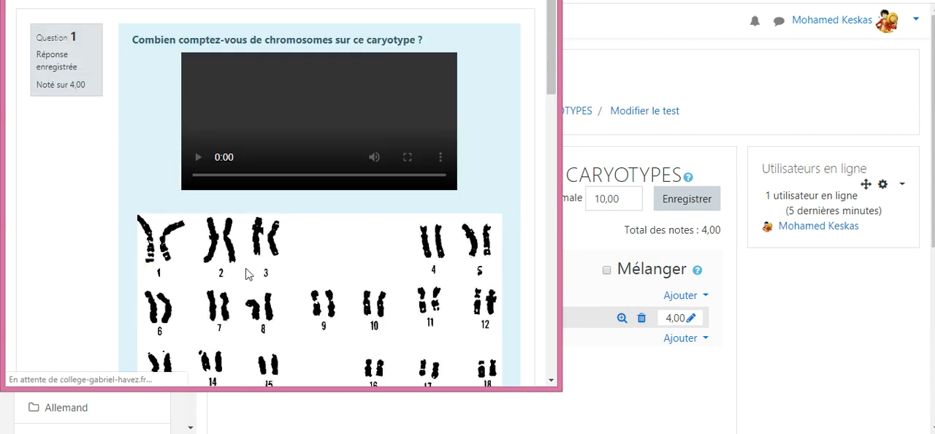
{"action": "left_click", "coordinate": [391, 202]}
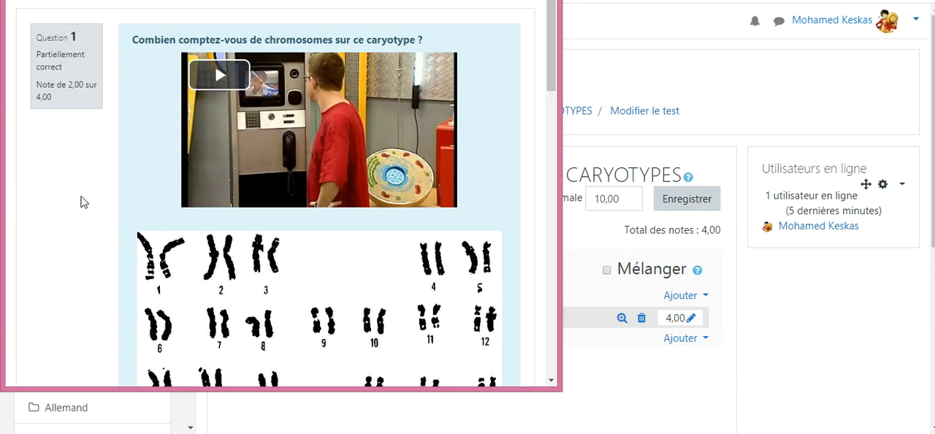
Step: Examine the mark, answer correction and technical information of the finished attempt, and close the question preview
{"action": "scroll", "coordinate": [82, 201], "scroll_direction": "down", "scroll_amount": 7}
{"action": "scroll", "coordinate": [56, 201], "scroll_direction": "up", "scroll_amount": 3}
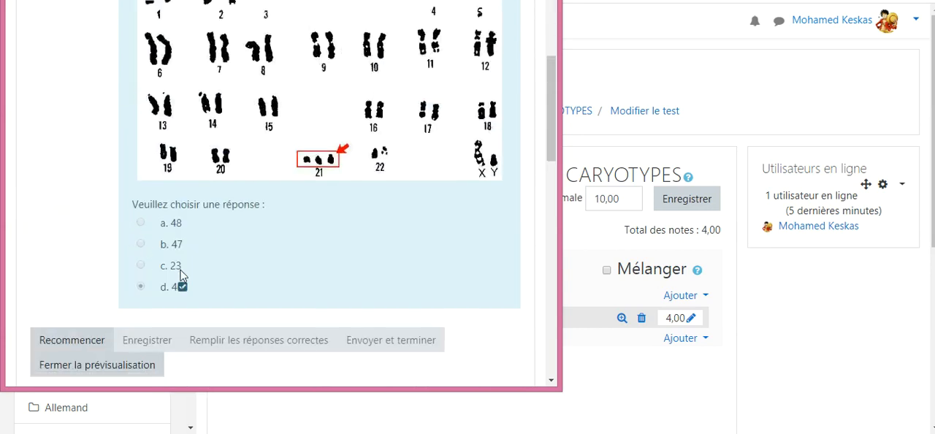
{"action": "scroll", "coordinate": [236, 293], "scroll_direction": "down", "scroll_amount": 4}
{"action": "scroll", "coordinate": [229, 256], "scroll_direction": "down", "scroll_amount": 5}
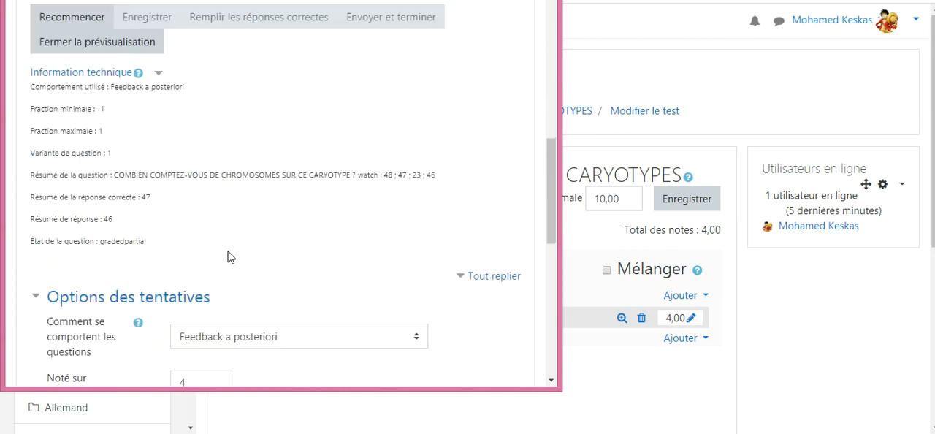
{"action": "scroll", "coordinate": [334, 263], "scroll_direction": "up", "scroll_amount": 8}
{"action": "scroll", "coordinate": [117, 293], "scroll_direction": "down", "scroll_amount": 1}
{"action": "left_click", "coordinate": [117, 292]}
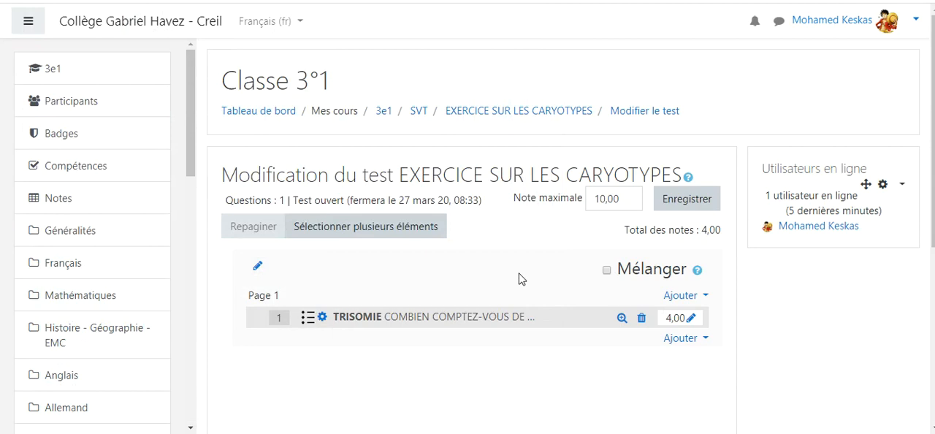
Step: Turn off editing mode on the dashboard and open EXERCICE SUR LES CARYOTYPES in the SVT section of course 3e1
{"action": "left_click", "coordinate": [255, 116]}
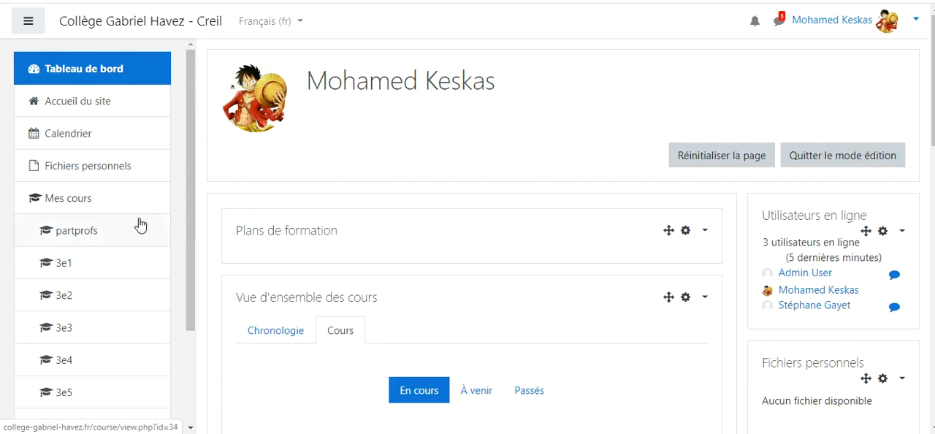
{"action": "left_click", "coordinate": [837, 162]}
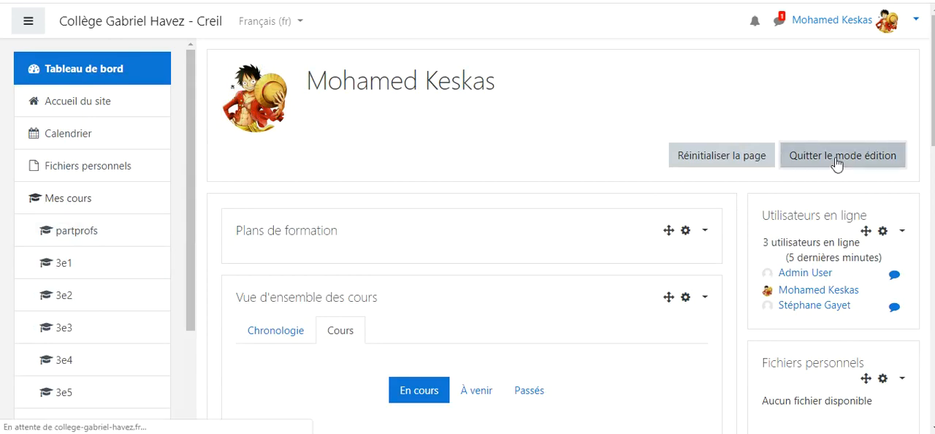
{"action": "left_click", "coordinate": [68, 263]}
{"action": "scroll", "coordinate": [453, 261], "scroll_direction": "down", "scroll_amount": 9}
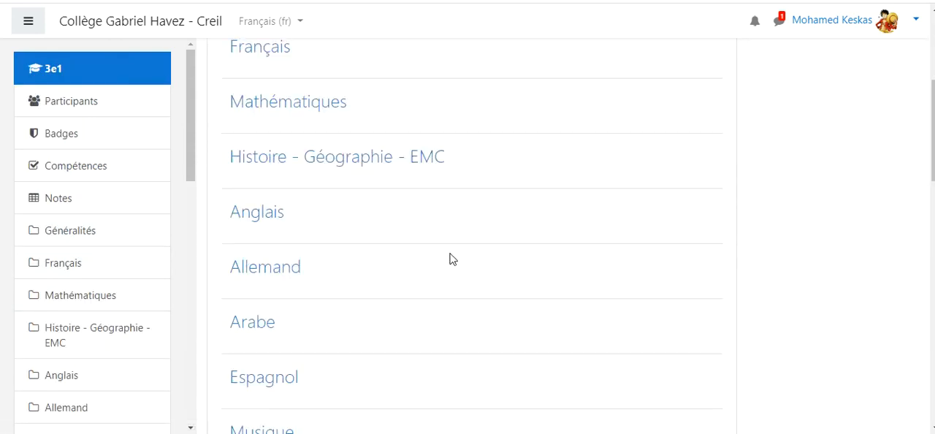
{"action": "scroll", "coordinate": [409, 257], "scroll_direction": "down", "scroll_amount": 6}
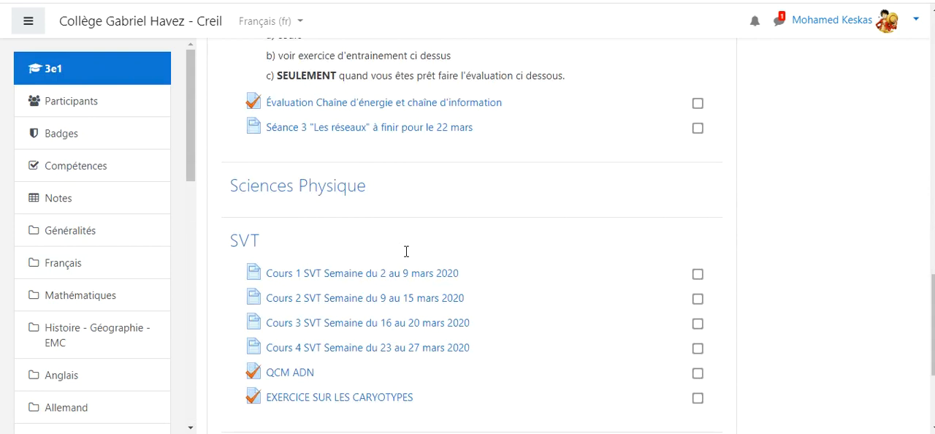
{"action": "scroll", "coordinate": [408, 256], "scroll_direction": "down", "scroll_amount": 1}
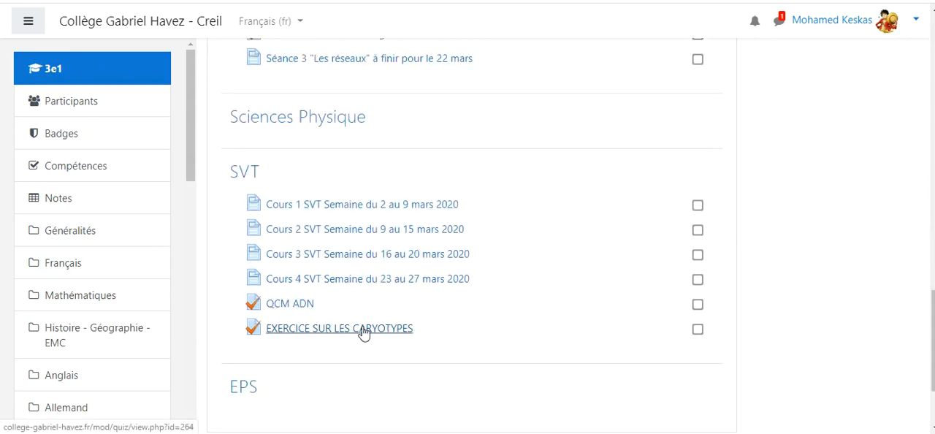
{"action": "left_click", "coordinate": [363, 331]}
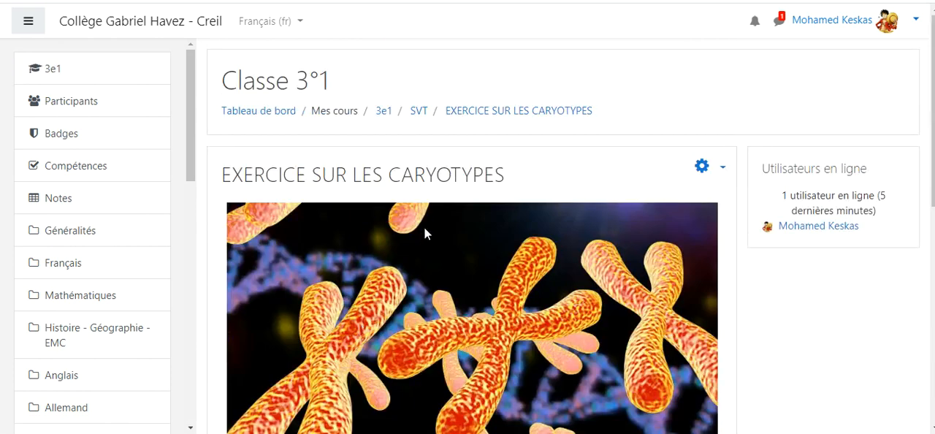
Step: Start a timed preview attempt of the EXERCICE SUR LES CARYOTYPES test
{"action": "scroll", "coordinate": [424, 223], "scroll_direction": "down", "scroll_amount": 1}
{"action": "scroll", "coordinate": [423, 215], "scroll_direction": "down", "scroll_amount": 5}
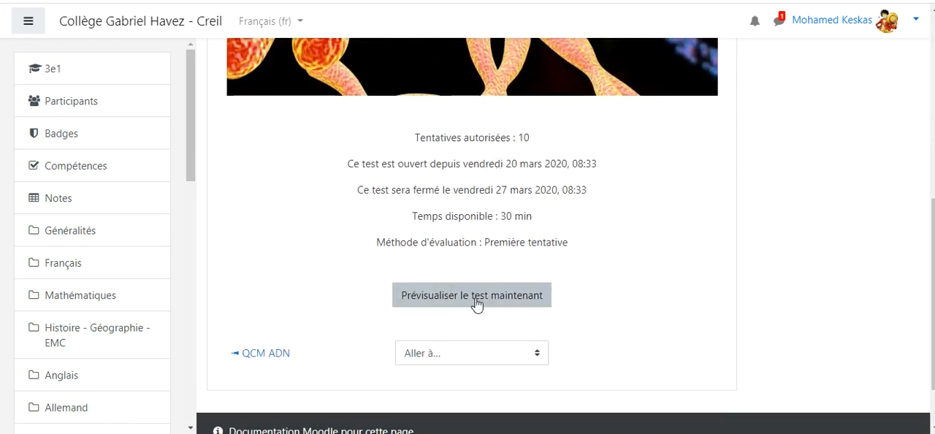
{"action": "left_click", "coordinate": [476, 304]}
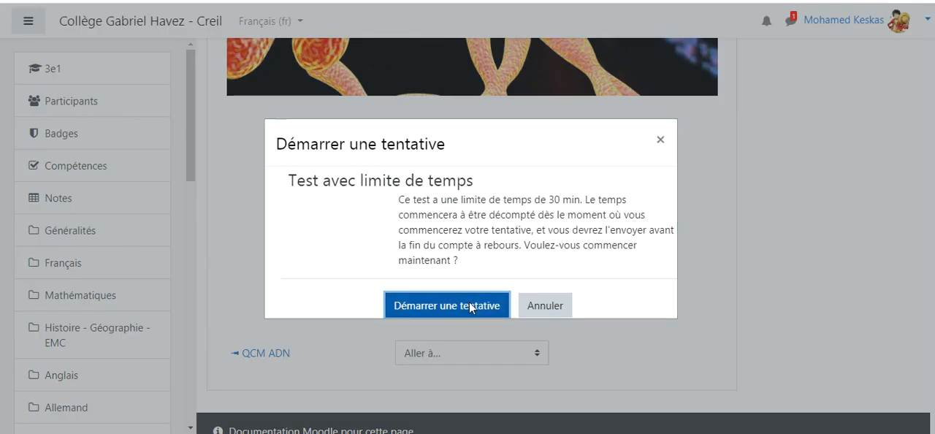
{"action": "left_click", "coordinate": [470, 308]}
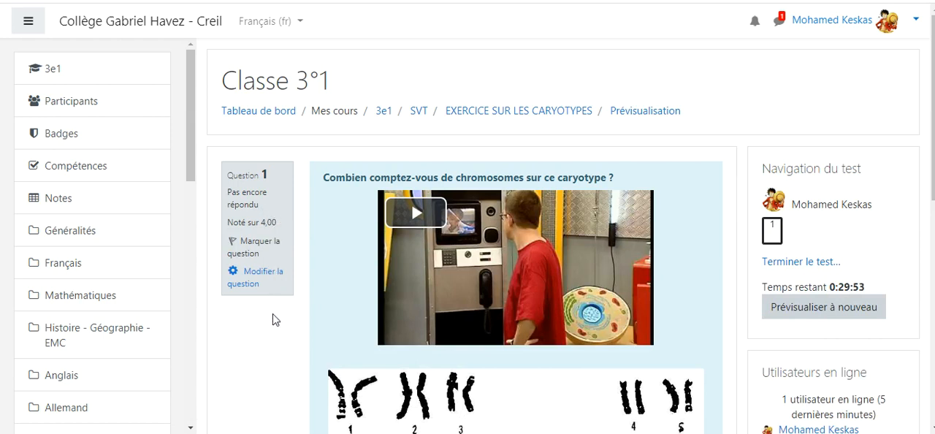
Step: Answer the chromosome question with 46, finish the test, and confirm sending the whole attempt
{"action": "scroll", "coordinate": [272, 328], "scroll_direction": "down", "scroll_amount": 3}
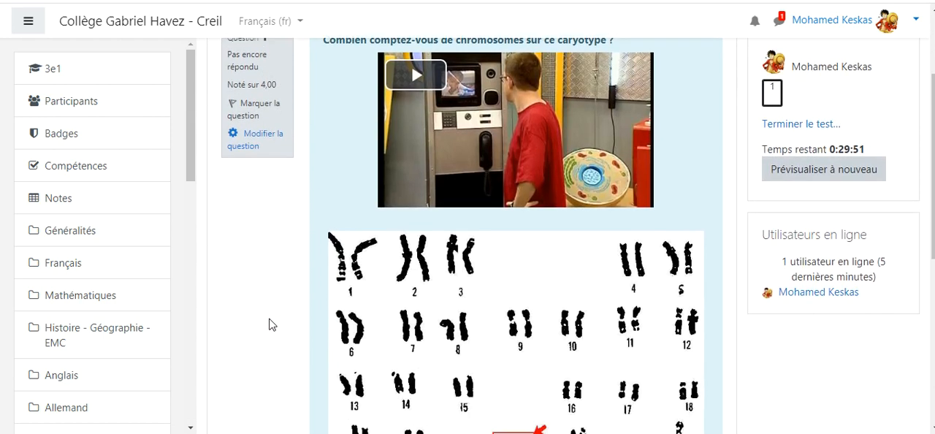
{"action": "scroll", "coordinate": [270, 325], "scroll_direction": "down", "scroll_amount": 3}
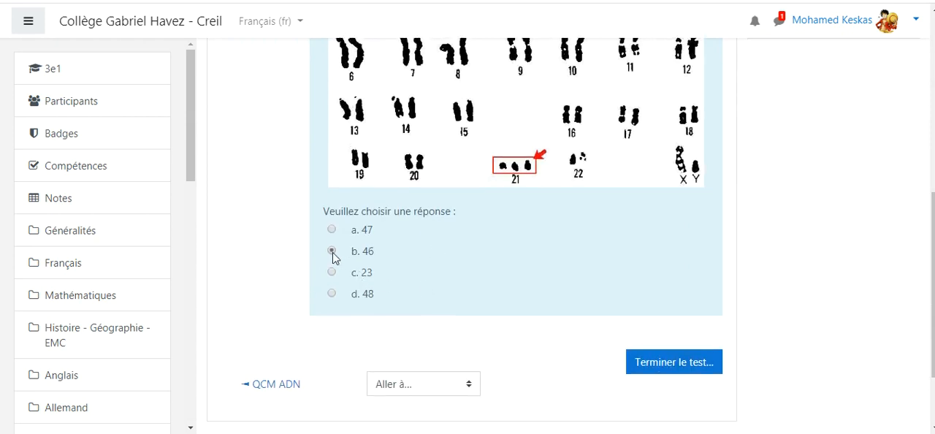
{"action": "left_click", "coordinate": [658, 374]}
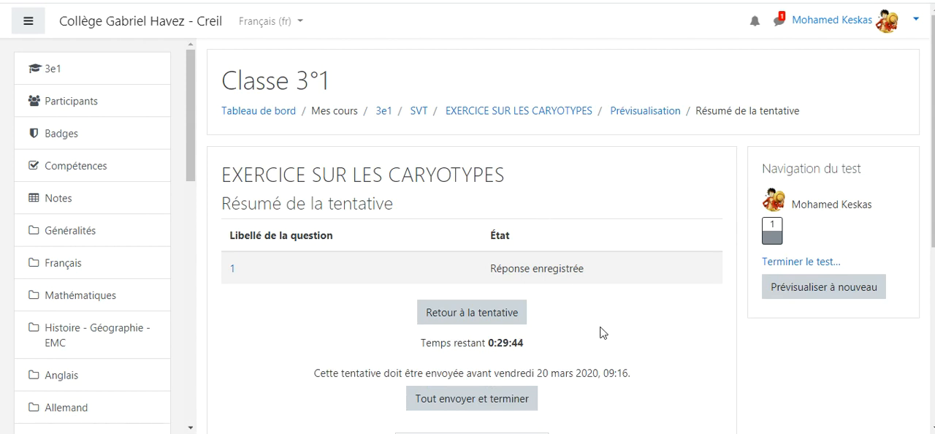
{"action": "scroll", "coordinate": [601, 333], "scroll_direction": "down", "scroll_amount": 2}
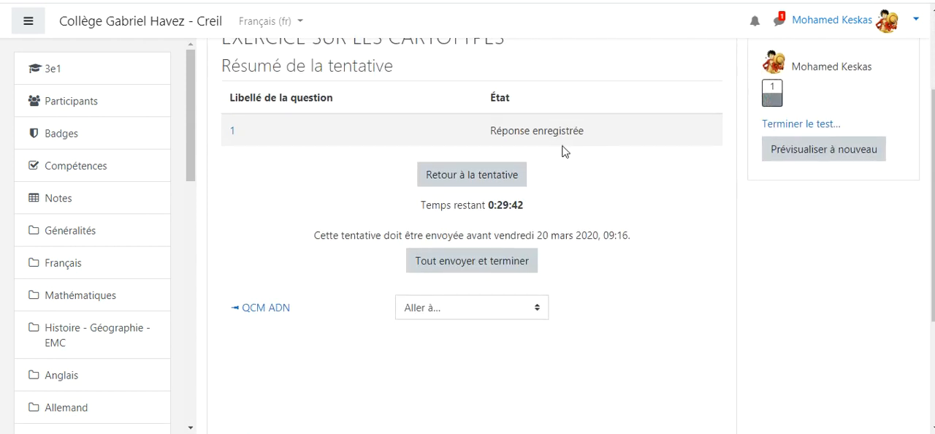
{"action": "left_click", "coordinate": [463, 269]}
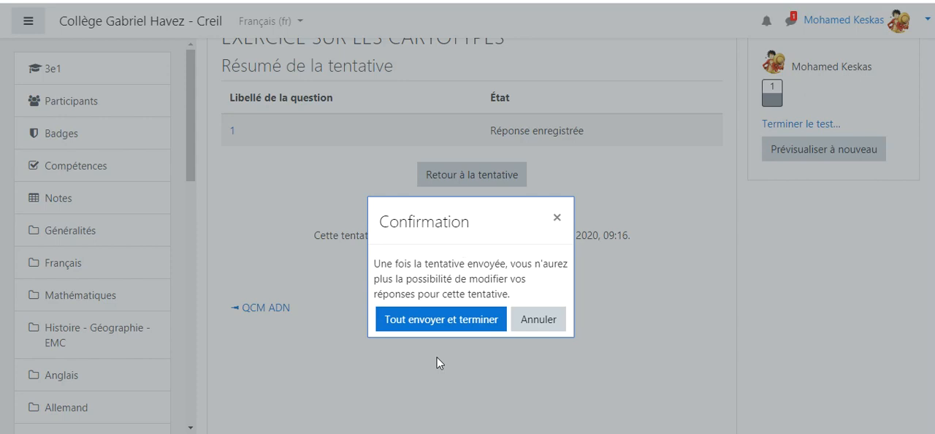
{"action": "left_click", "coordinate": [438, 319]}
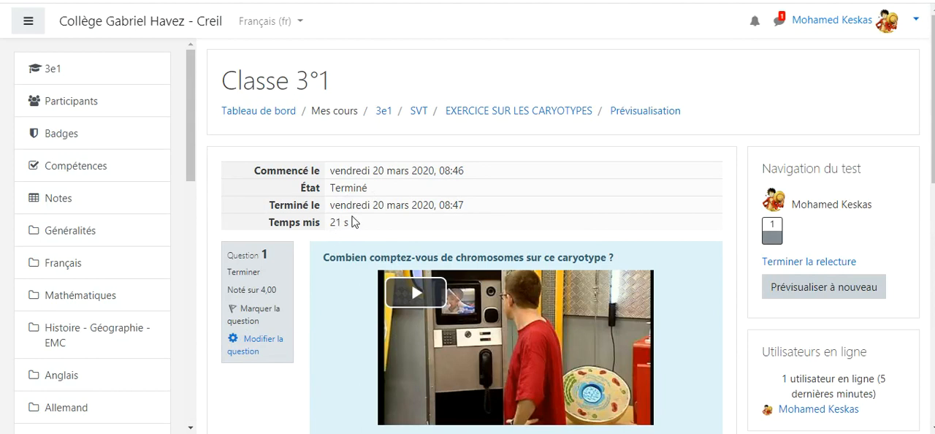
Step: Review the submitted test attempt, including its summary and the answered question
{"action": "scroll", "coordinate": [332, 263], "scroll_direction": "down", "scroll_amount": 3}
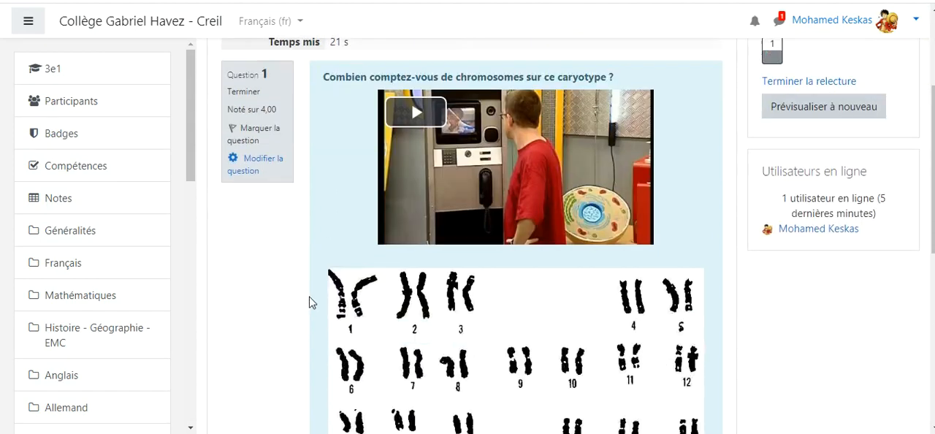
{"action": "scroll", "coordinate": [273, 285], "scroll_direction": "down", "scroll_amount": 2}
{"action": "scroll", "coordinate": [274, 286], "scroll_direction": "up", "scroll_amount": 5}
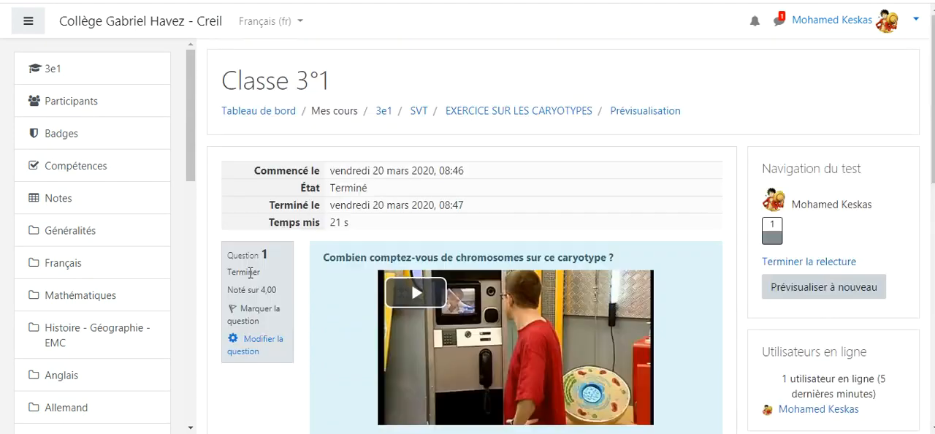
Step: Open the 3e1 course gradebook and bring the EXERCICE SUR LES CARYOTYPES column into view
{"action": "left_click", "coordinate": [69, 204]}
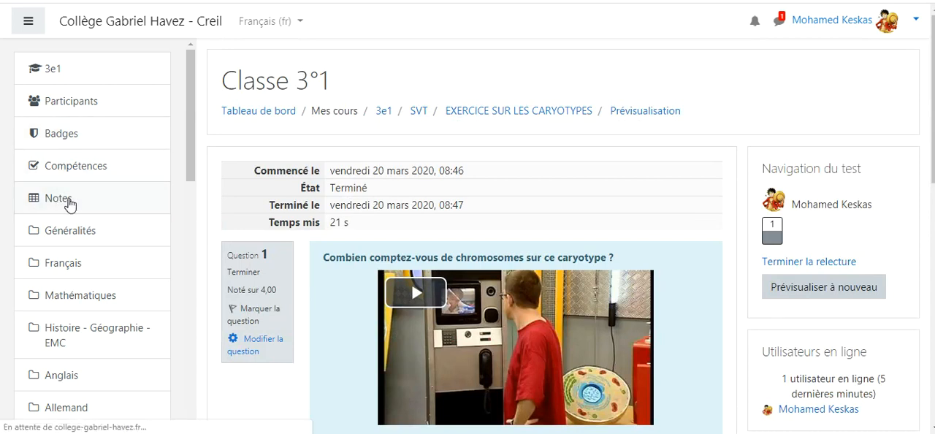
{"action": "scroll", "coordinate": [493, 222], "scroll_direction": "down", "scroll_amount": 3}
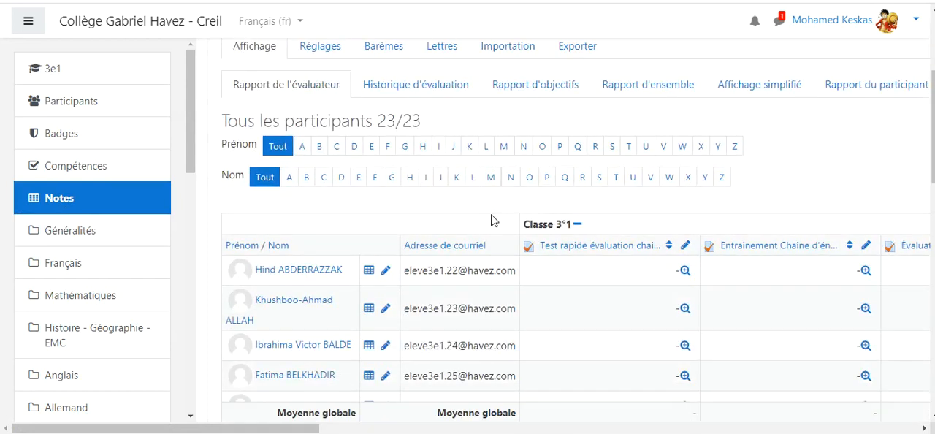
{"action": "scroll", "coordinate": [351, 215], "scroll_direction": "down", "scroll_amount": 1}
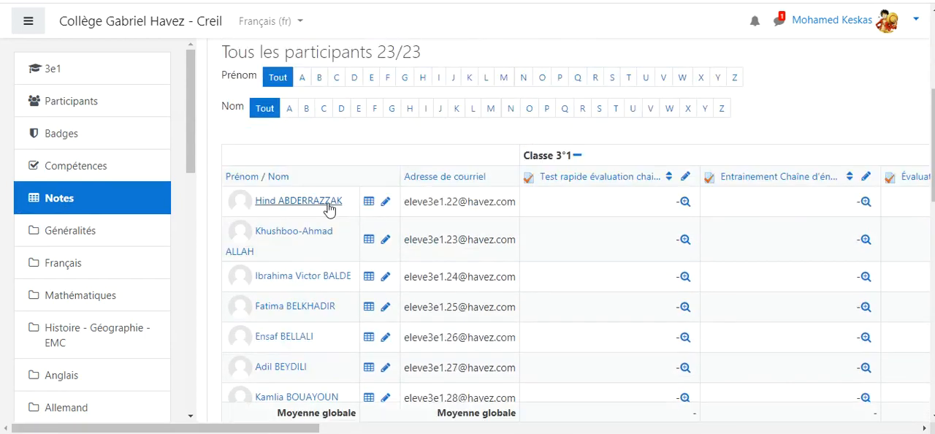
{"action": "scroll", "coordinate": [575, 317], "scroll_direction": "down", "scroll_amount": 1}
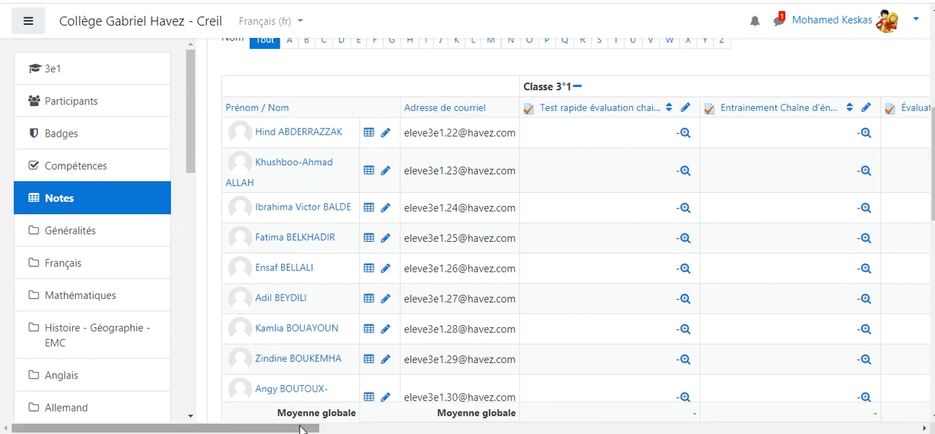
{"action": "left_click_drag", "start_coordinate": [301, 429], "coordinate": [888, 430]}
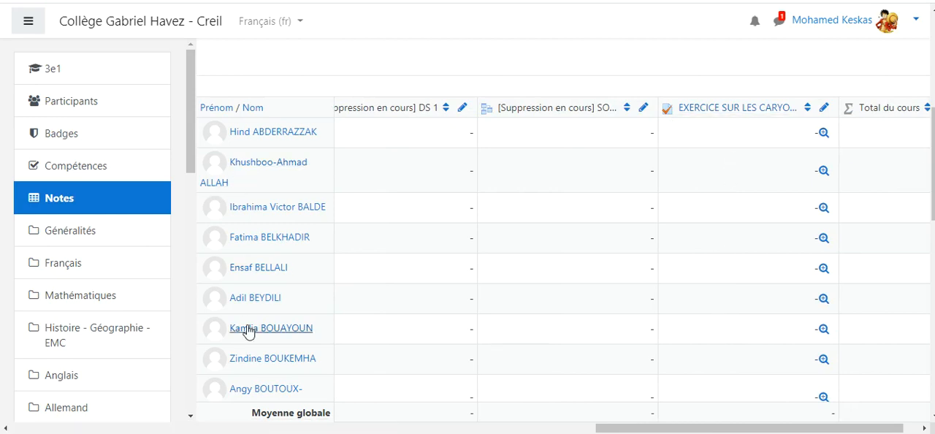
Step: Open the grade analysis for the first student's EXERCICE SUR LES CARYOTYPES entry and examine the report filters, display options and attempts
{"action": "left_click", "coordinate": [823, 134]}
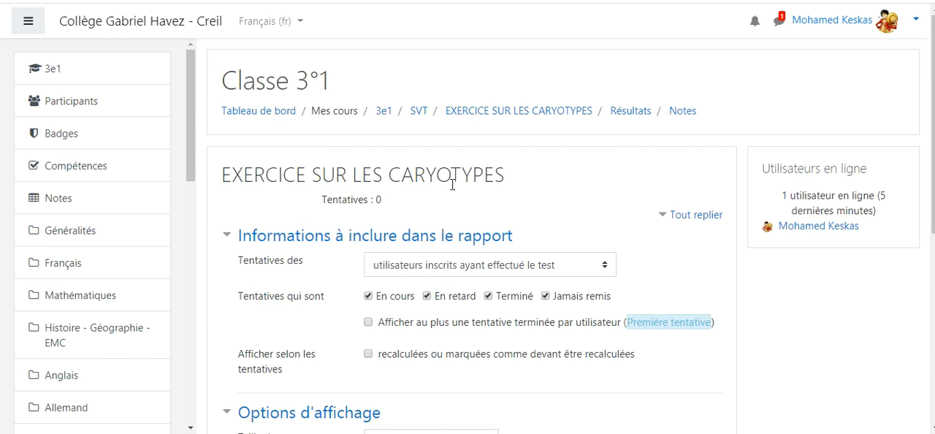
{"action": "scroll", "coordinate": [351, 215], "scroll_direction": "down", "scroll_amount": 5}
{"action": "scroll", "coordinate": [349, 219], "scroll_direction": "up", "scroll_amount": 3}
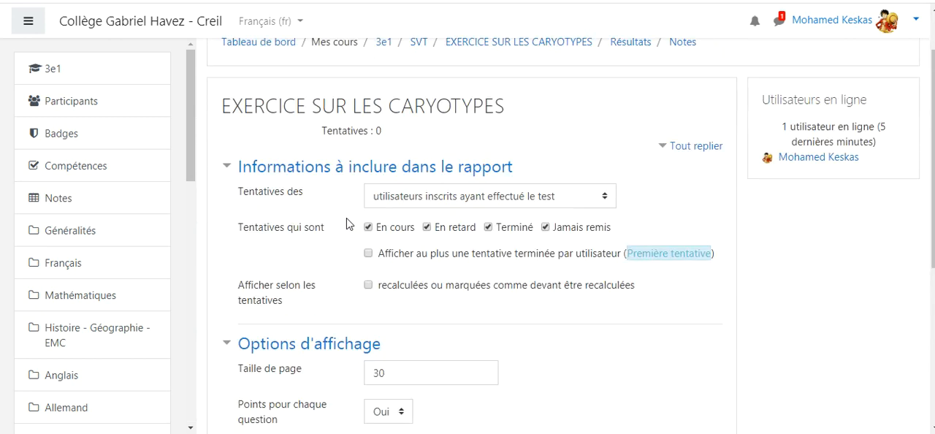
{"action": "scroll", "coordinate": [348, 224], "scroll_direction": "up", "scroll_amount": 2}
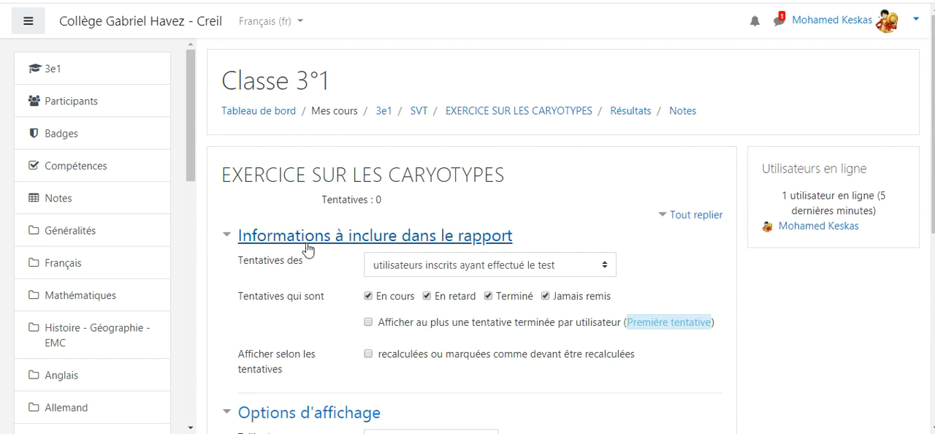
{"action": "scroll", "coordinate": [303, 272], "scroll_direction": "down", "scroll_amount": 3}
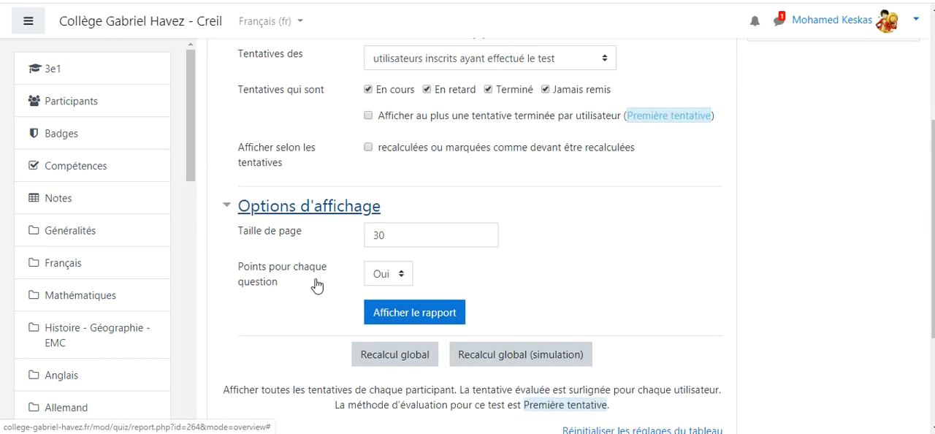
{"action": "scroll", "coordinate": [314, 277], "scroll_direction": "down", "scroll_amount": 2}
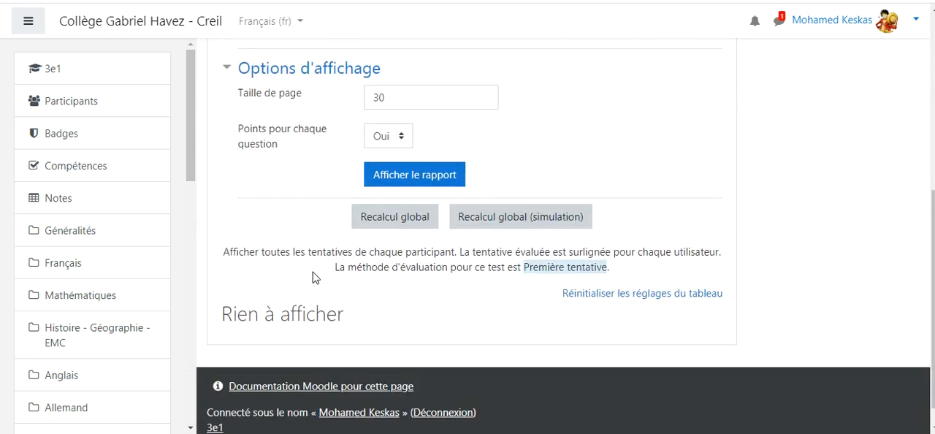
{"action": "scroll", "coordinate": [324, 160], "scroll_direction": "up", "scroll_amount": 5}
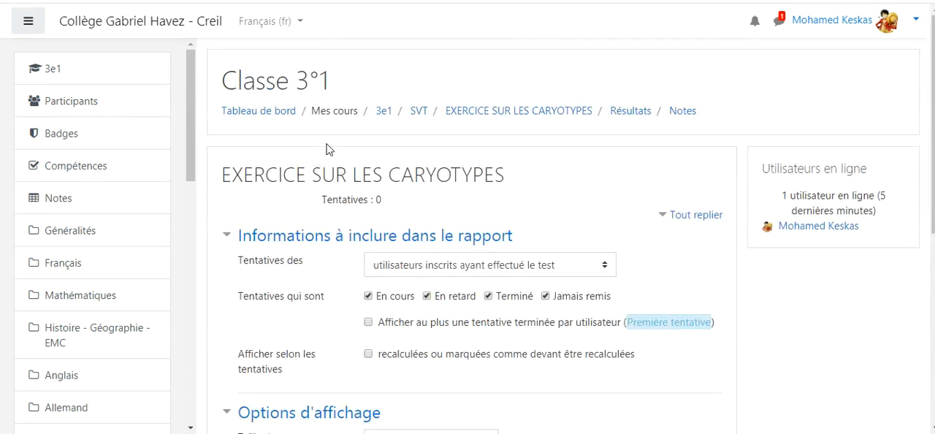
Step: Revisit the test's results report, and return to the 3e1 course's grader report to look over its grade columns
{"action": "left_click", "coordinate": [681, 115]}
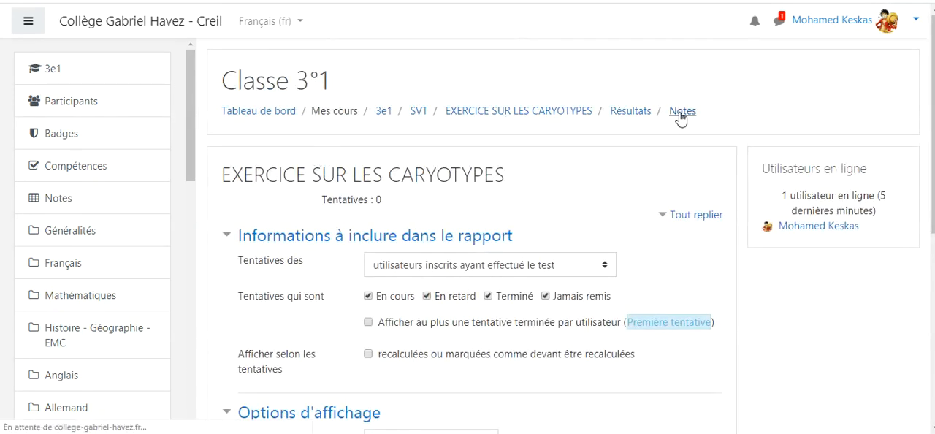
{"action": "left_click", "coordinate": [632, 112]}
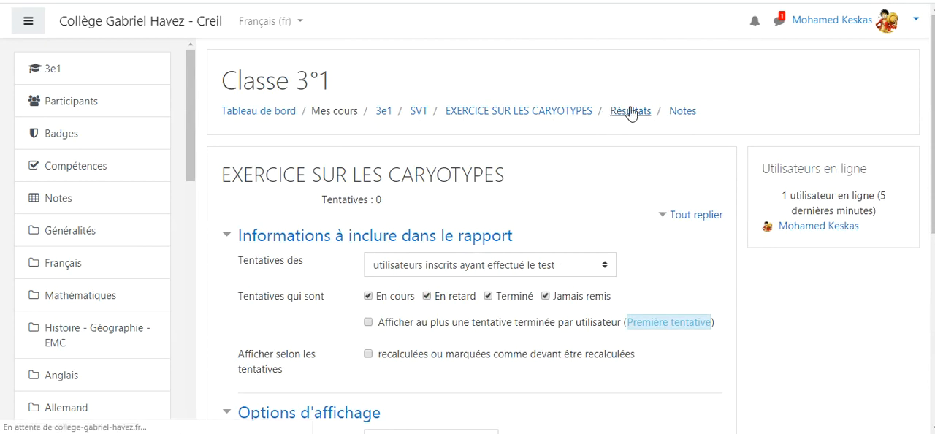
{"action": "left_click", "coordinate": [70, 201]}
{"action": "scroll", "coordinate": [627, 234], "scroll_direction": "down", "scroll_amount": 3}
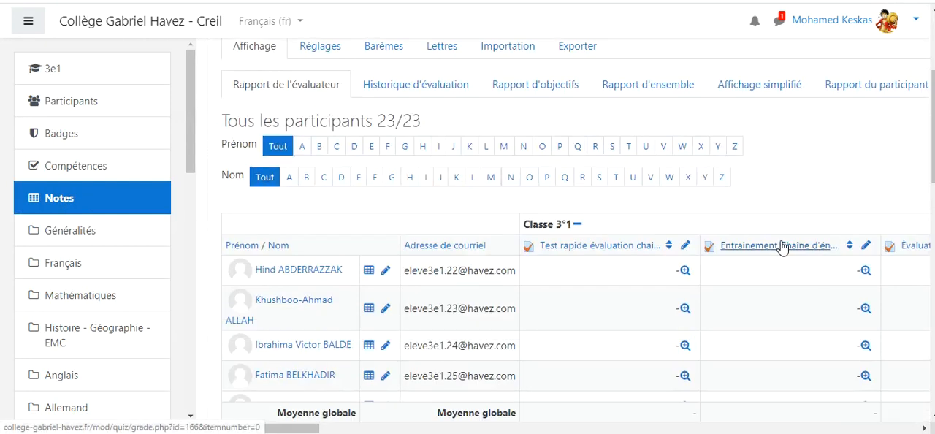
{"action": "scroll", "coordinate": [804, 150], "scroll_direction": "up", "scroll_amount": 3}
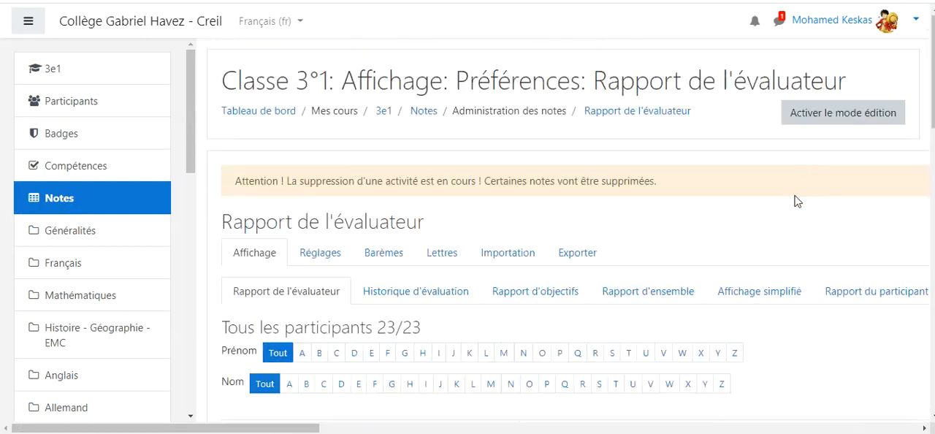